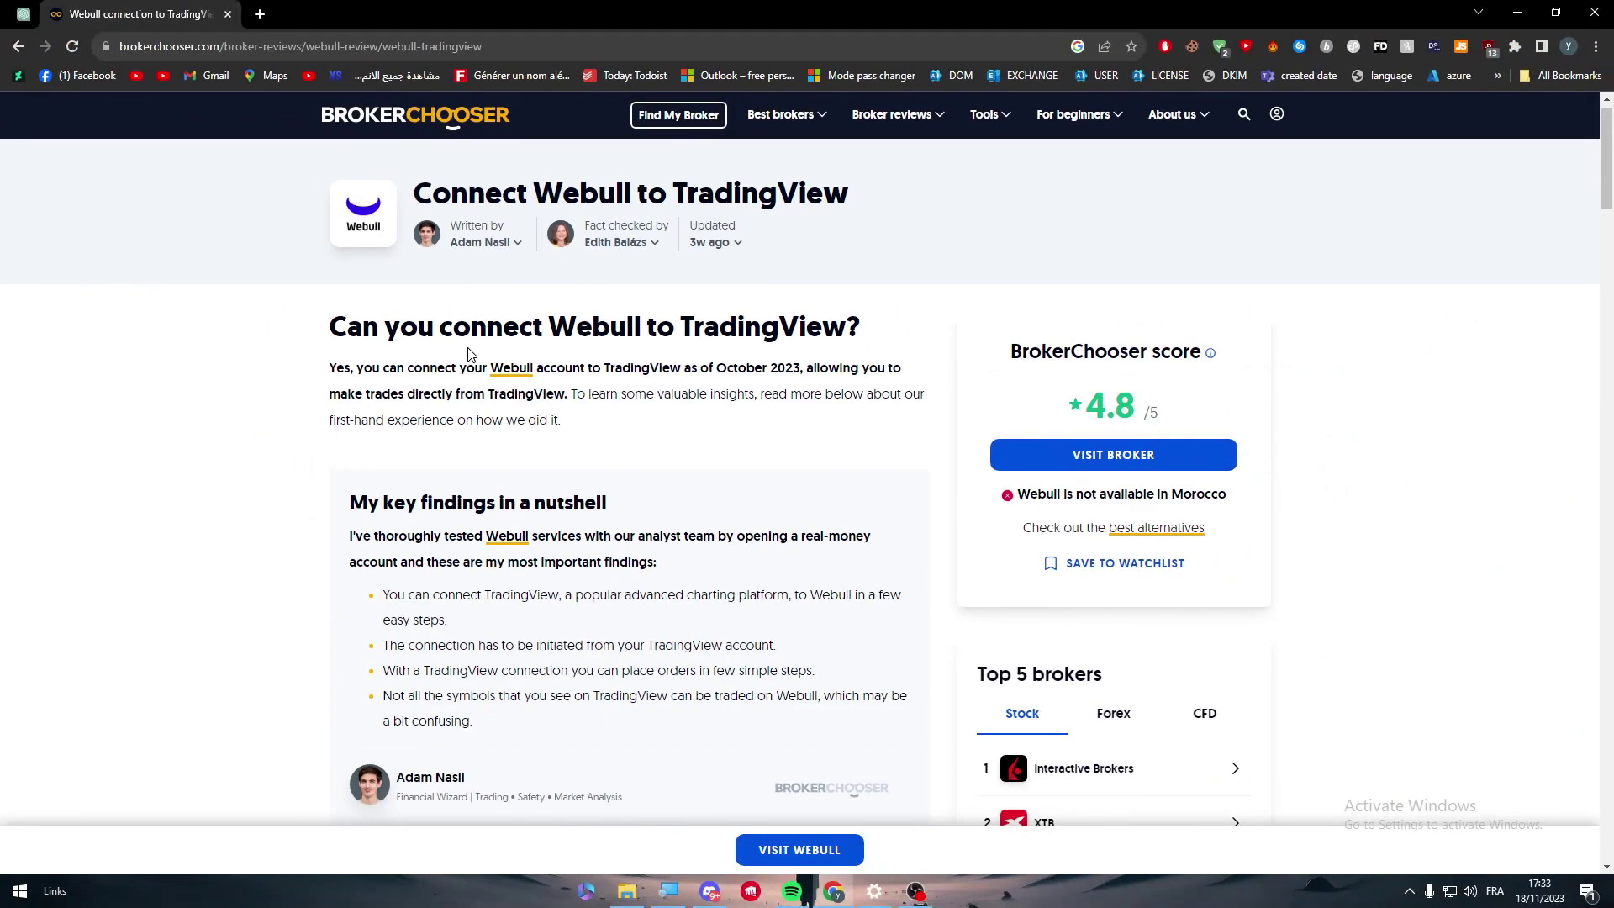
# Step: Scroll the Webull–TradingView article past the connection screenshot to 'What is TradingView?'
pyautogui.moveTo(1601, 185); pyautogui.dragTo(1599, 260)
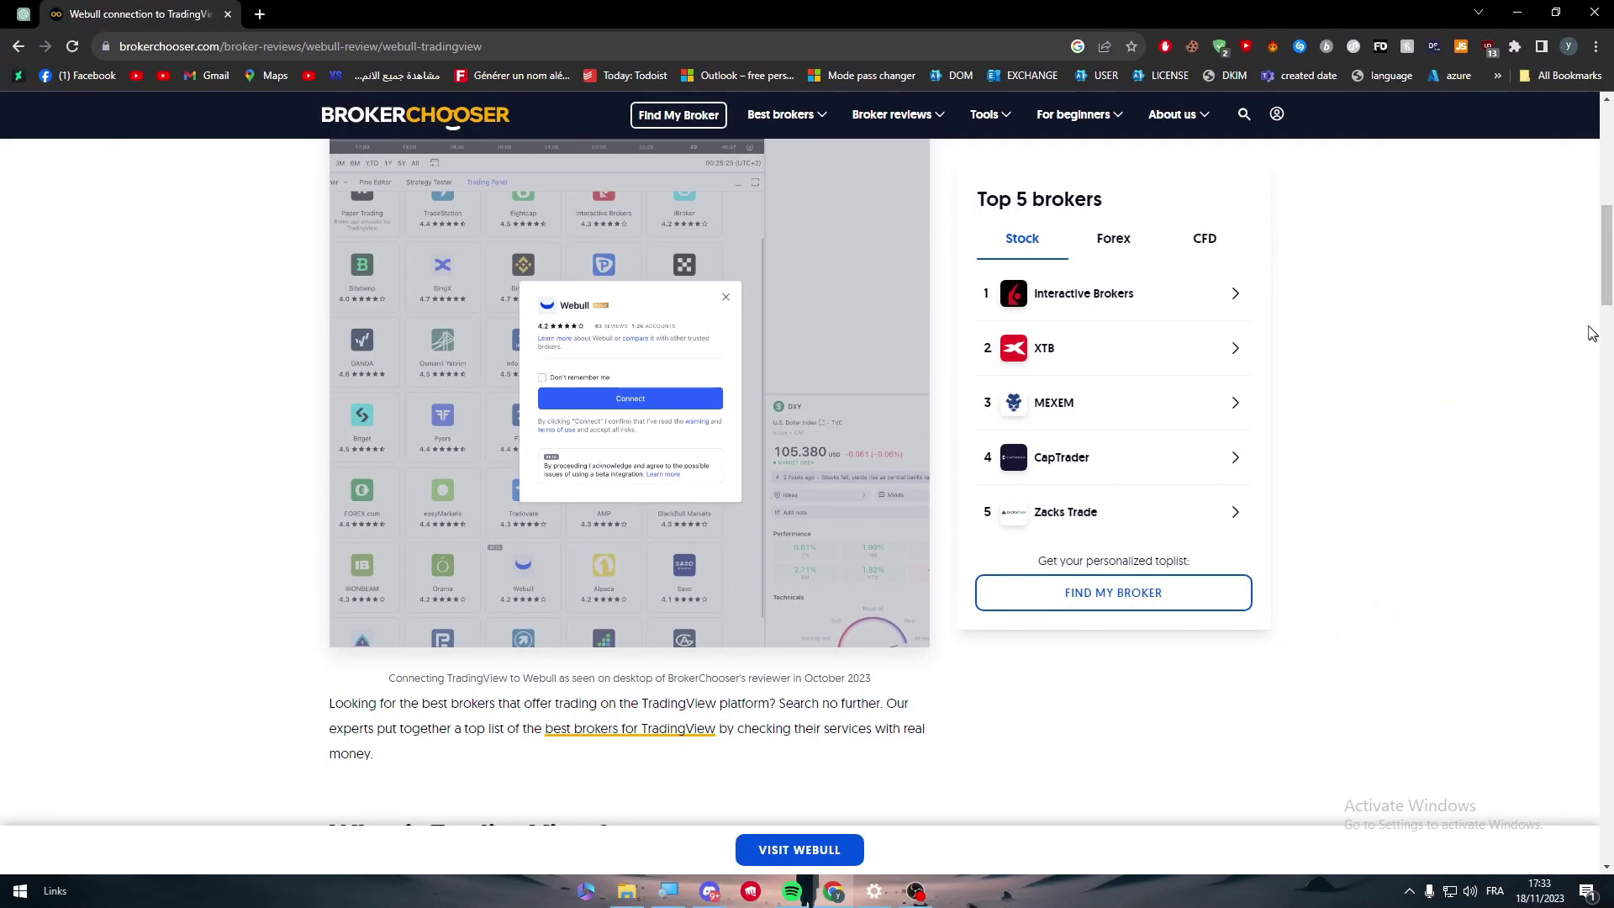
pyautogui.moveTo(1607, 269); pyautogui.dragTo(1602, 344)
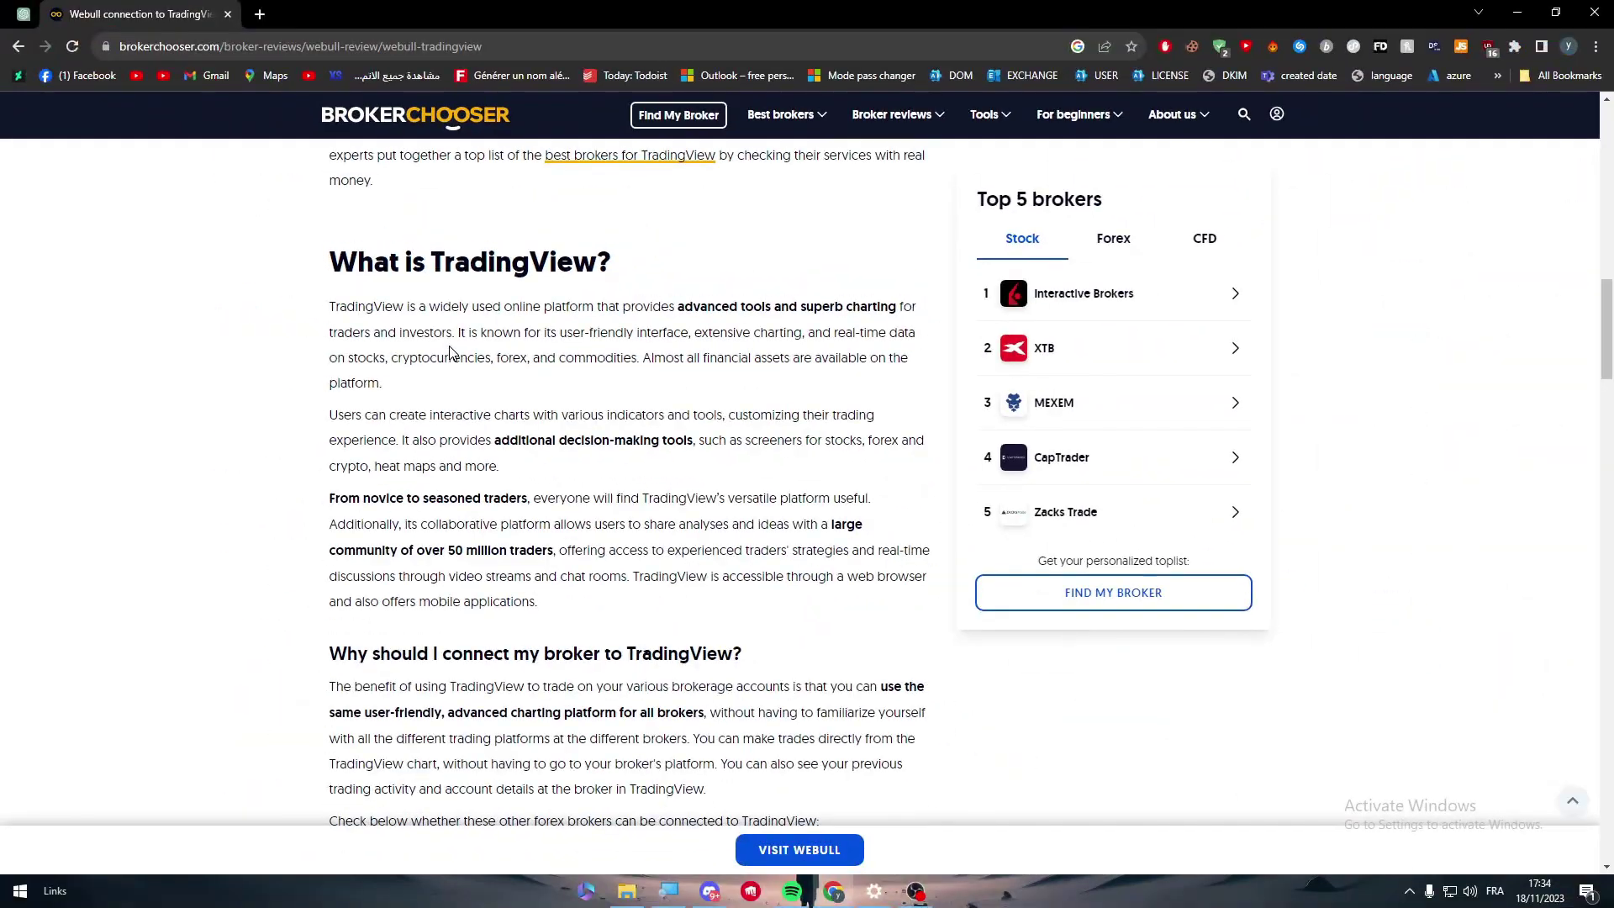
# Step: Open the TradingView home page in a new Chrome tab
pyautogui.click(258, 15)
pyautogui.write('trad')
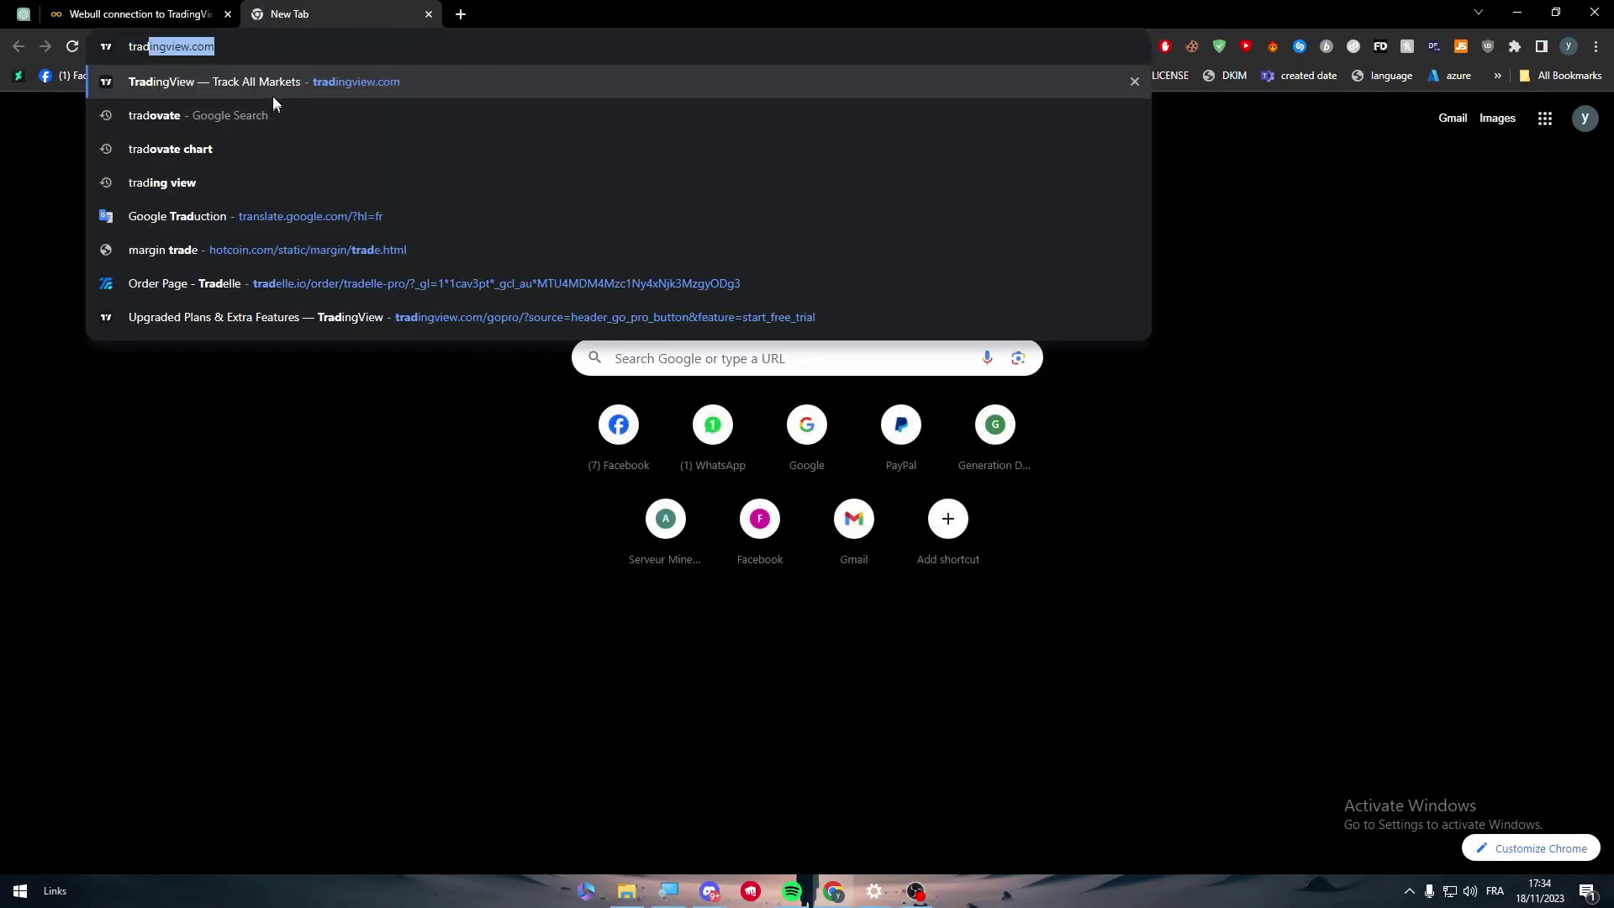
pyautogui.press('Return')
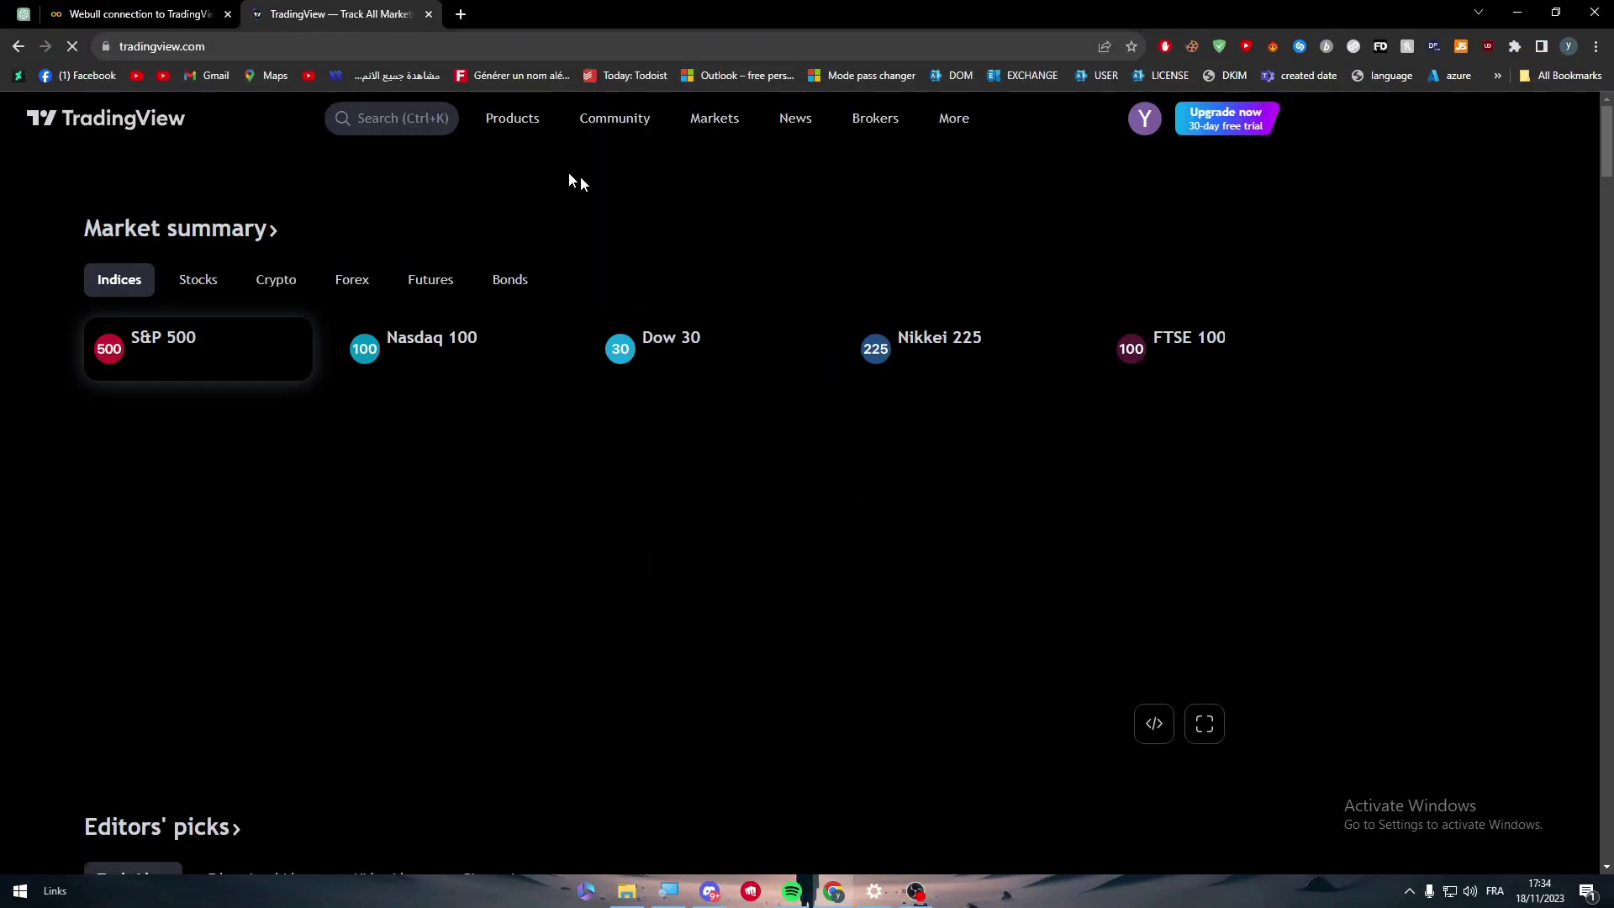
pyautogui.click(152, 8)
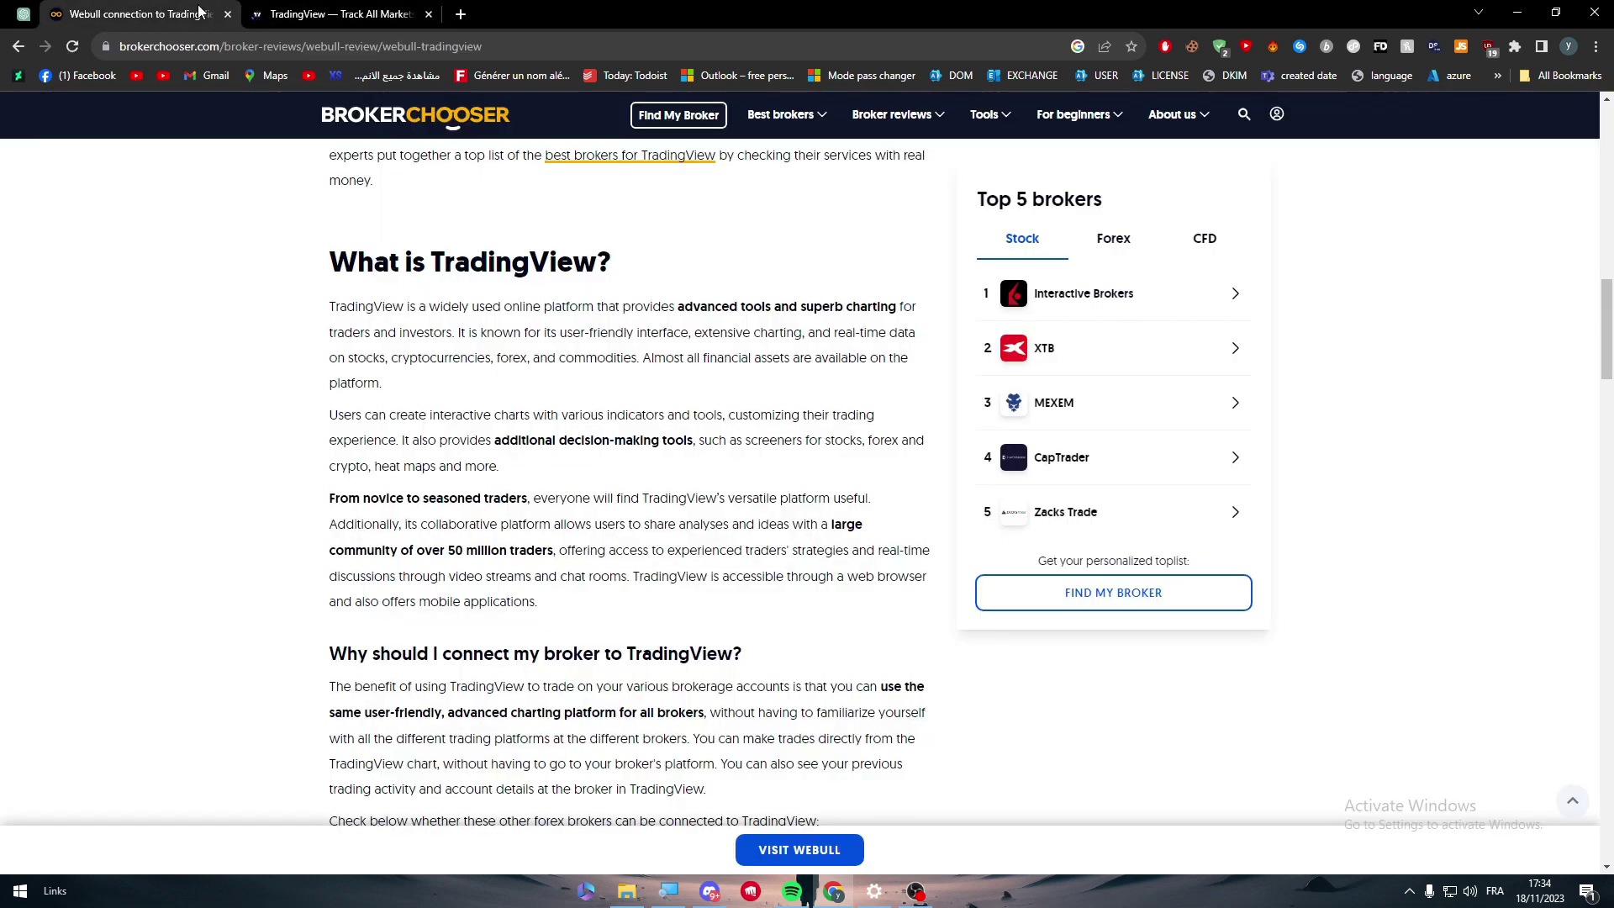
pyautogui.click(315, 10)
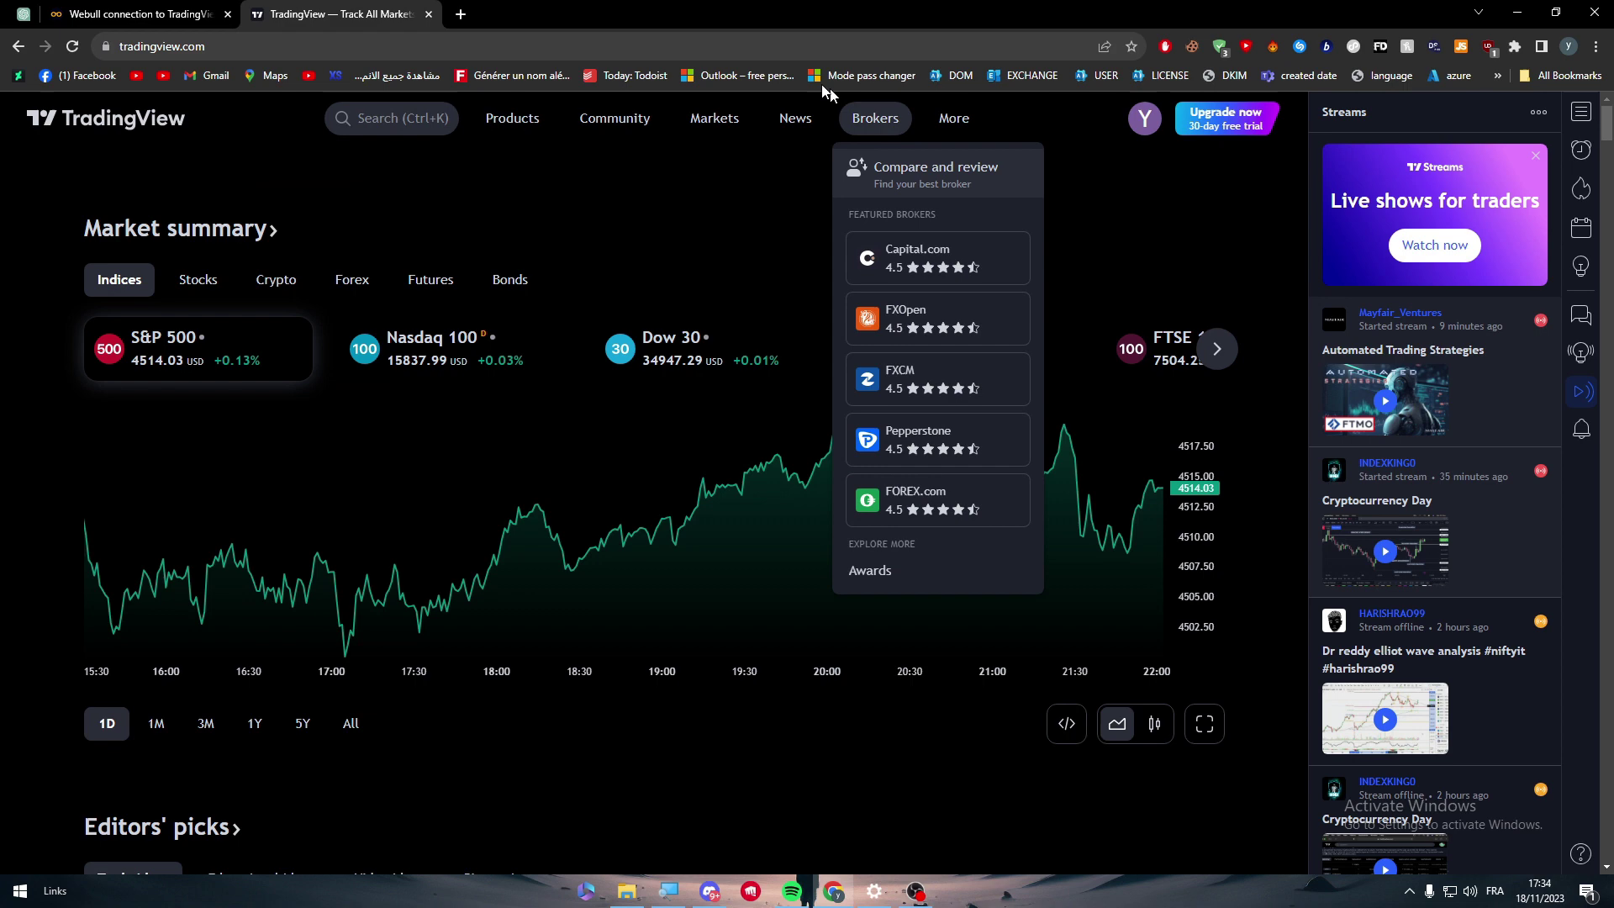
# Step: Search Google for 'tradingview webull broker' and open TradingView's Webull broker page
pyautogui.click(764, 47)
pyautogui.write('tradin')
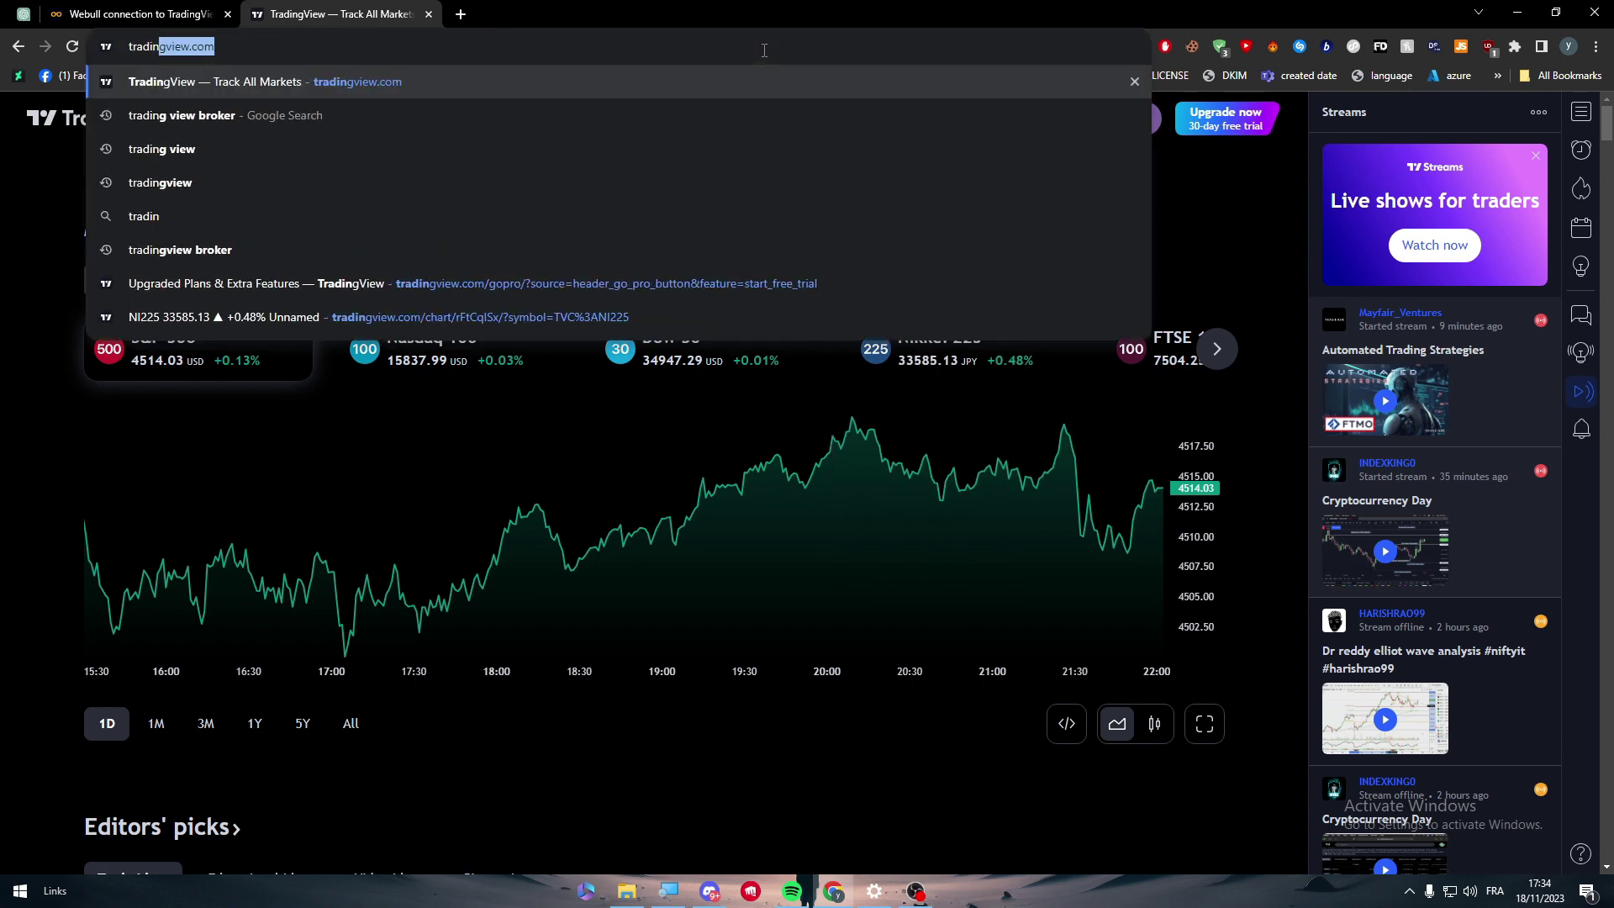
pyautogui.write('gview webu')
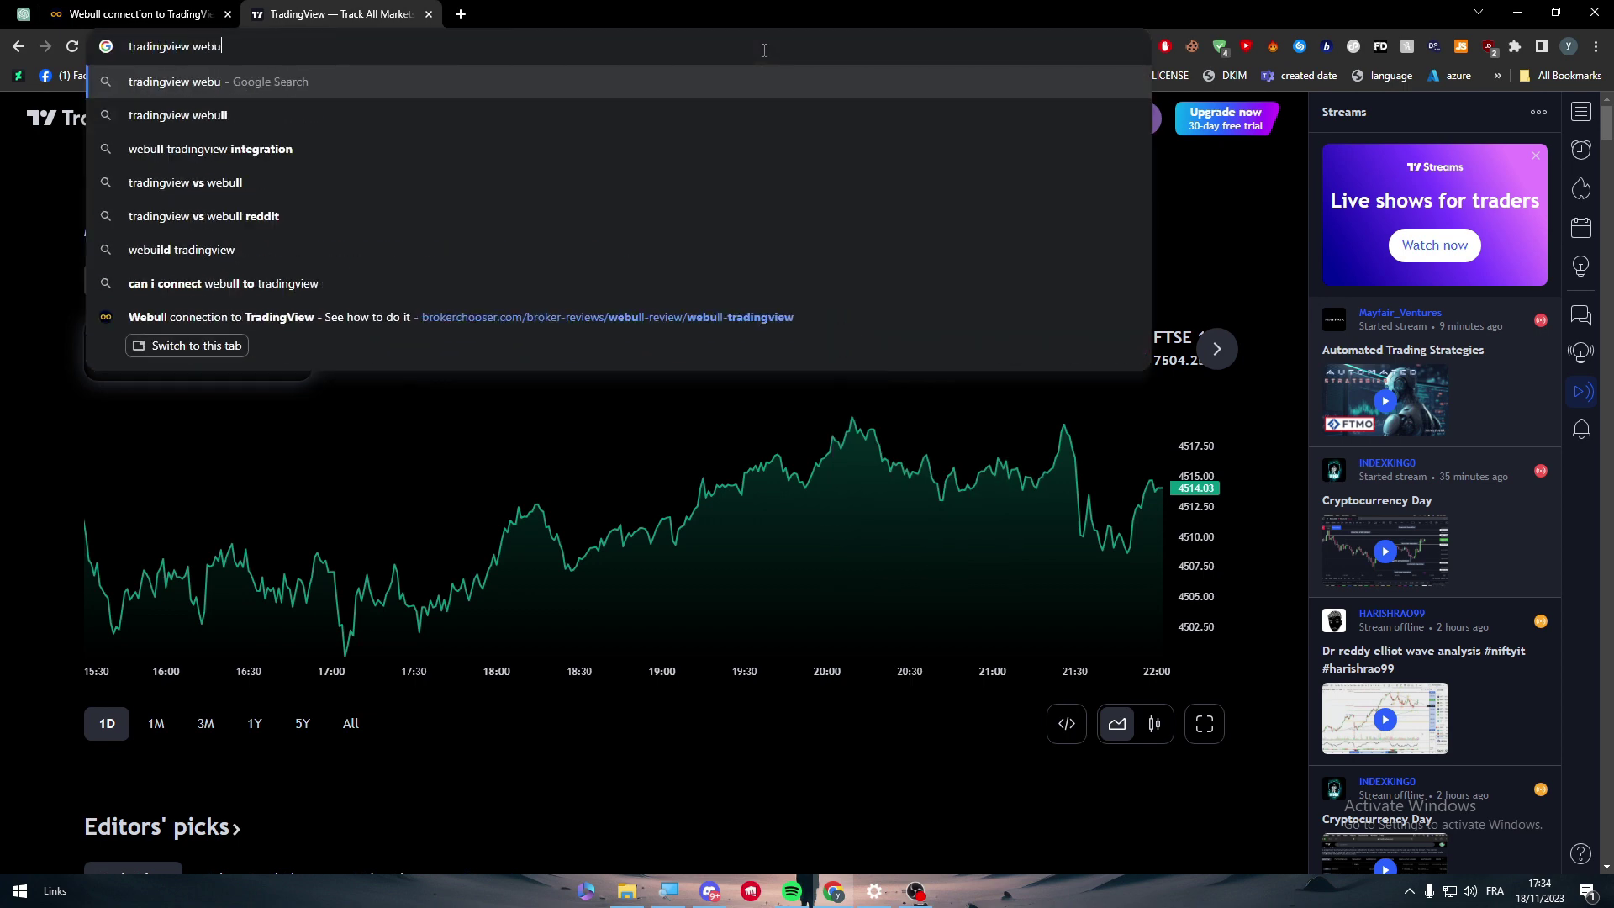
pyautogui.write('ll broker')
pyautogui.press('Return')
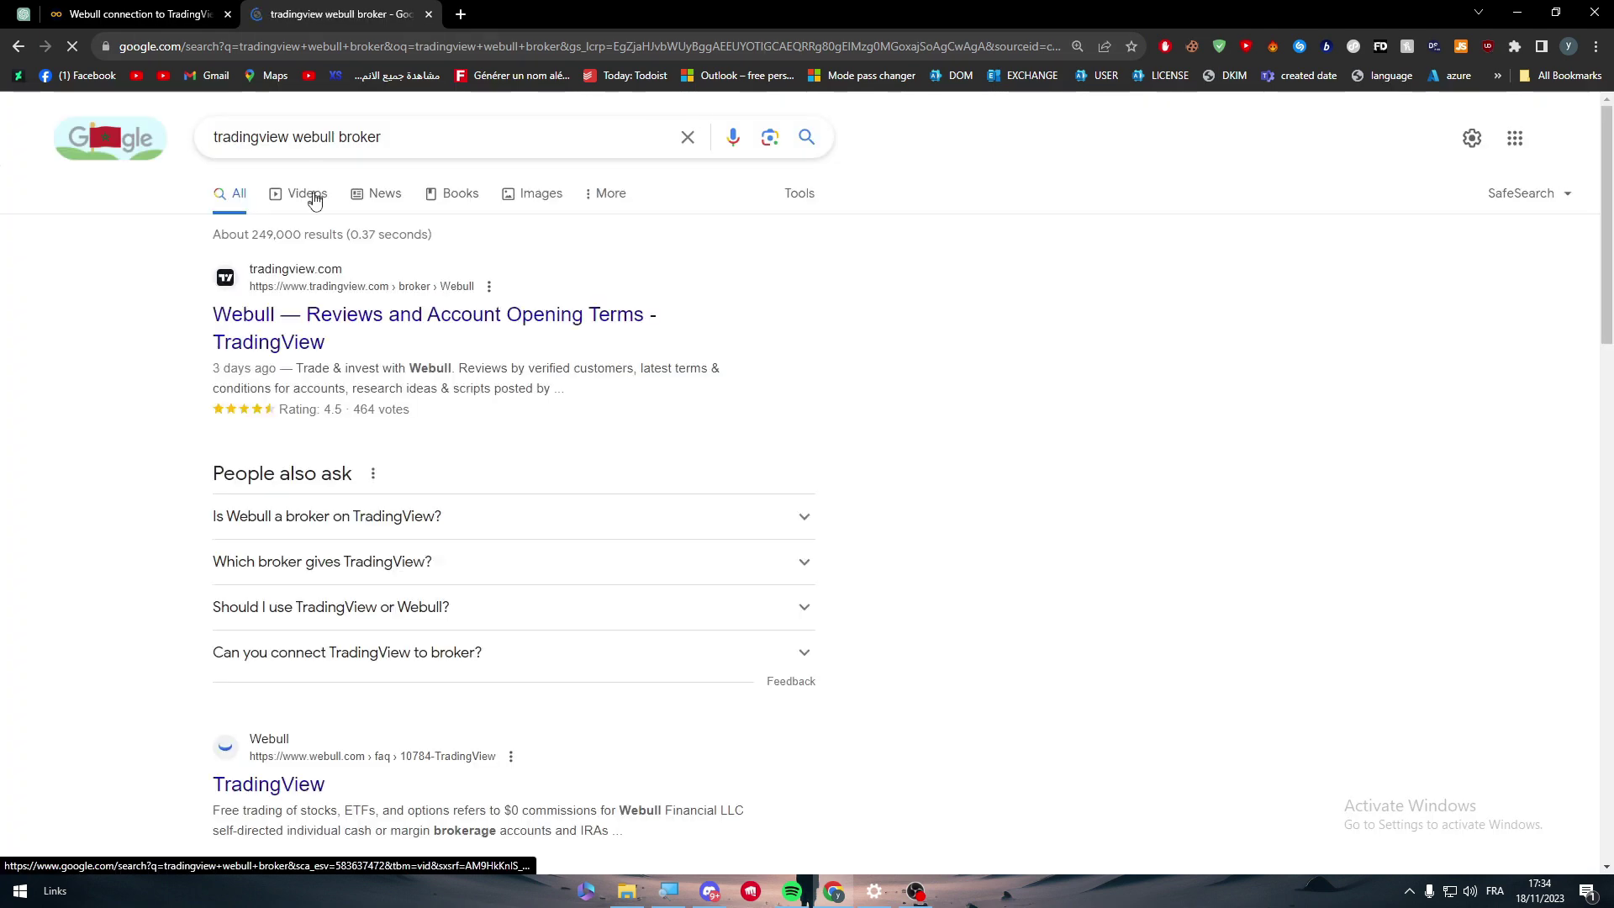
pyautogui.click(323, 324)
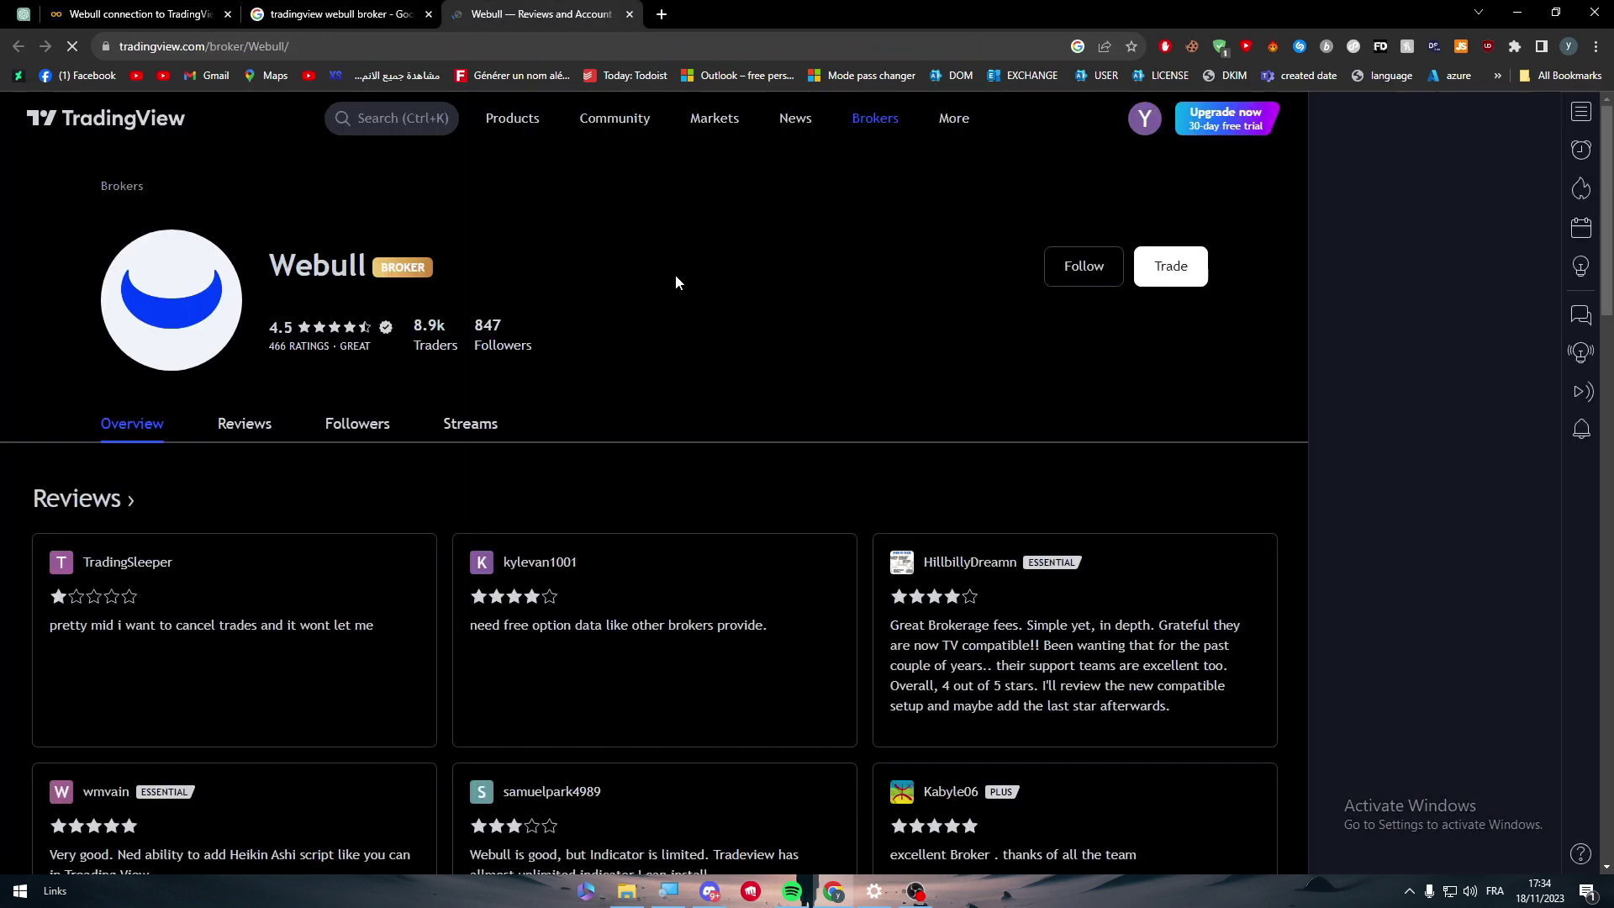
# Step: Choose Webull in the EURUSD chart's Trading Panel and connect, bringing up Webull's login page
pyautogui.click(1164, 265)
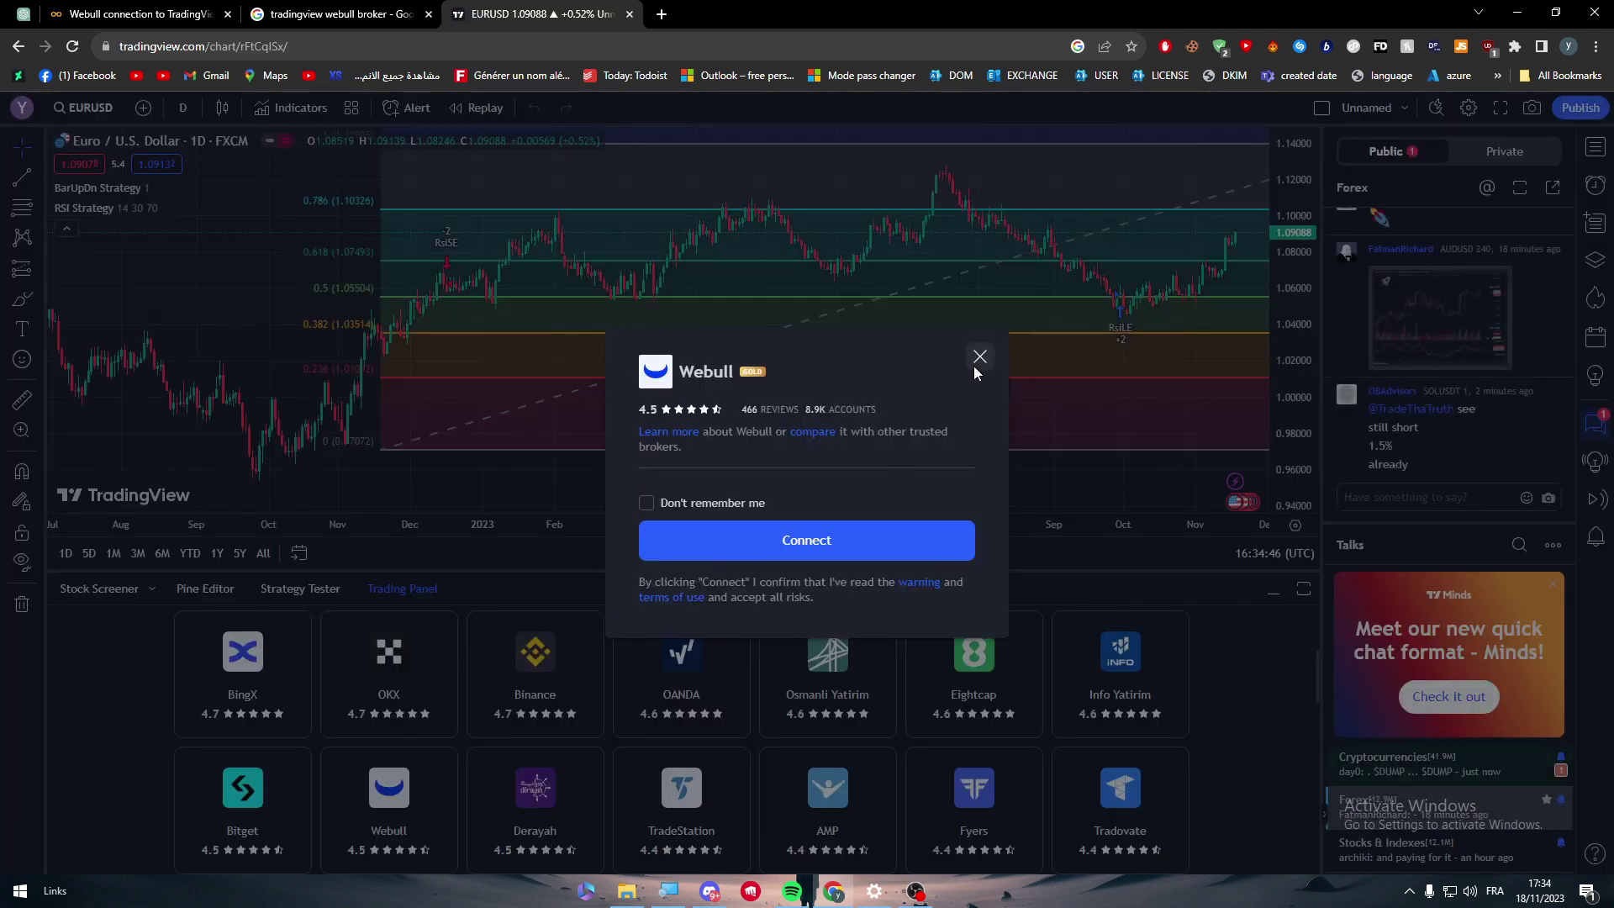
pyautogui.click(975, 361)
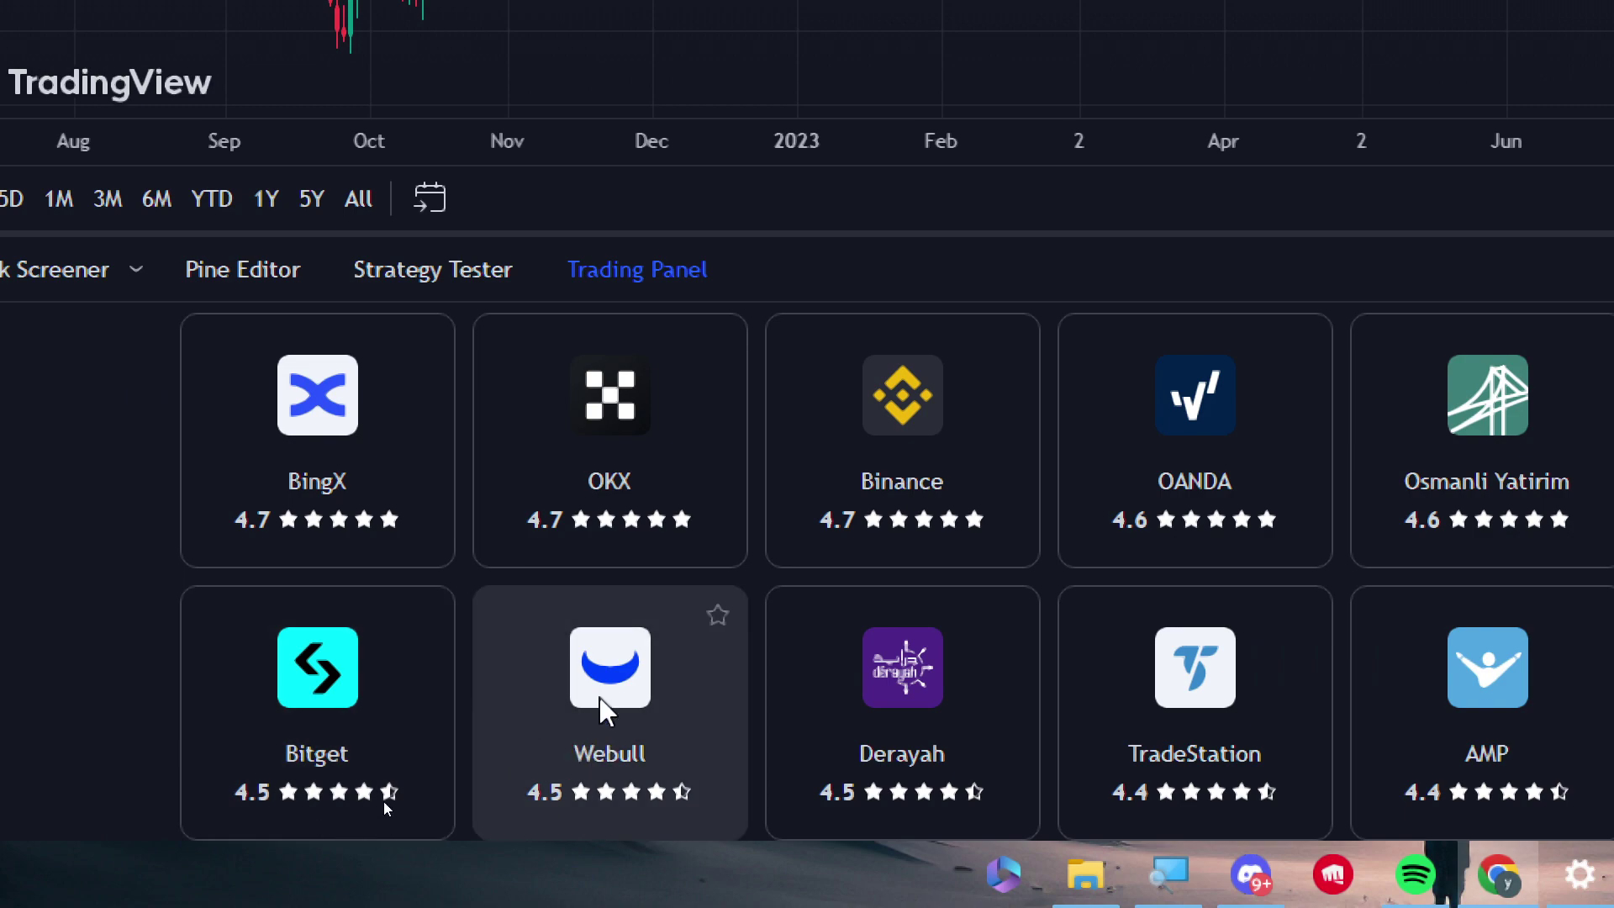
pyautogui.click(602, 700)
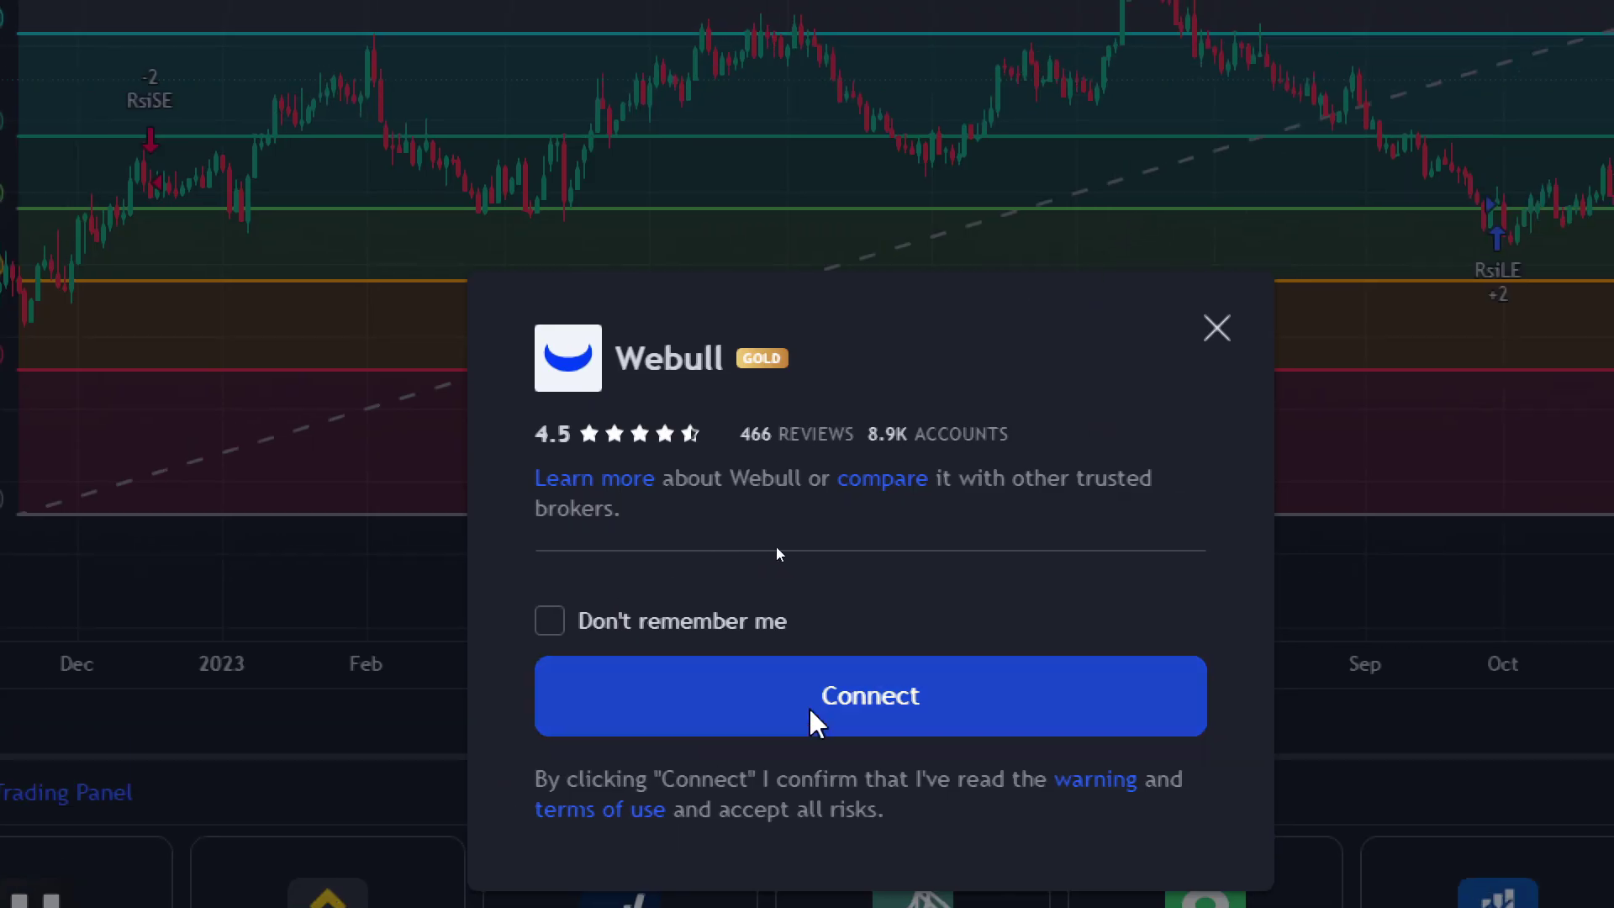
pyautogui.click(1394, 195)
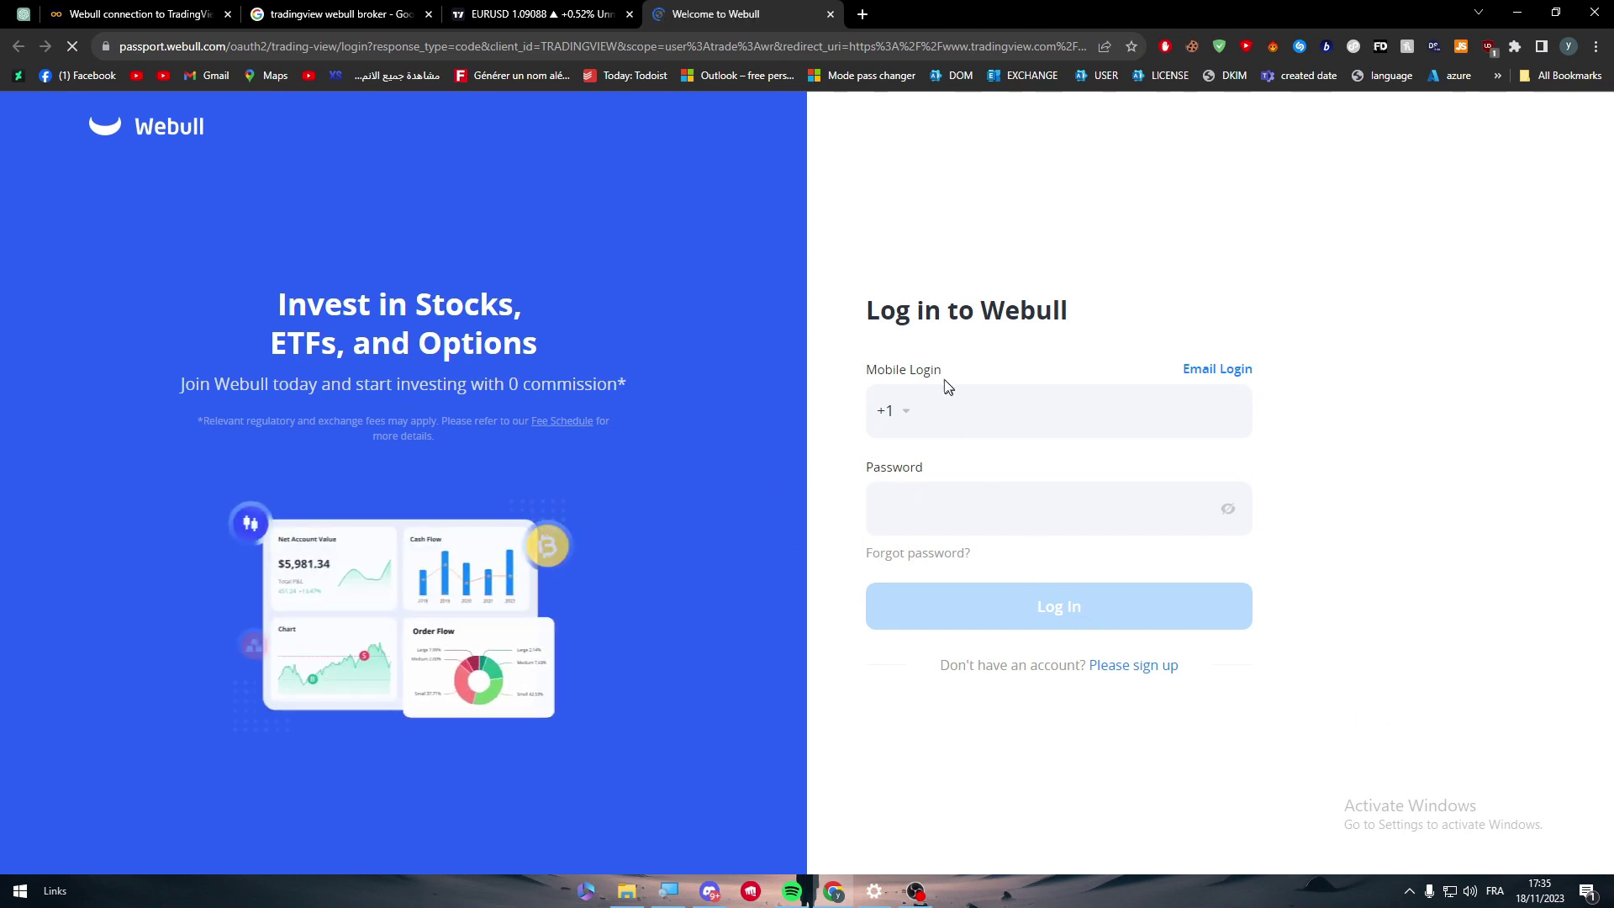
# Step: Leave Webull's login and sign-up forms unfilled, keeping country code +1, and close the Webull tab
pyautogui.click(1137, 400)
pyautogui.click(1146, 665)
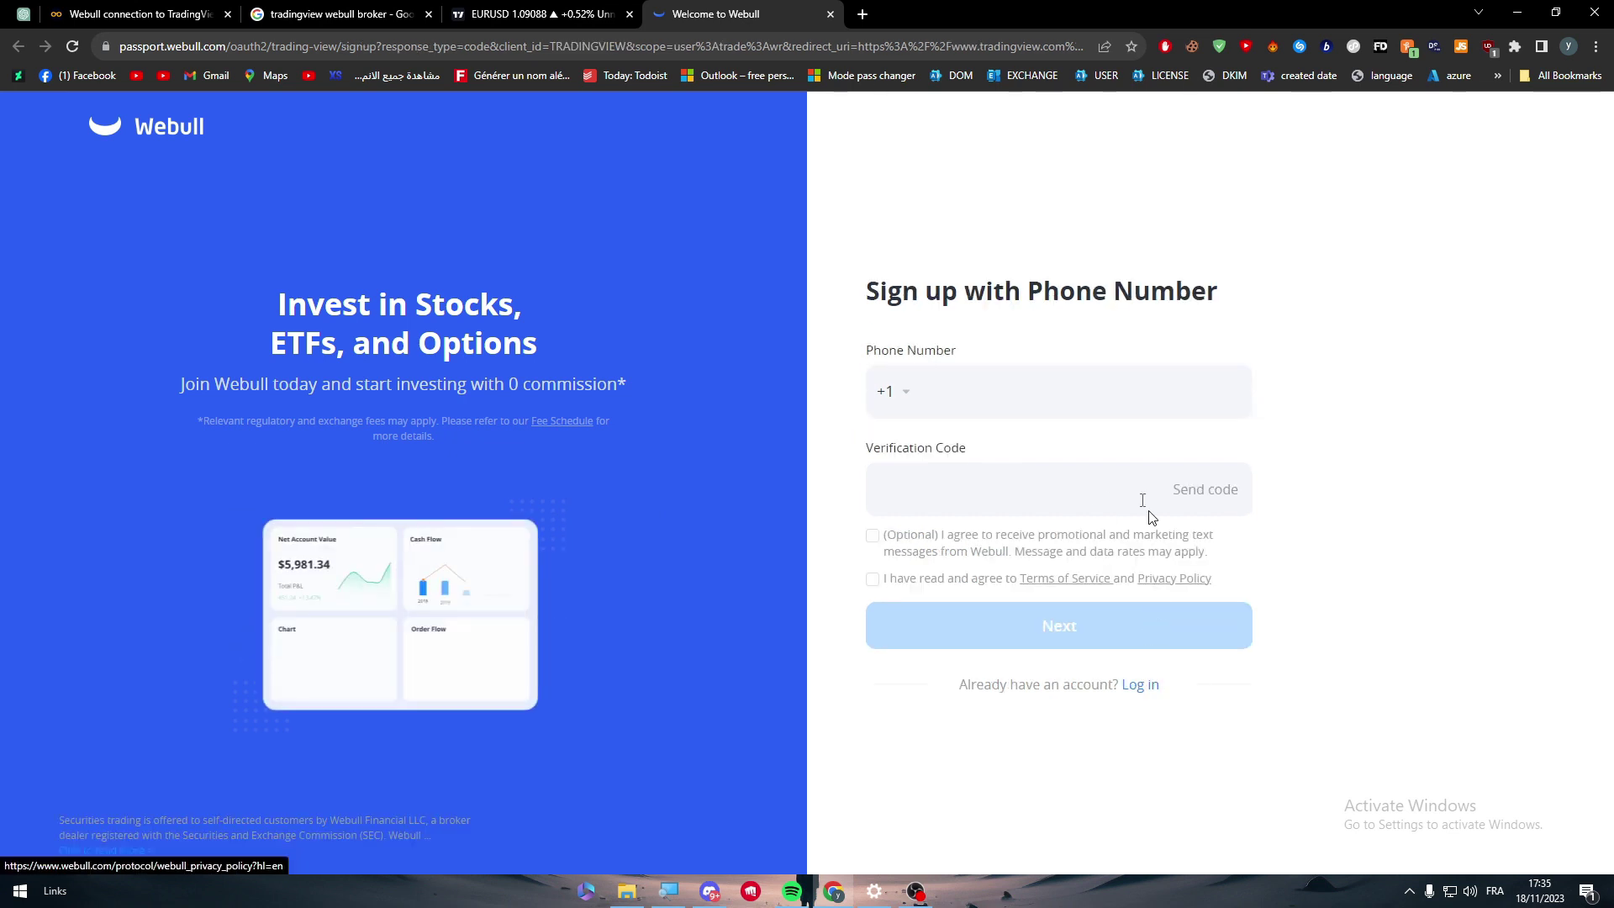
pyautogui.click(903, 407)
pyautogui.click(904, 397)
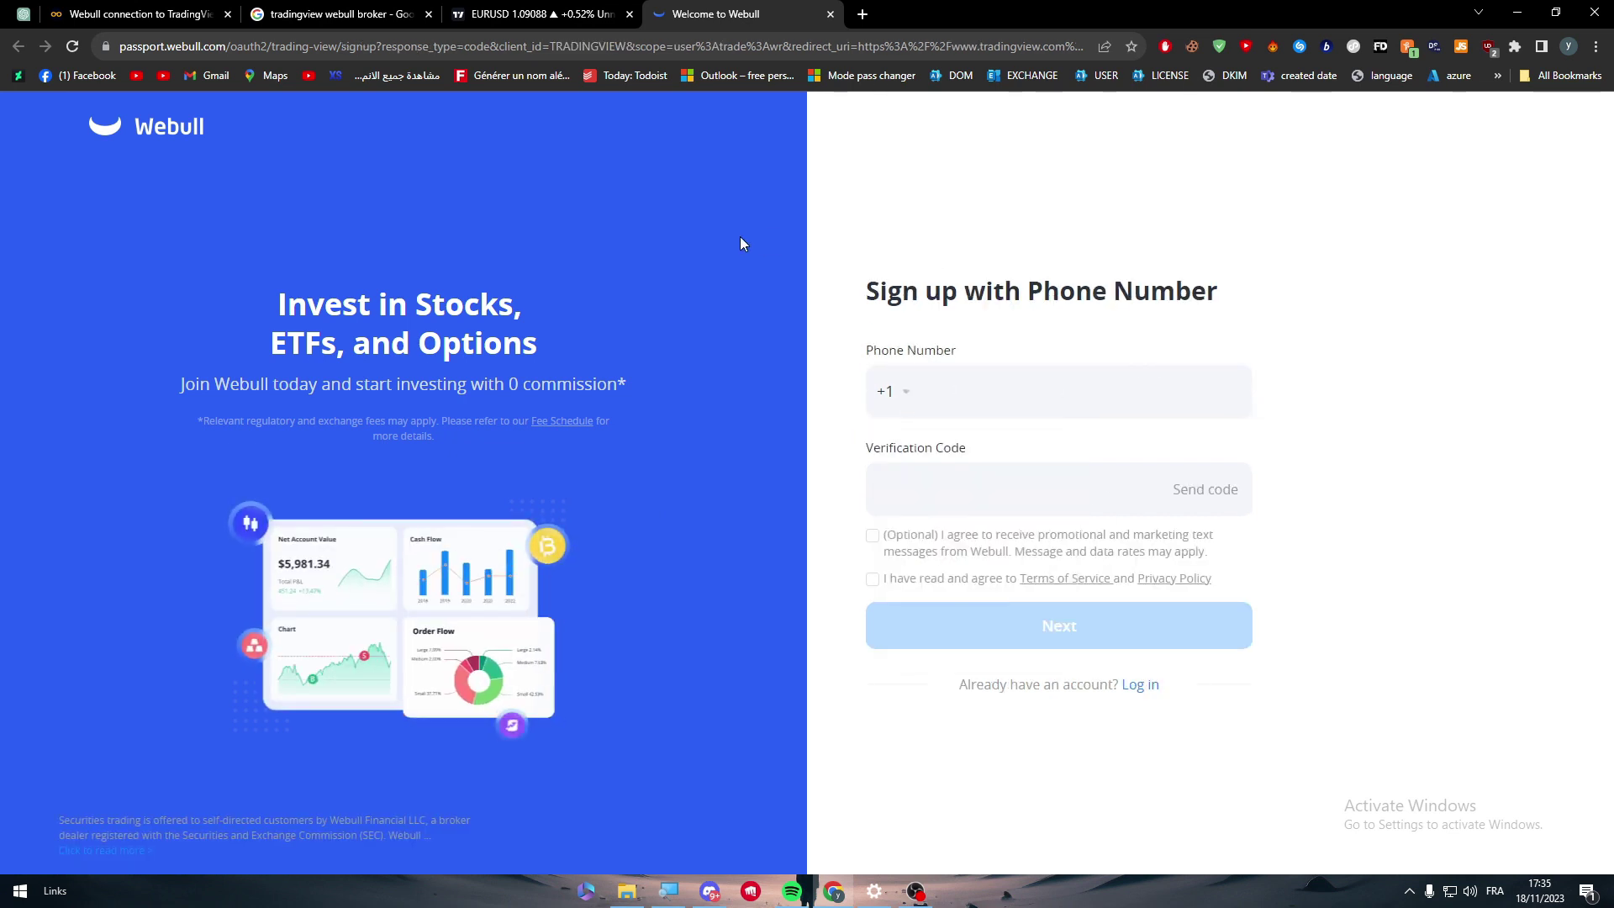
pyautogui.tripleClick(1185, 321)
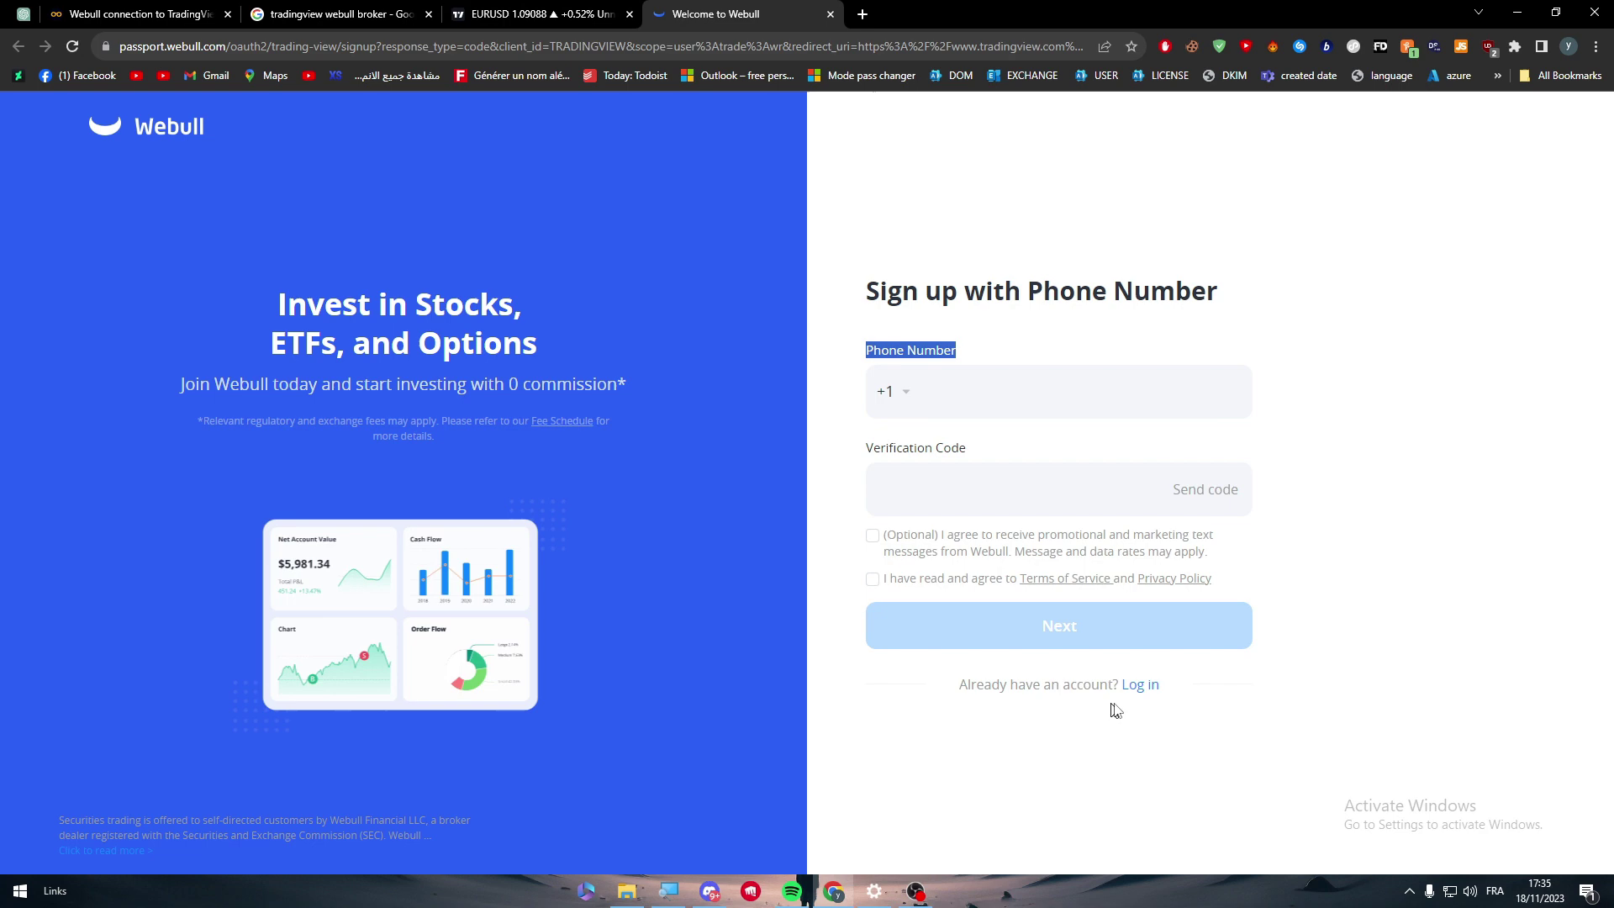
pyautogui.click(1137, 683)
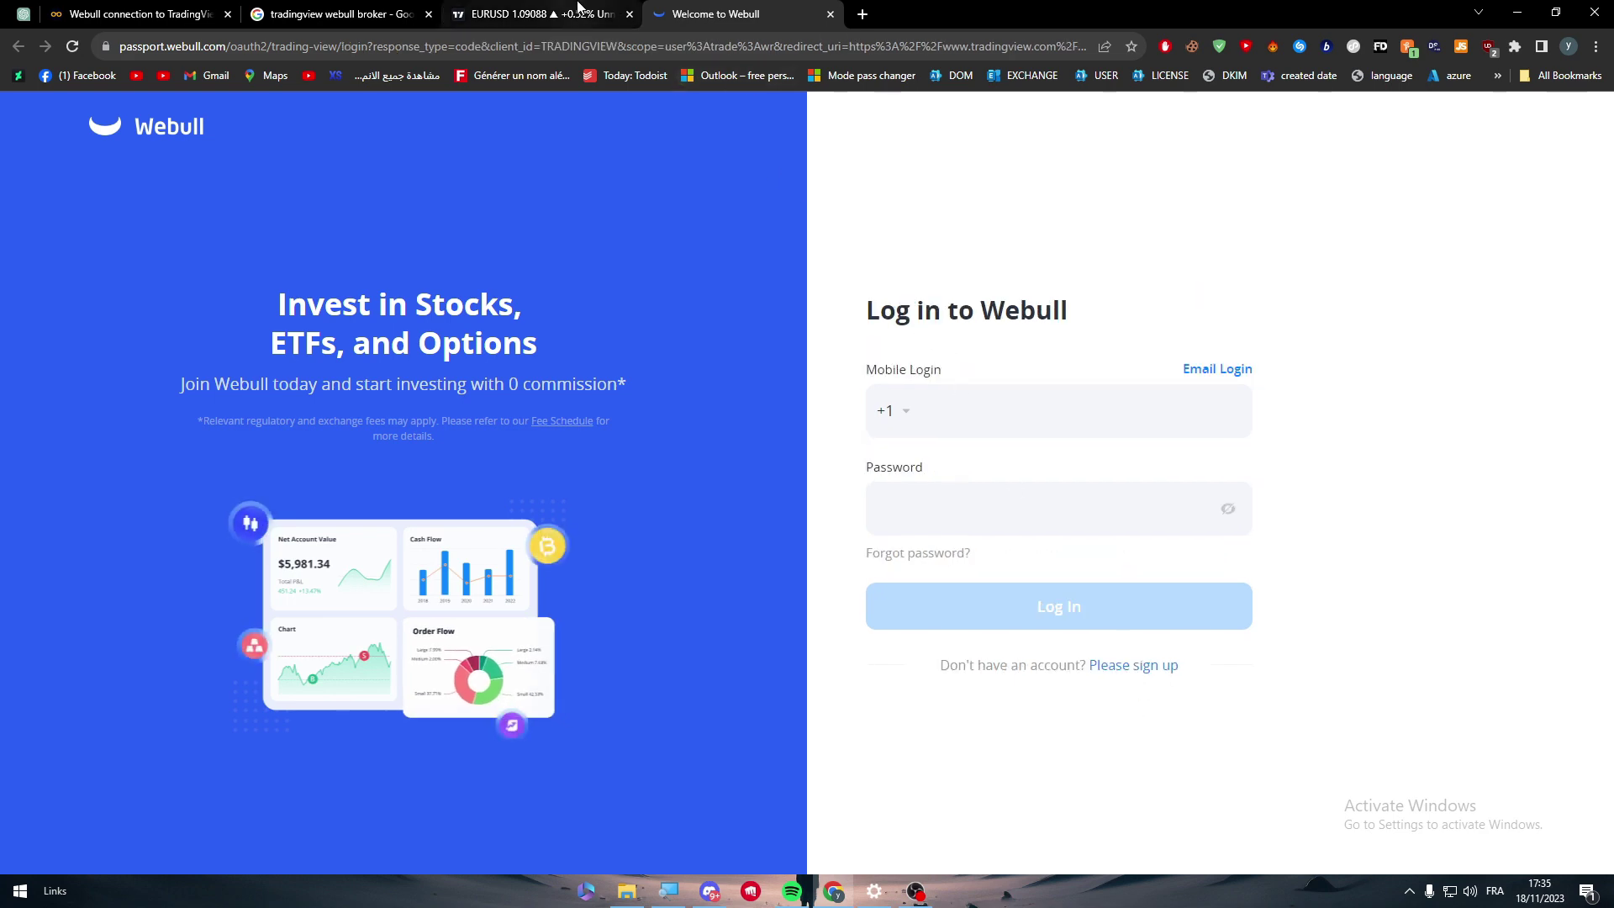
pyautogui.click(542, 14)
pyautogui.click(979, 353)
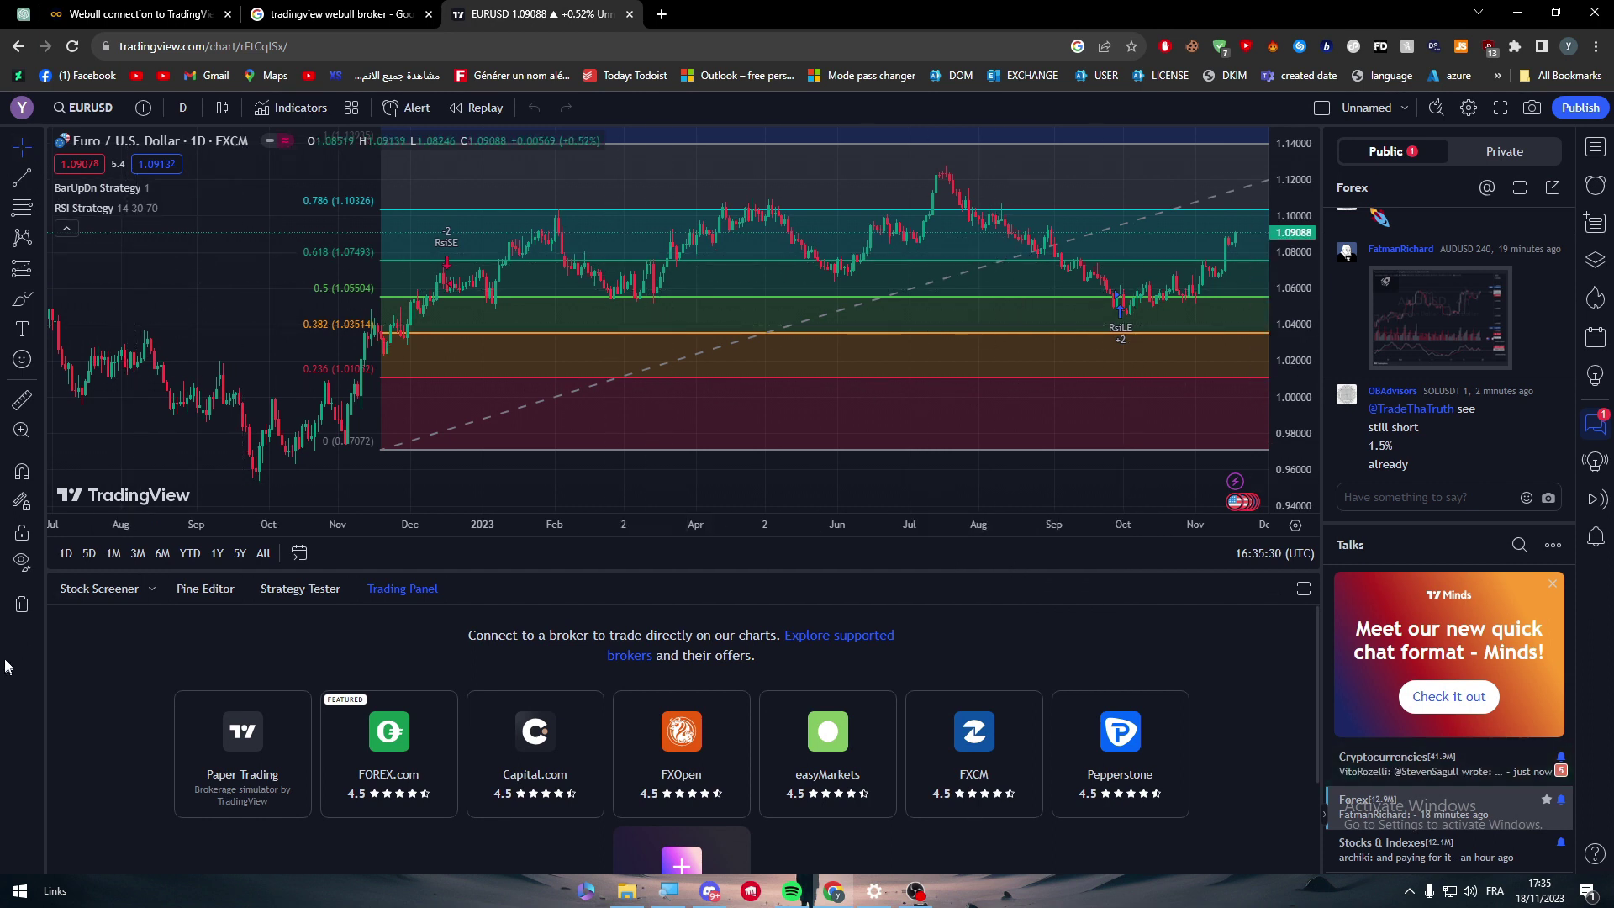
# Step: Clear the EURUSD chart with 'Remove 1 drawing & 2 indicators', then start a new browser tab
pyautogui.click(22, 610)
pyautogui.click(22, 605)
pyautogui.click(22, 605)
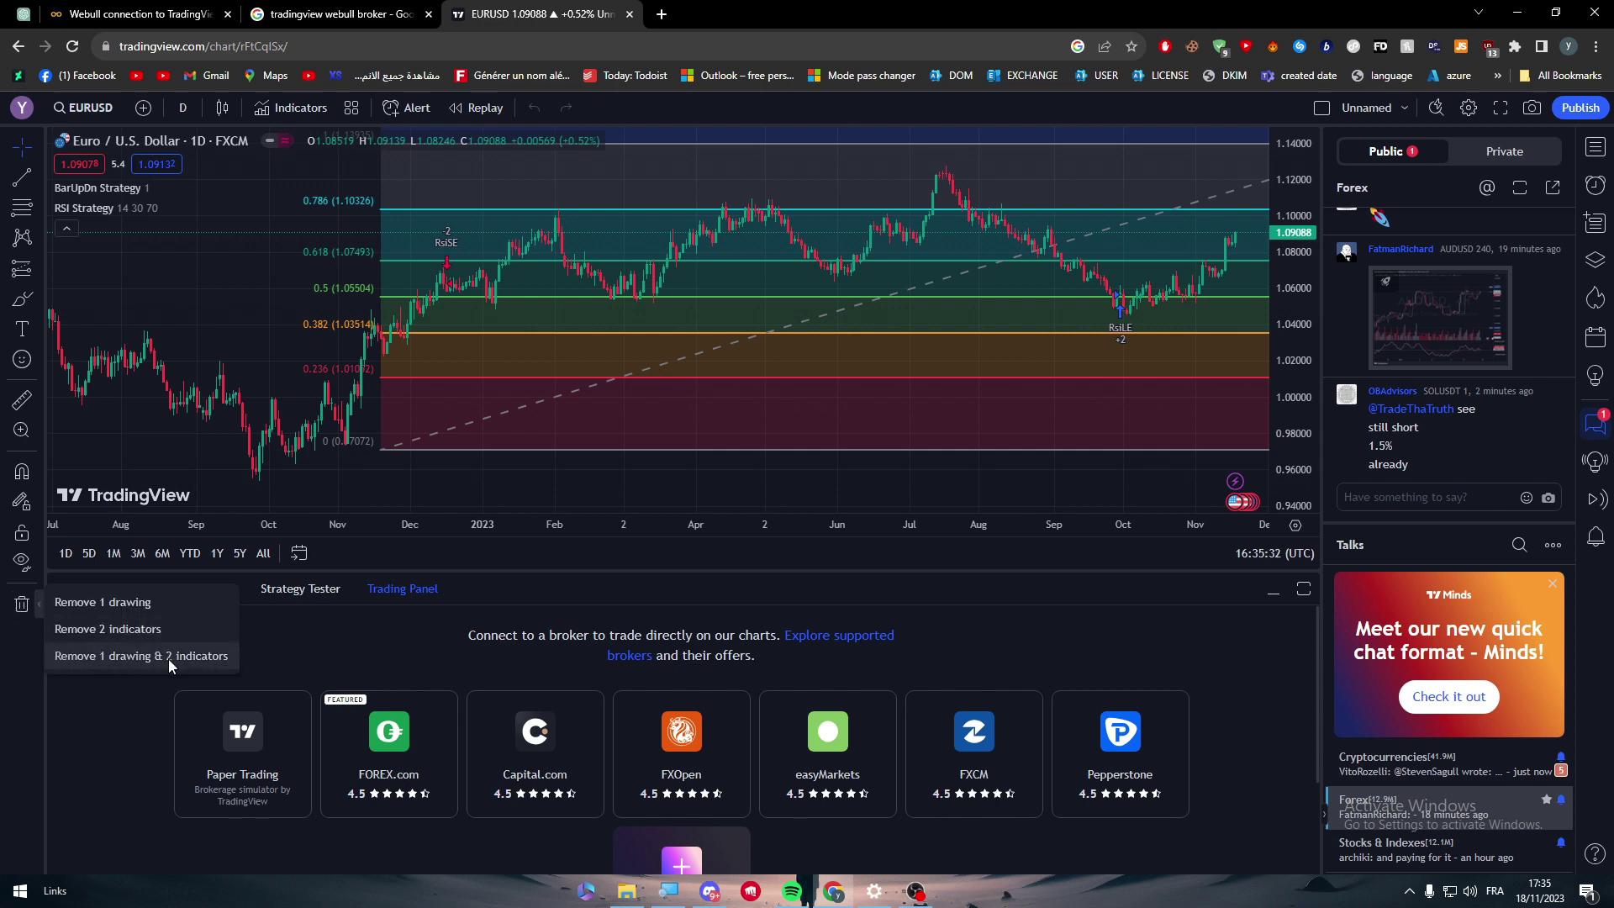
pyautogui.click(126, 655)
pyautogui.hscroll(3, 915, 342)
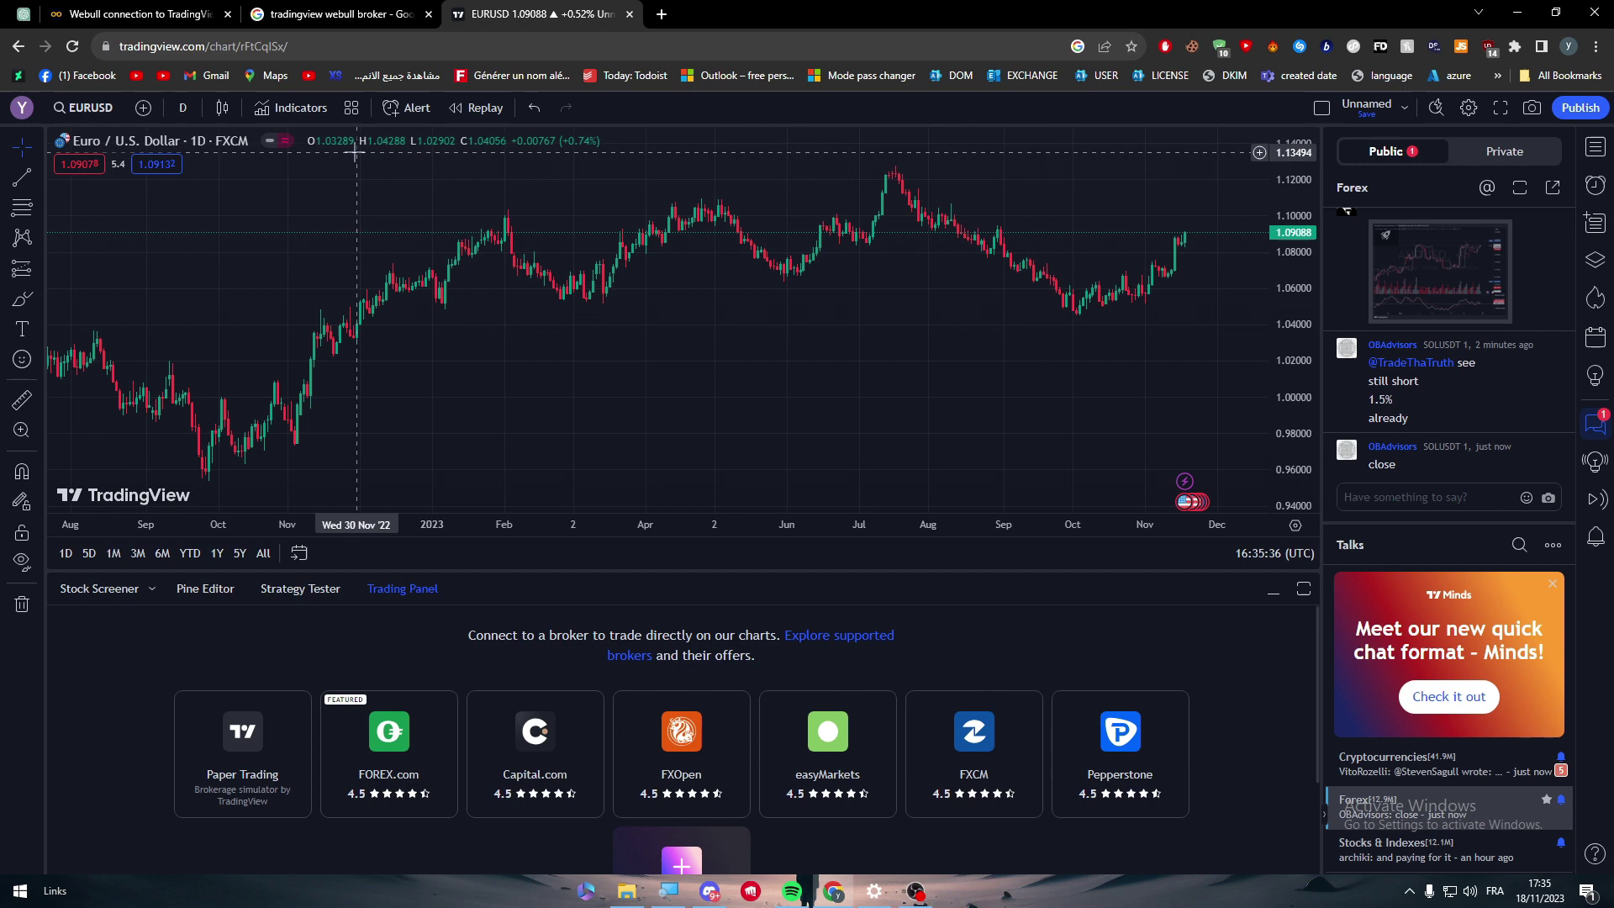
pyautogui.click(661, 14)
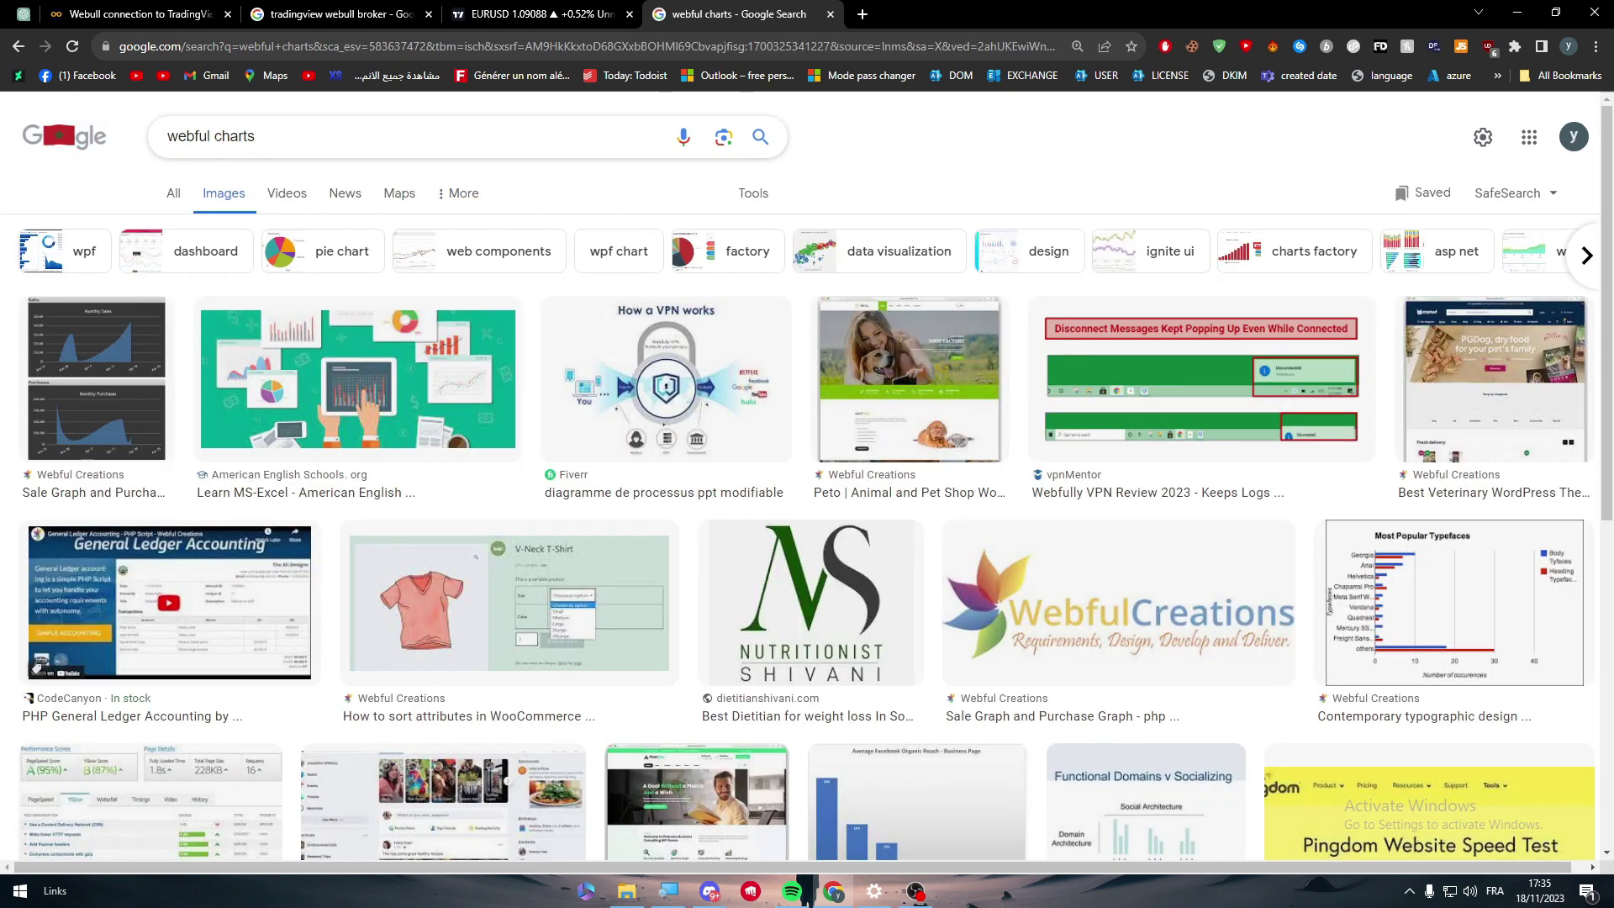
# Step: Fix the image search to 'webul charts' and preview Webull's 'Trading platform tailored for active traders' image
pyautogui.click(199, 136)
pyautogui.press('BackSpace')
pyautogui.press('Return')
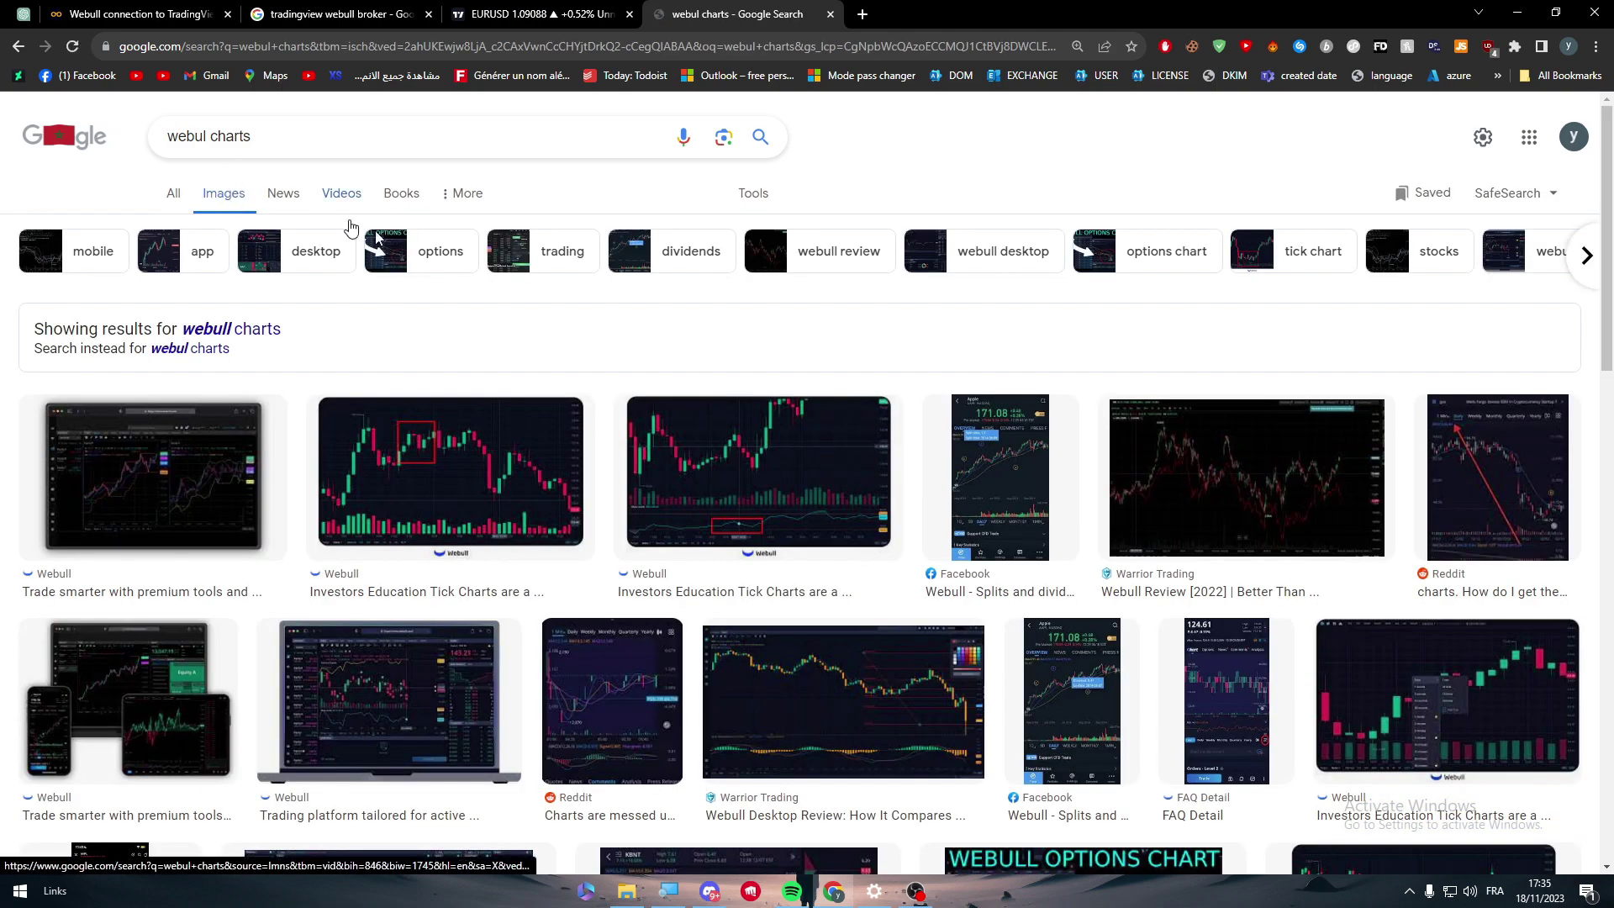
pyautogui.click(98, 526)
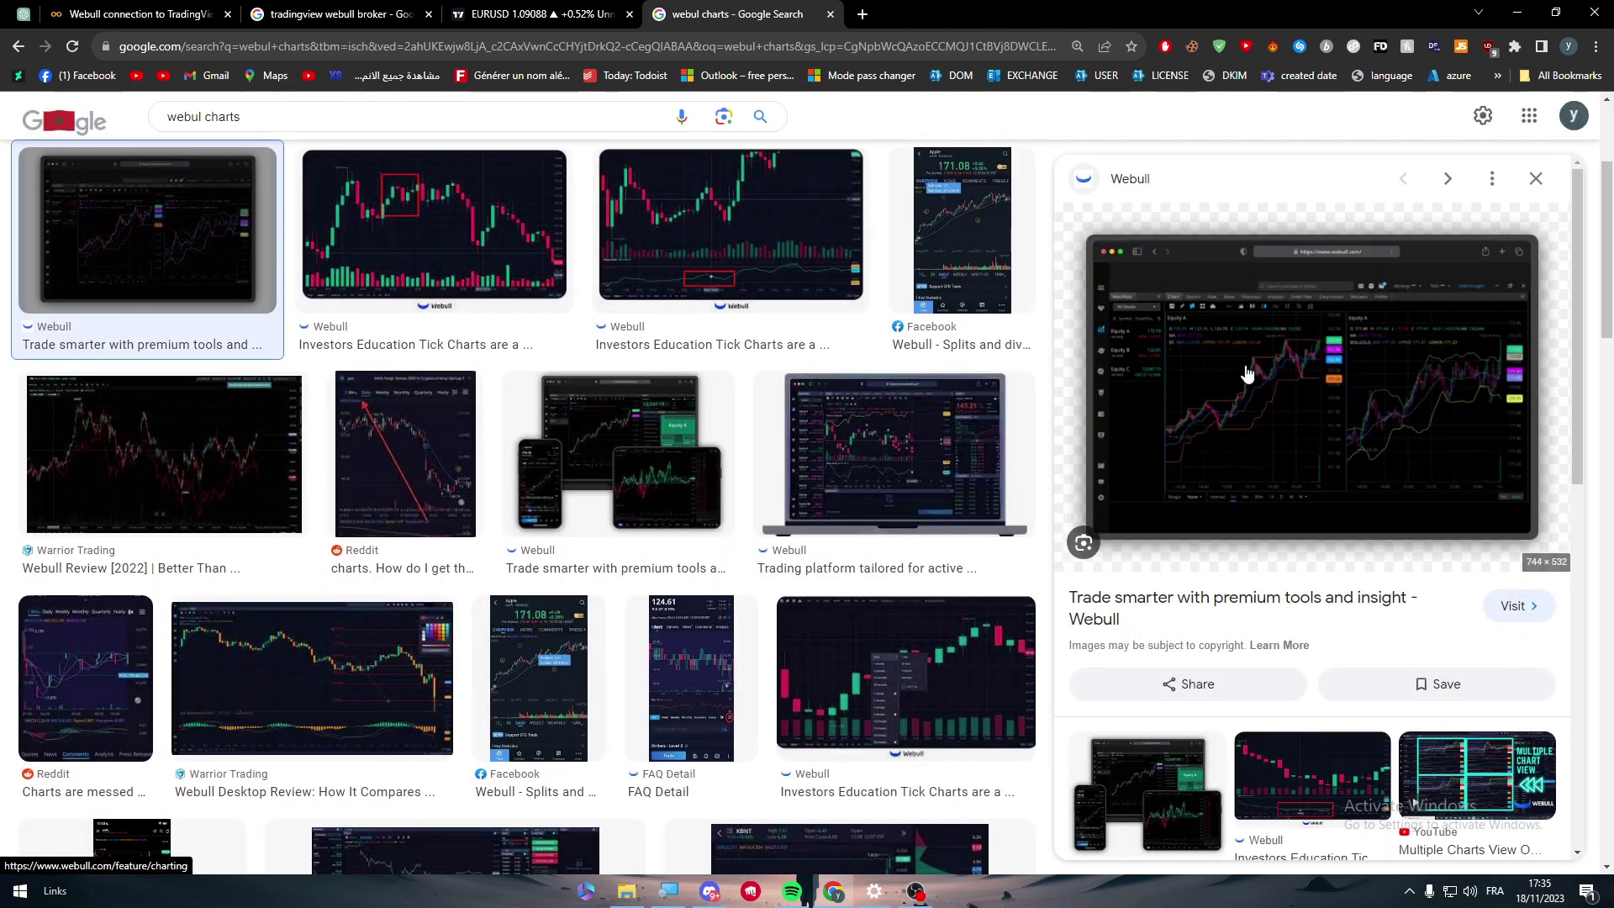
pyautogui.click(841, 435)
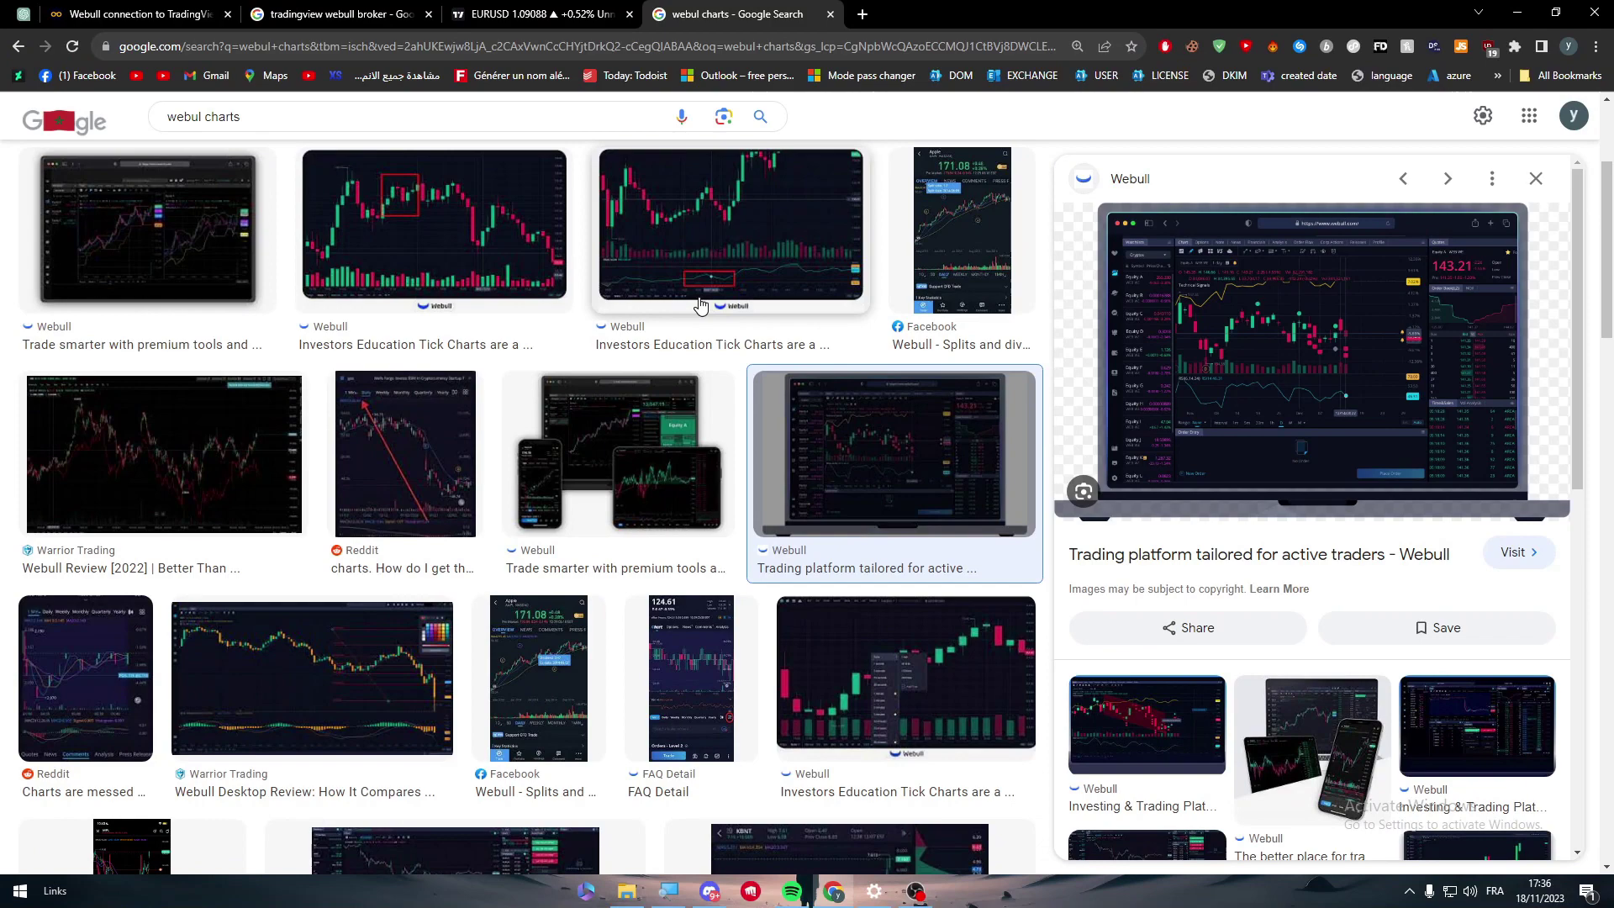
# Step: Return to the EURUSD daily chart and drag the bottom-panel divider down to enlarge the chart
pyautogui.click(506, 25)
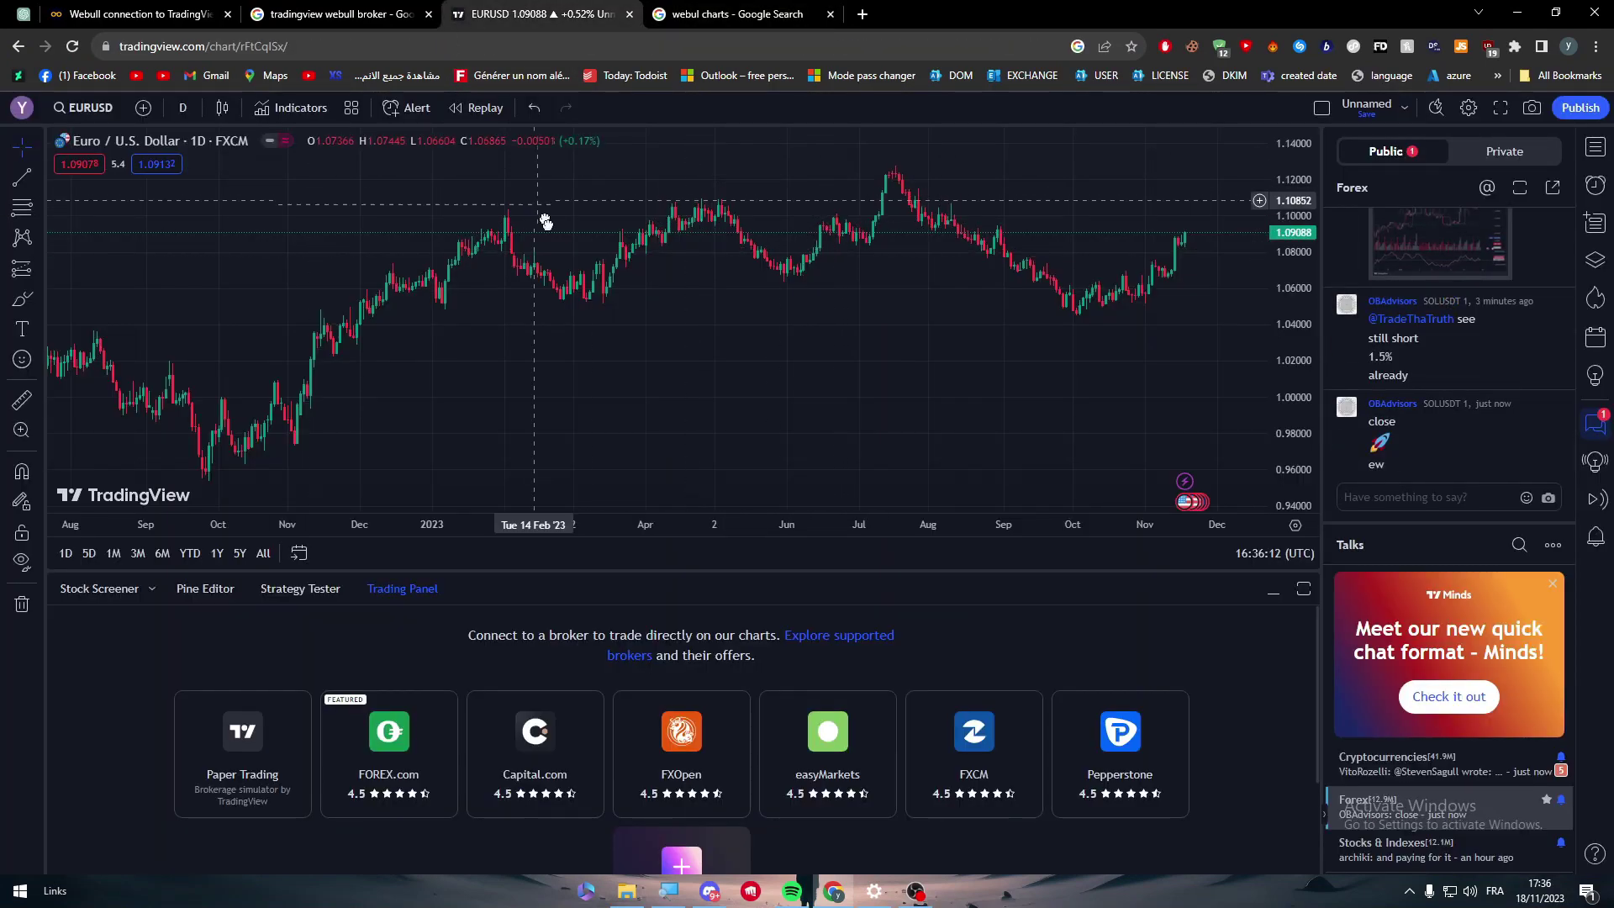
pyautogui.moveTo(546, 221); pyautogui.dragTo(691, 293)
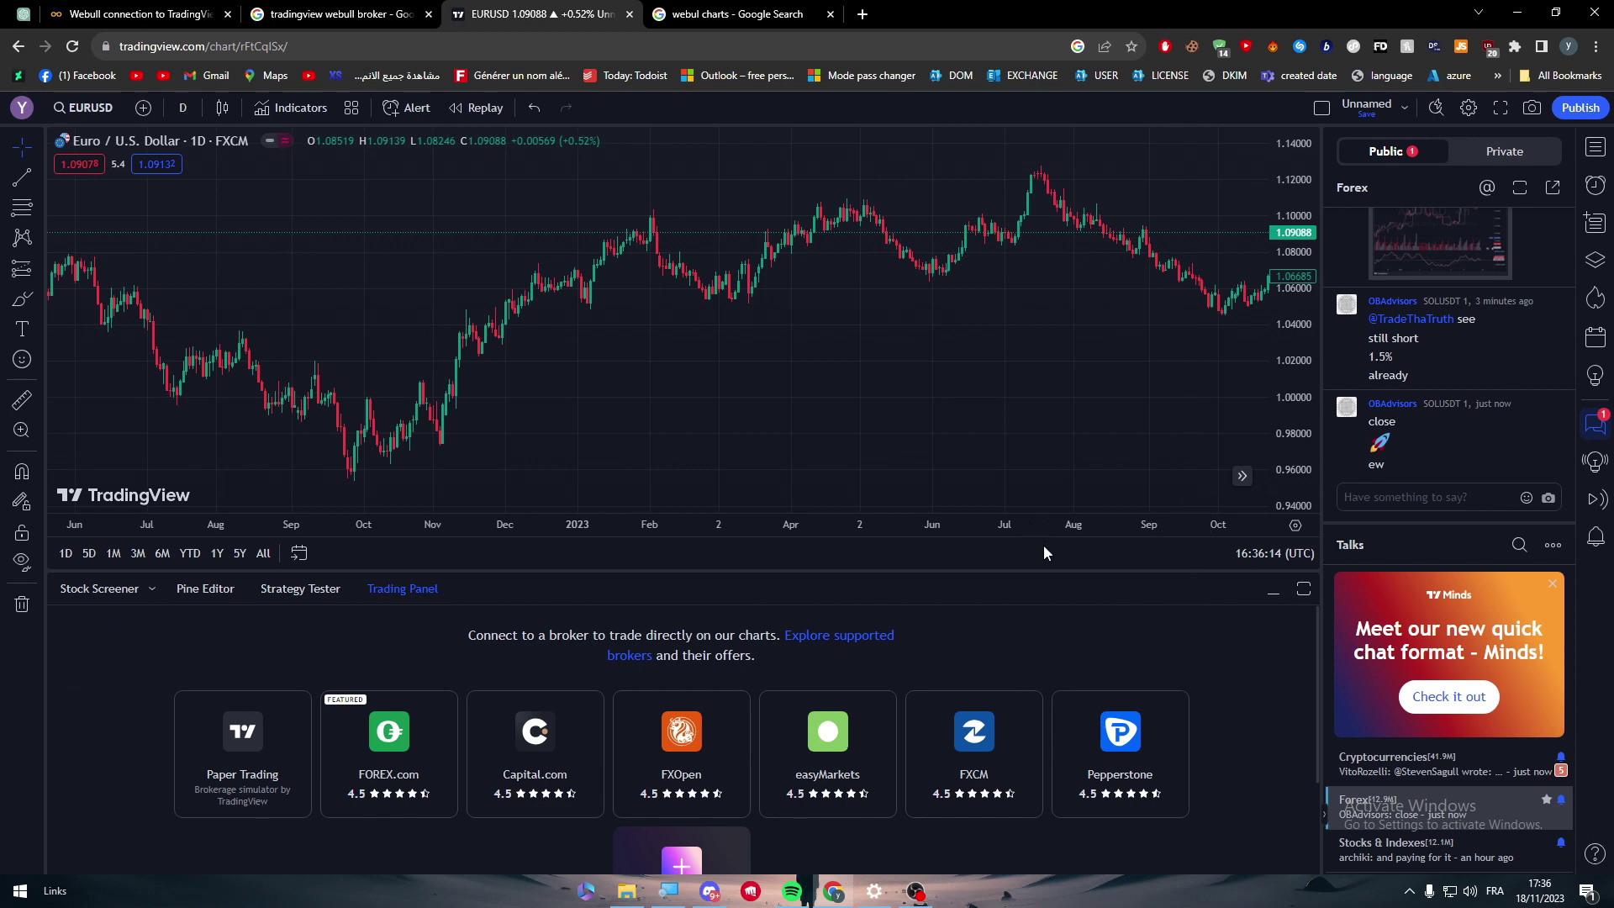
pyautogui.moveTo(1042, 573); pyautogui.dragTo(1042, 782)
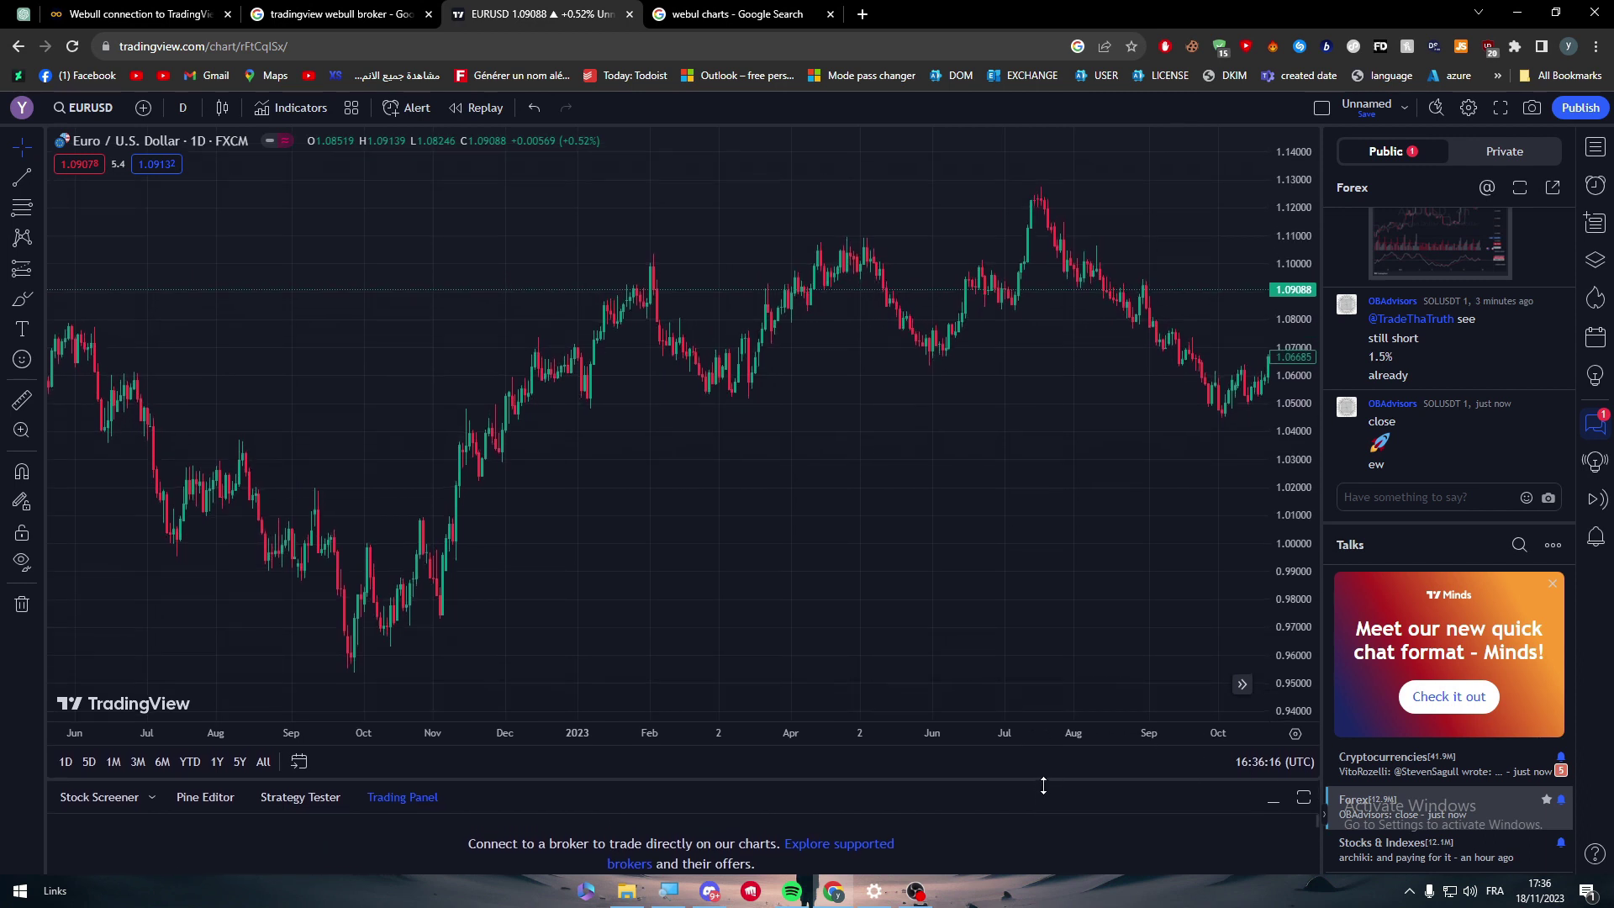
pyautogui.moveTo(991, 515); pyautogui.dragTo(801, 521)
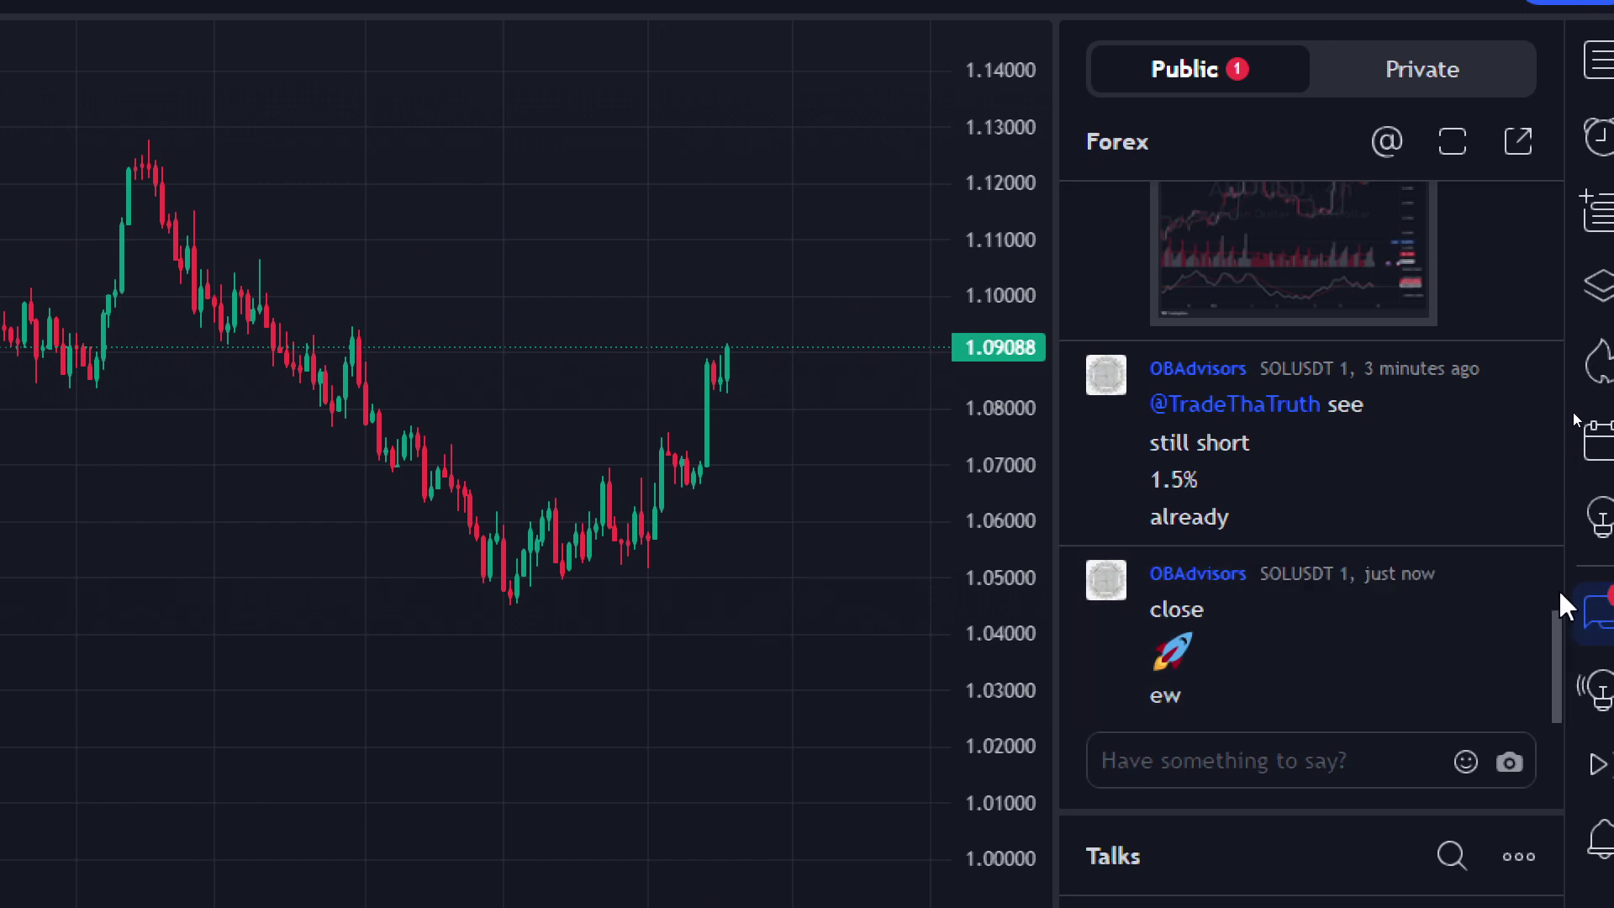
# Step: Browse the Forex public chat, enlarging and then closing a shared EURUSD chart image
pyautogui.click(1410, 80)
pyautogui.click(1214, 81)
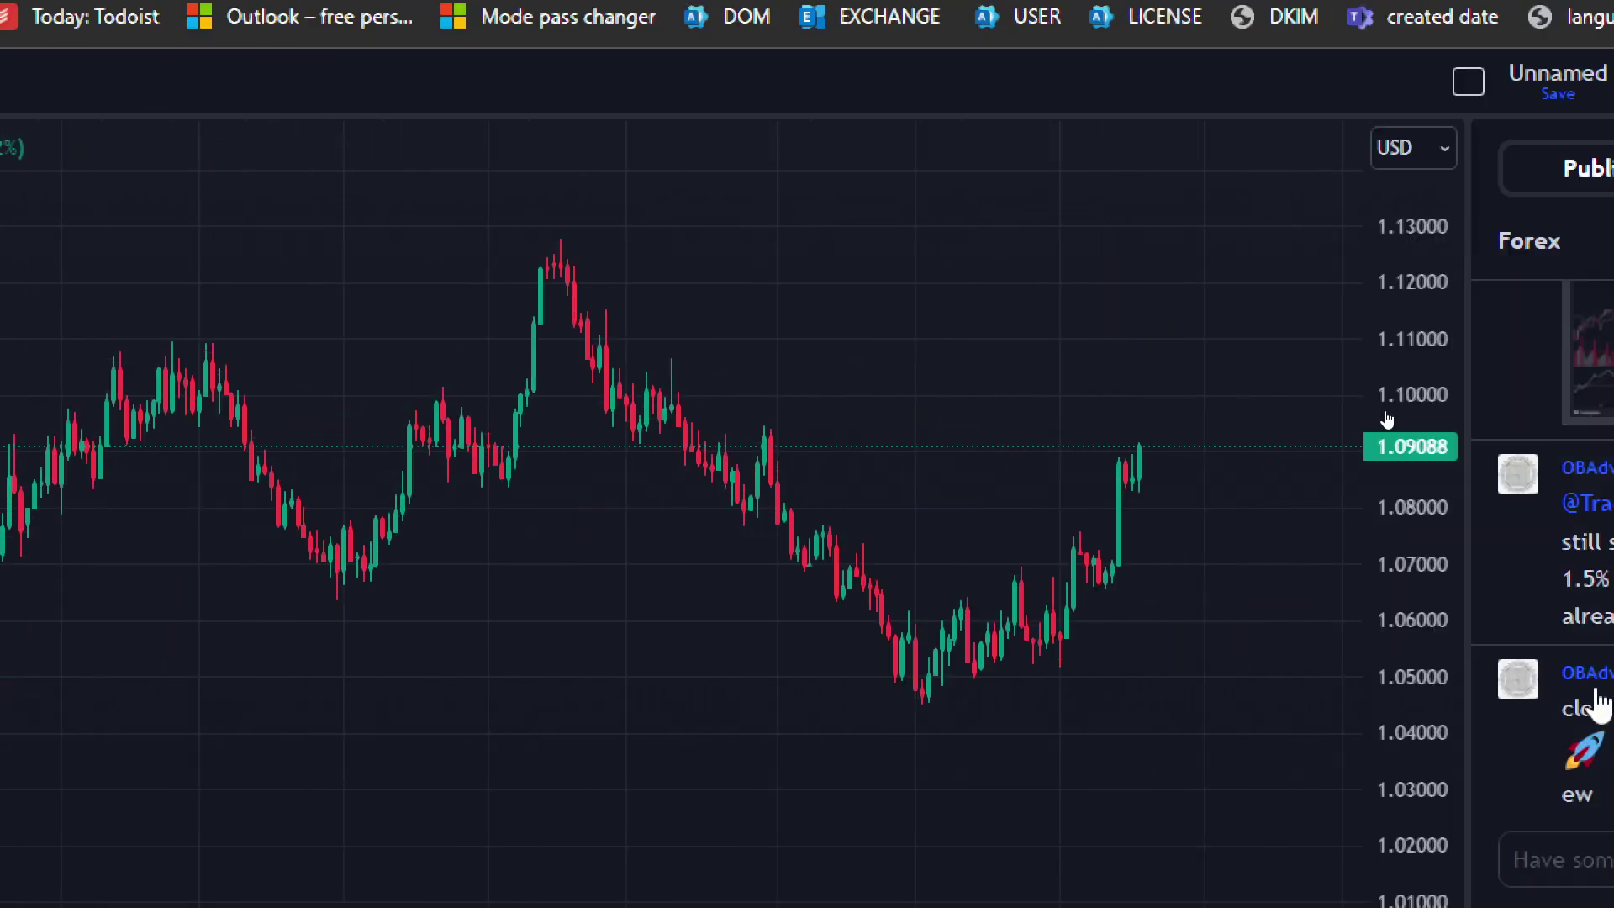
pyautogui.rightClick(1588, 320)
pyautogui.click(655, 846)
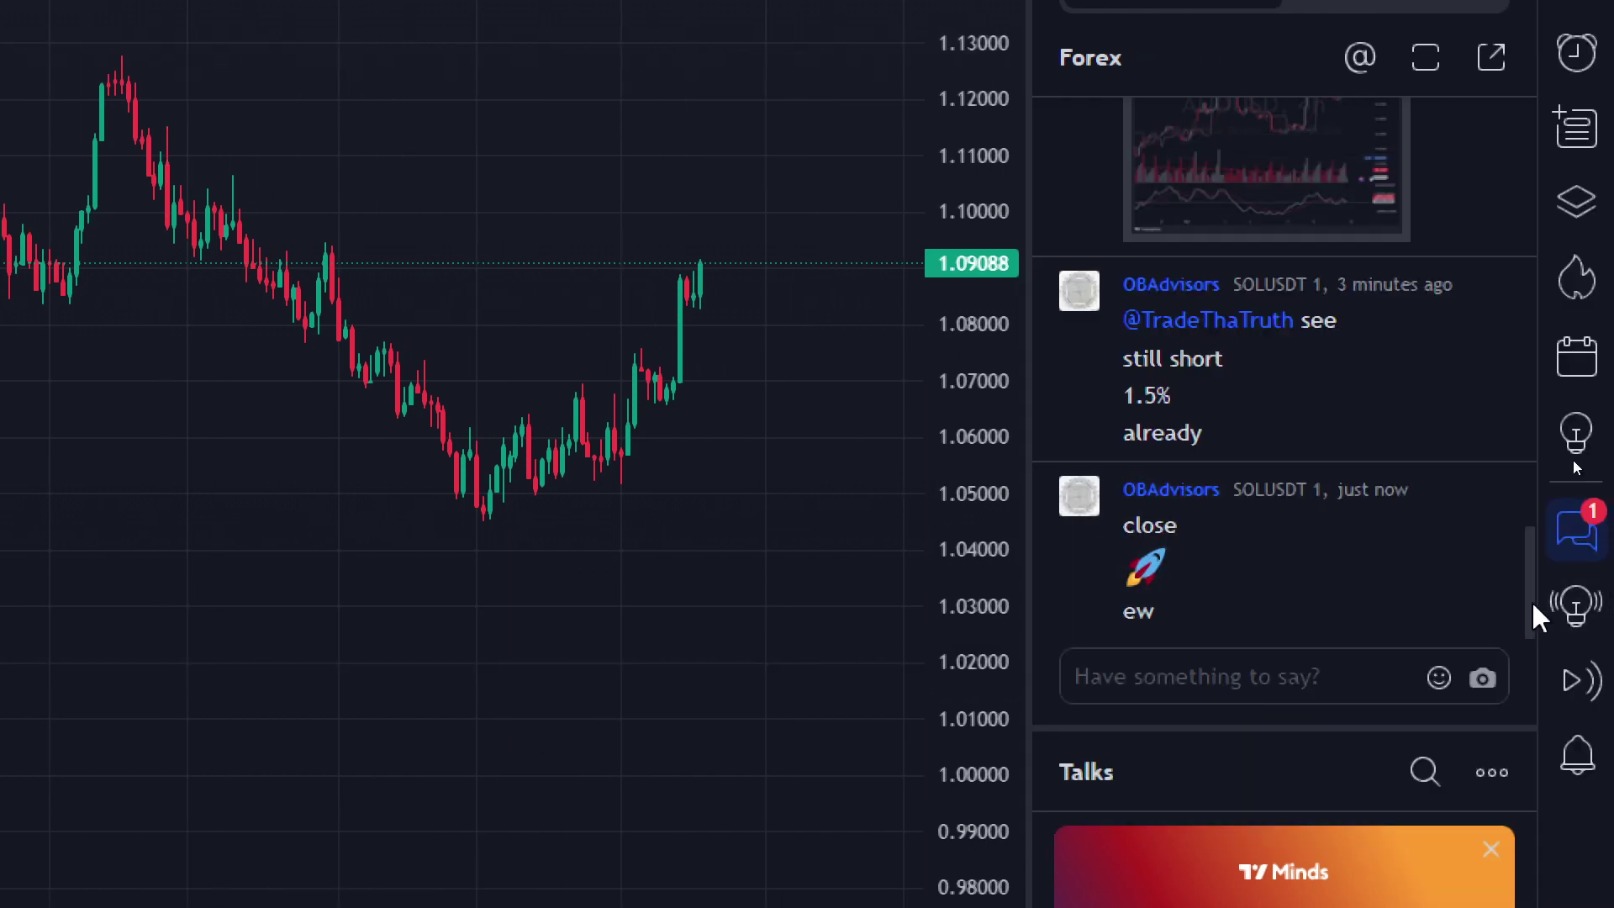
pyautogui.moveTo(1531, 600); pyautogui.dragTo(1542, 670)
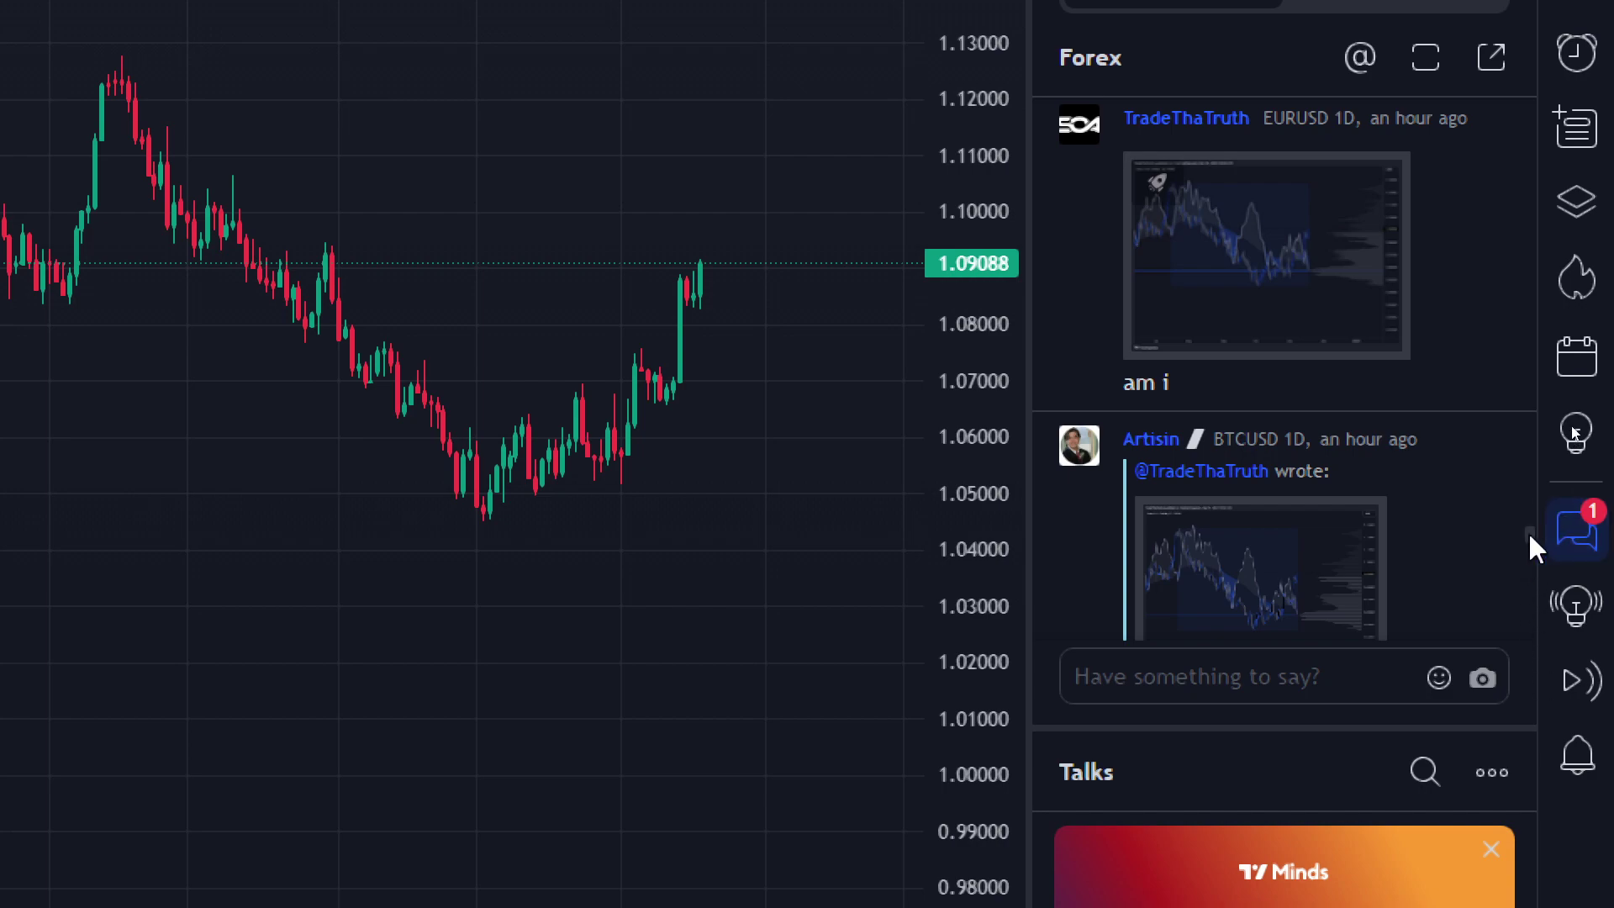
pyautogui.click(1207, 300)
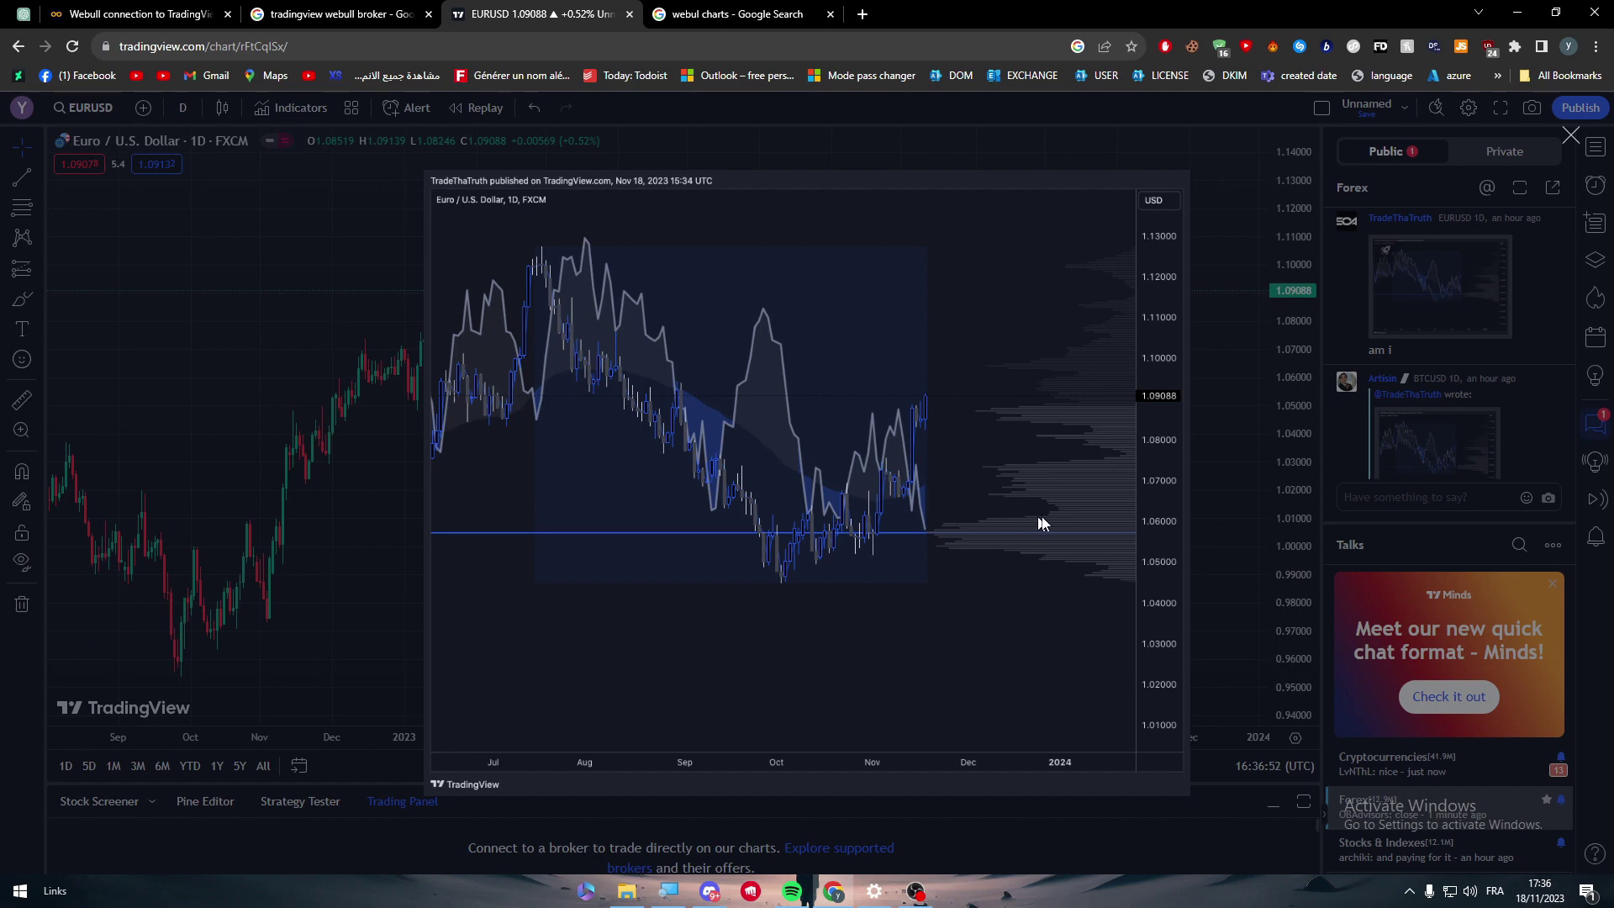
pyautogui.click(1570, 134)
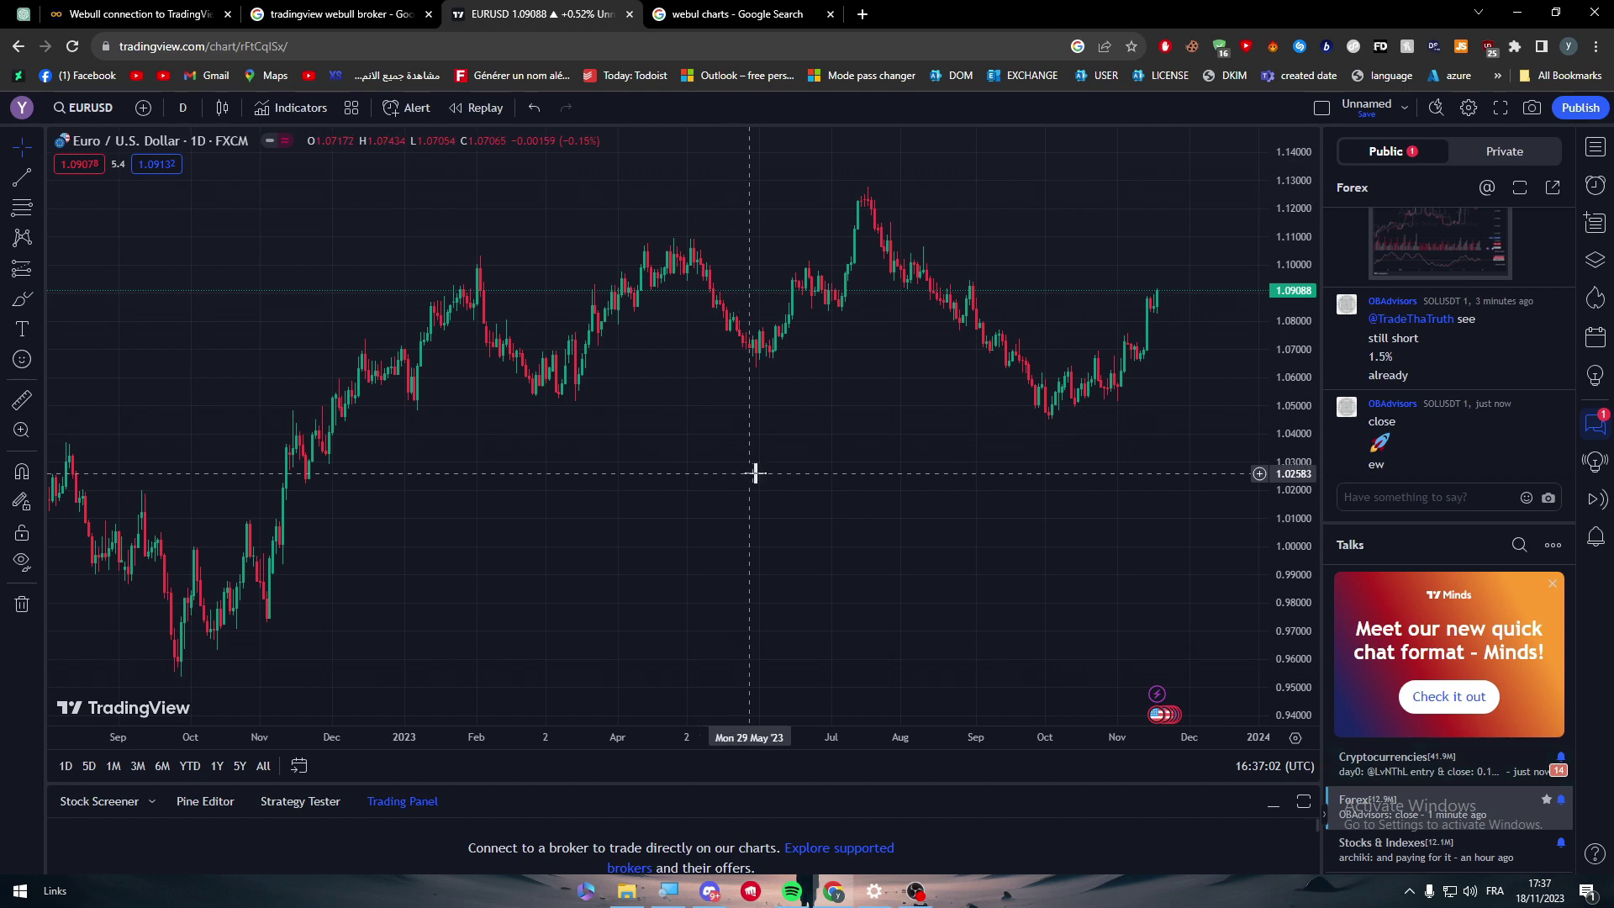
# Step: Show the Strategies list in Indicators, Metrics & Strategies, with BarUpDn and InSide Bar
pyautogui.moveTo(814, 488); pyautogui.dragTo(800, 490)
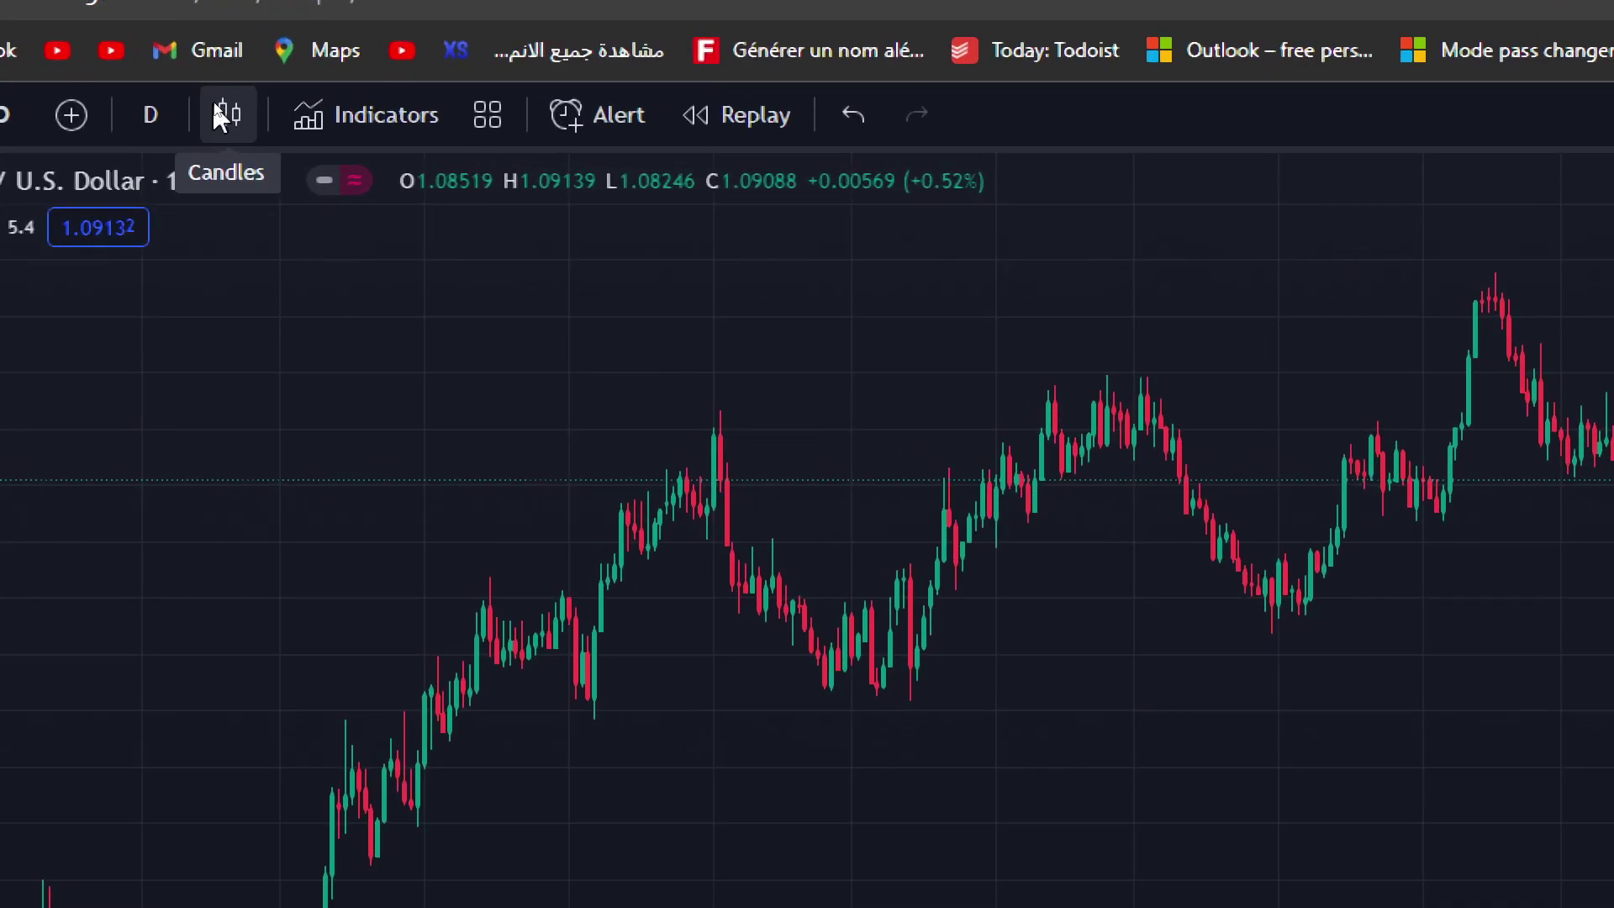
pyautogui.click(389, 117)
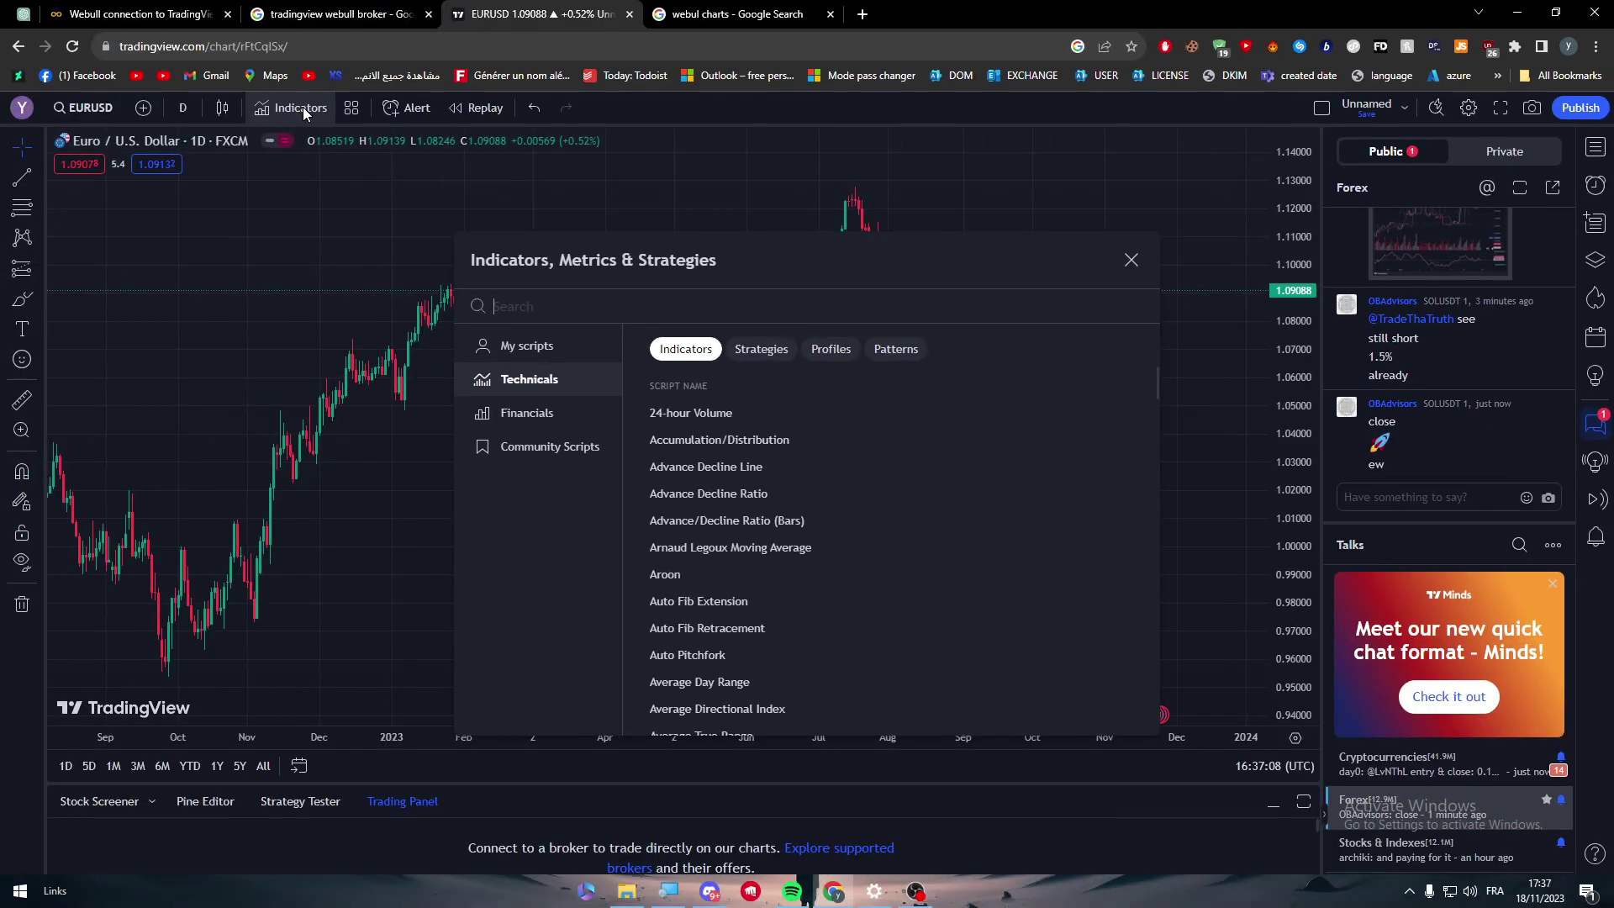
pyautogui.click(774, 355)
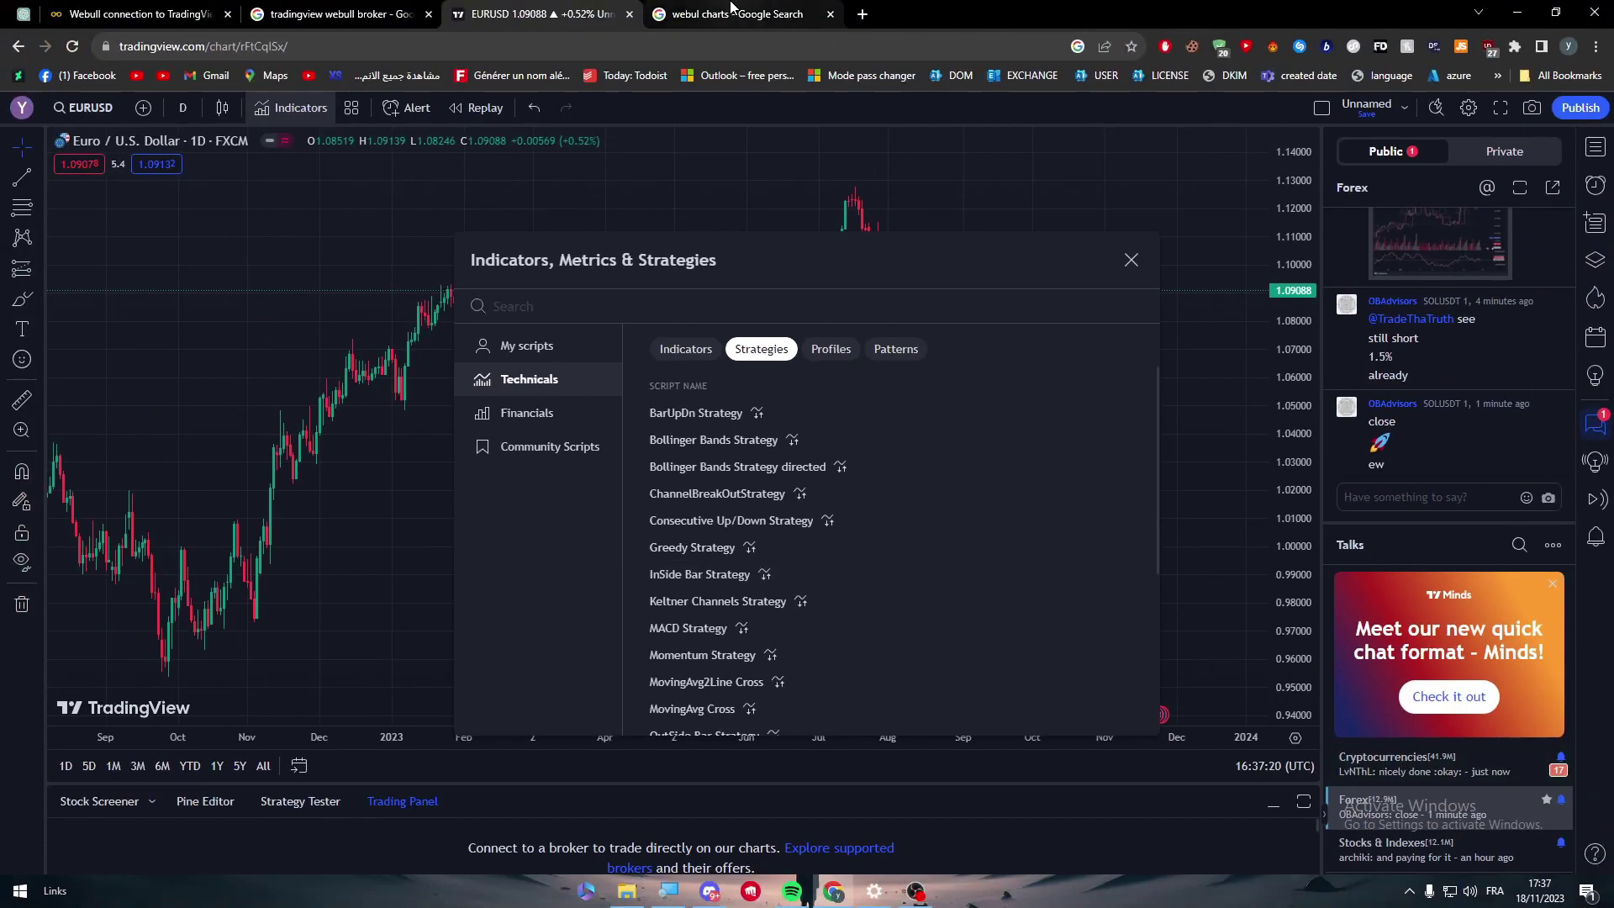
# Step: Replace the Google query with 'inside bar strategy' and preview the Double Inside Bar Pattern For Intraday Trading image
pyautogui.click(731, 13)
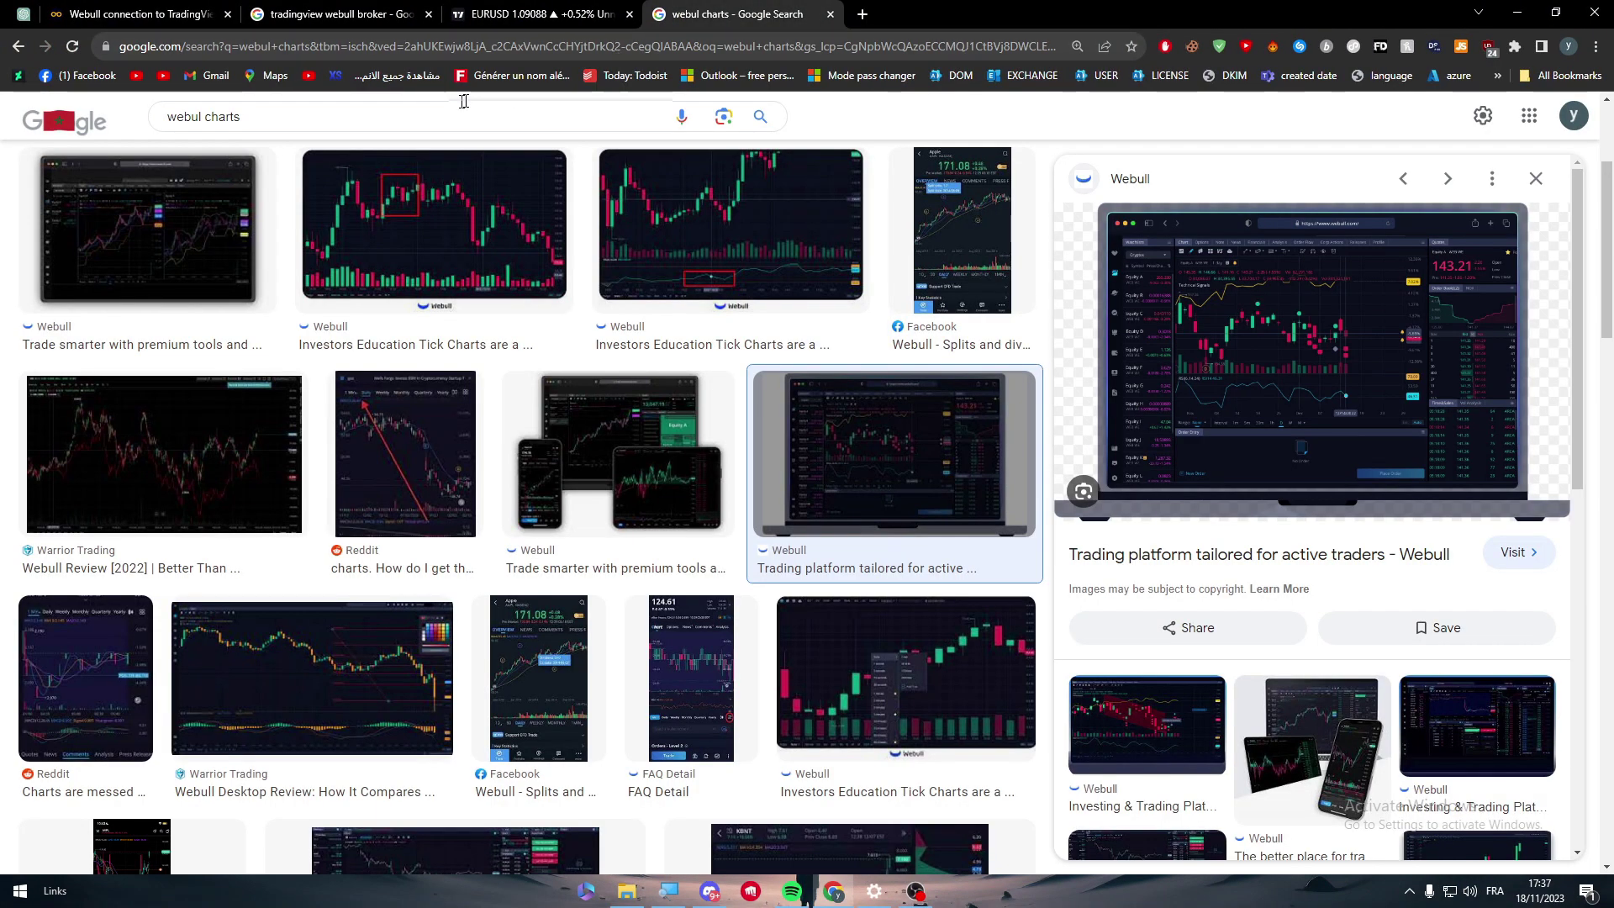
pyautogui.doubleClick(463, 101)
pyautogui.write('inside b')
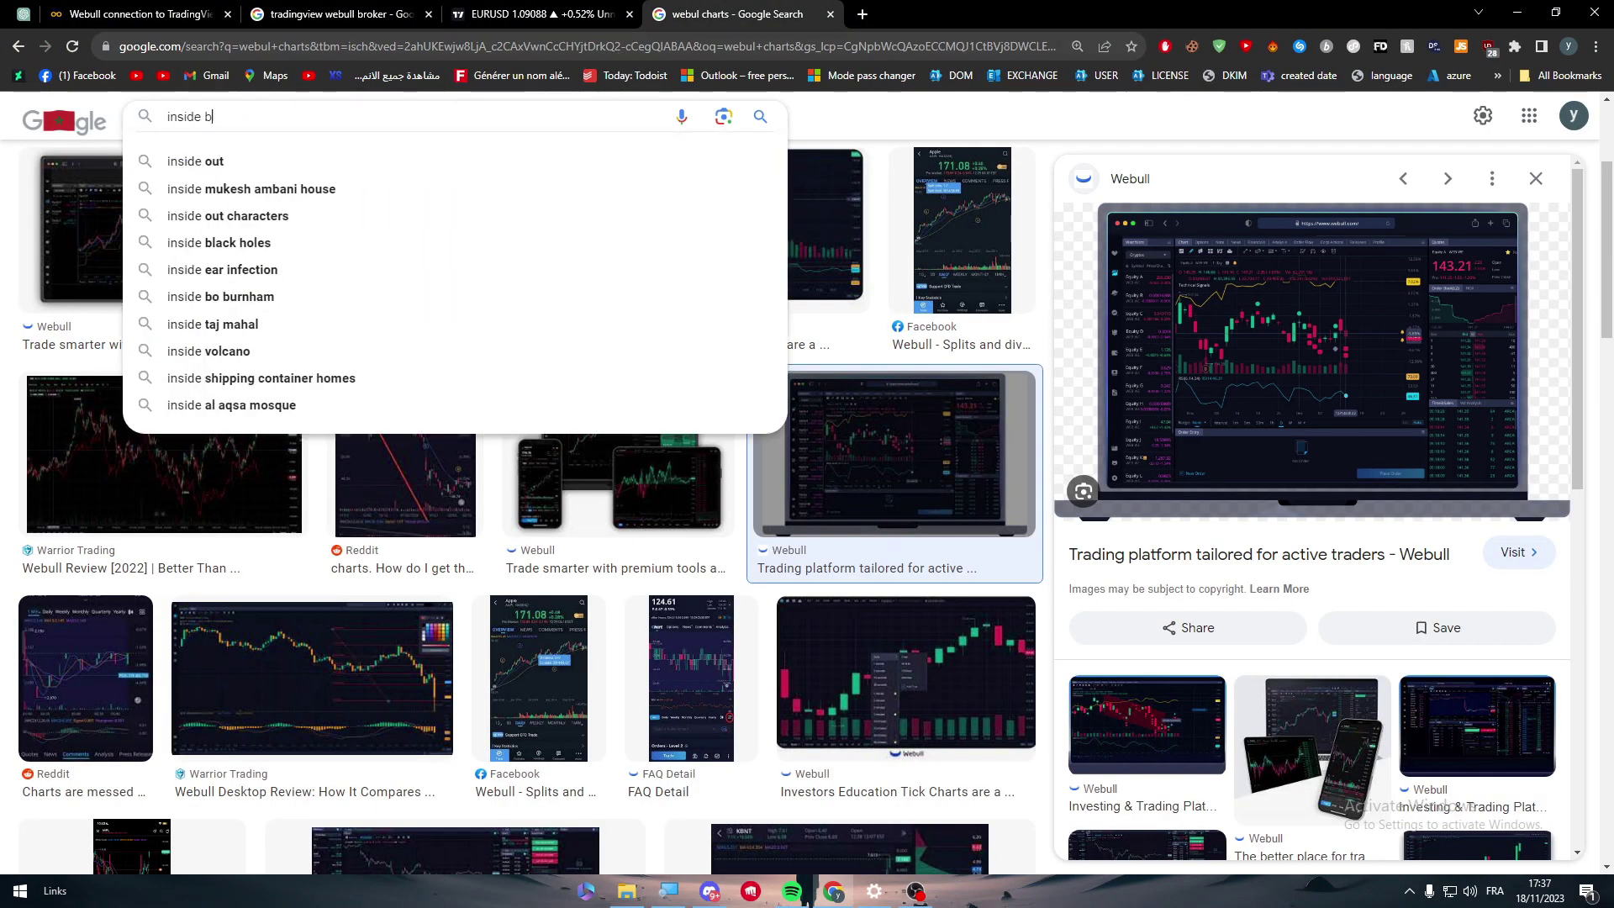
pyautogui.write('ar strategy')
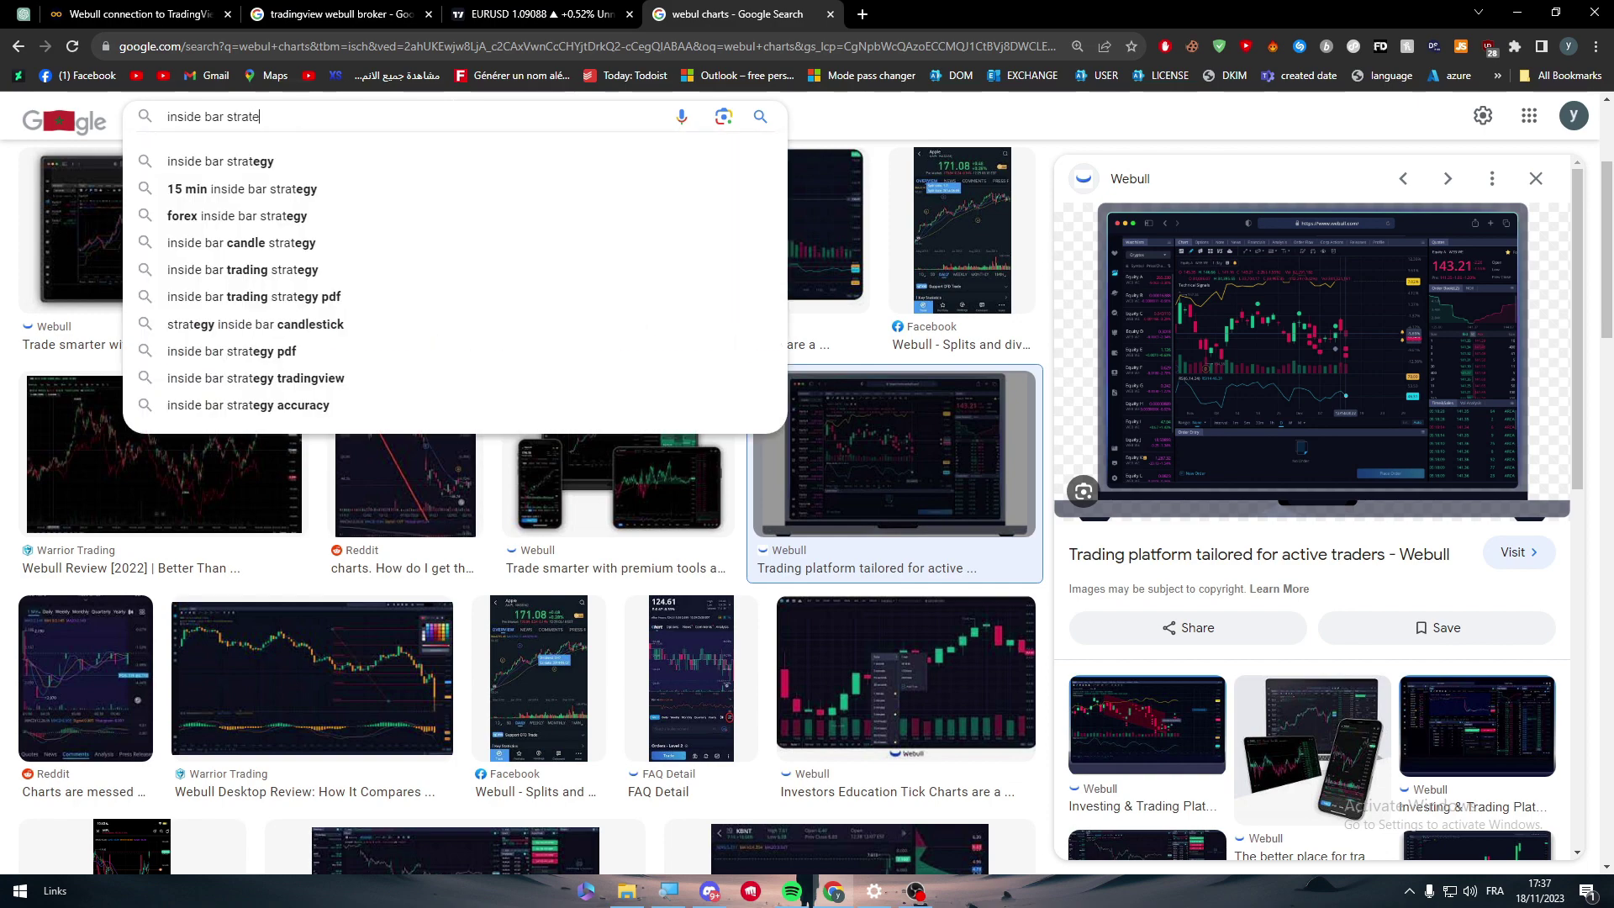
pyautogui.press('Return')
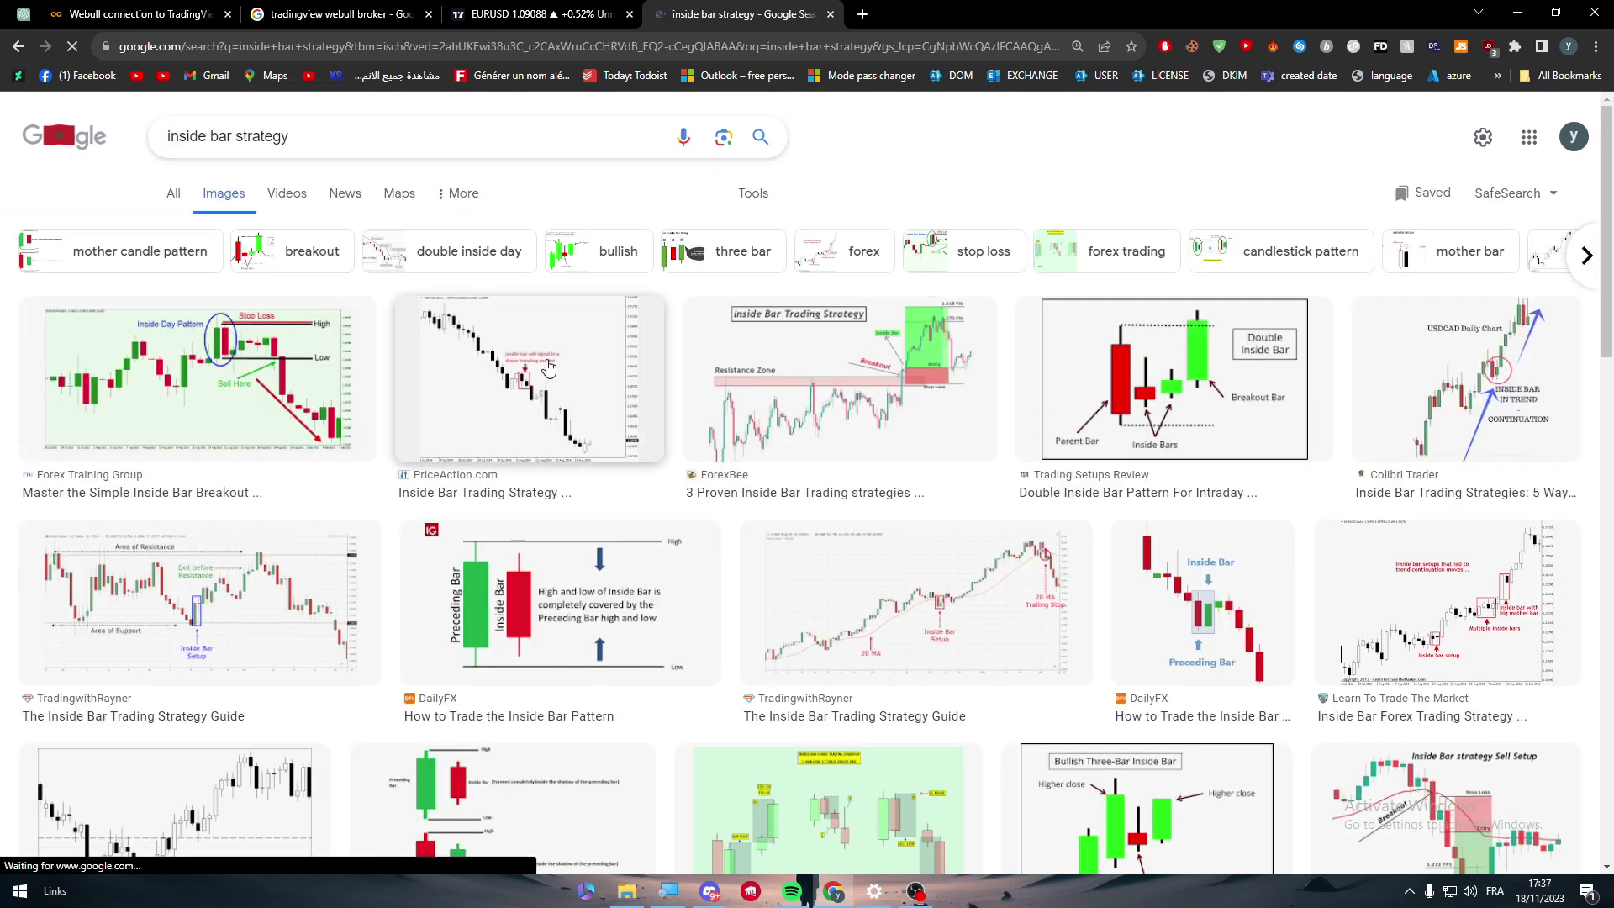
pyautogui.click(1177, 378)
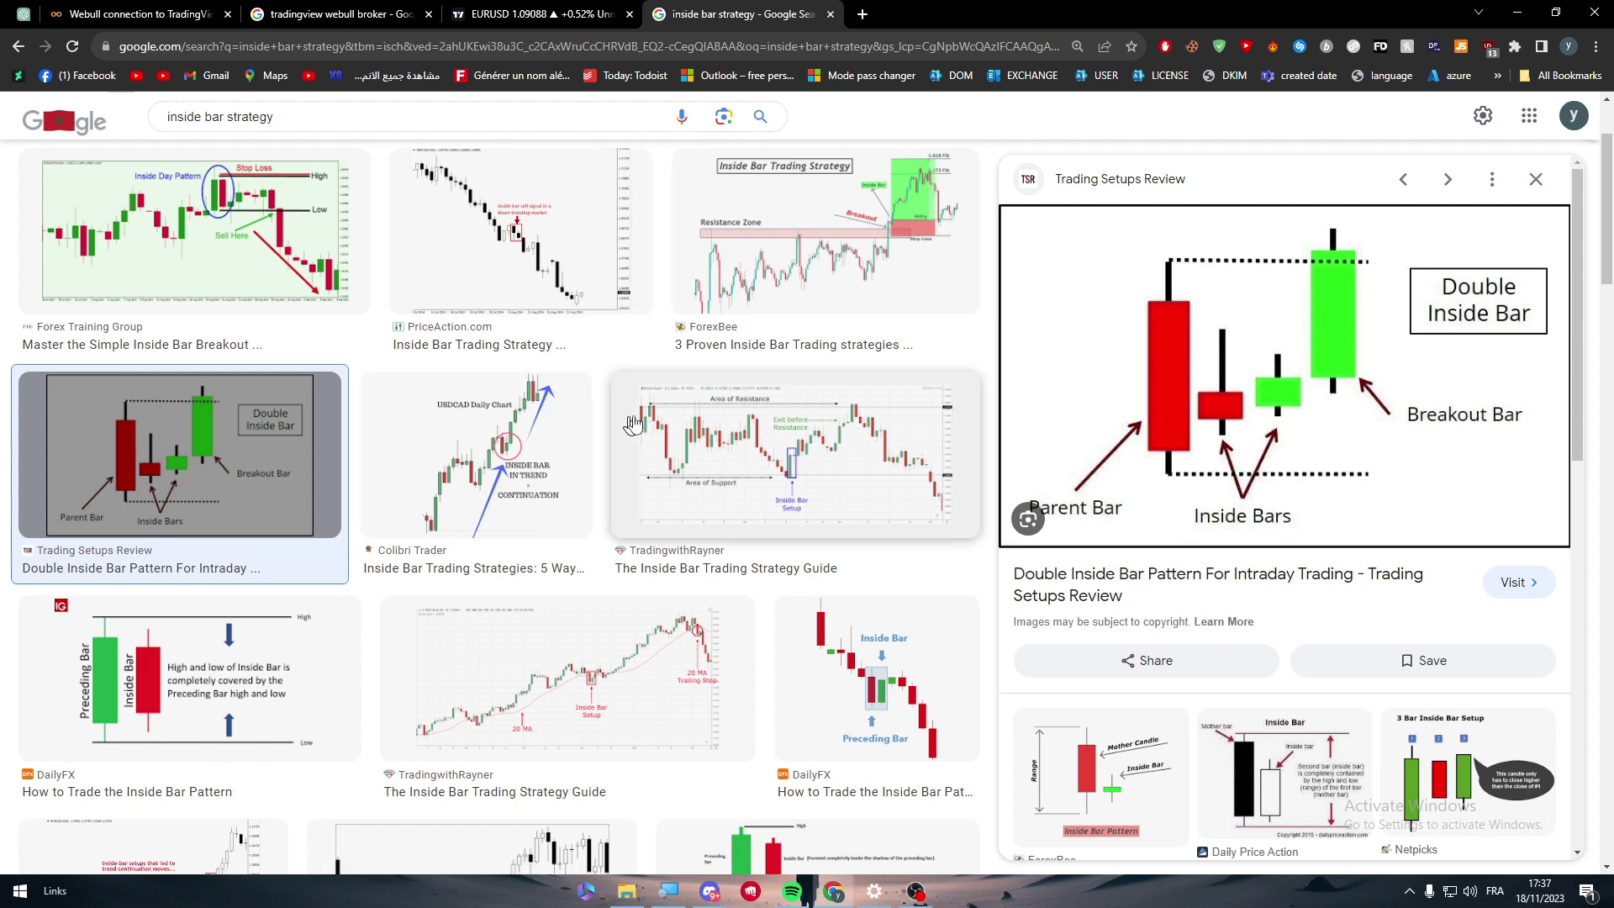
# Step: Add the InSide Bar Strategy from the Strategies list to the EURUSD chart
pyautogui.click(538, 14)
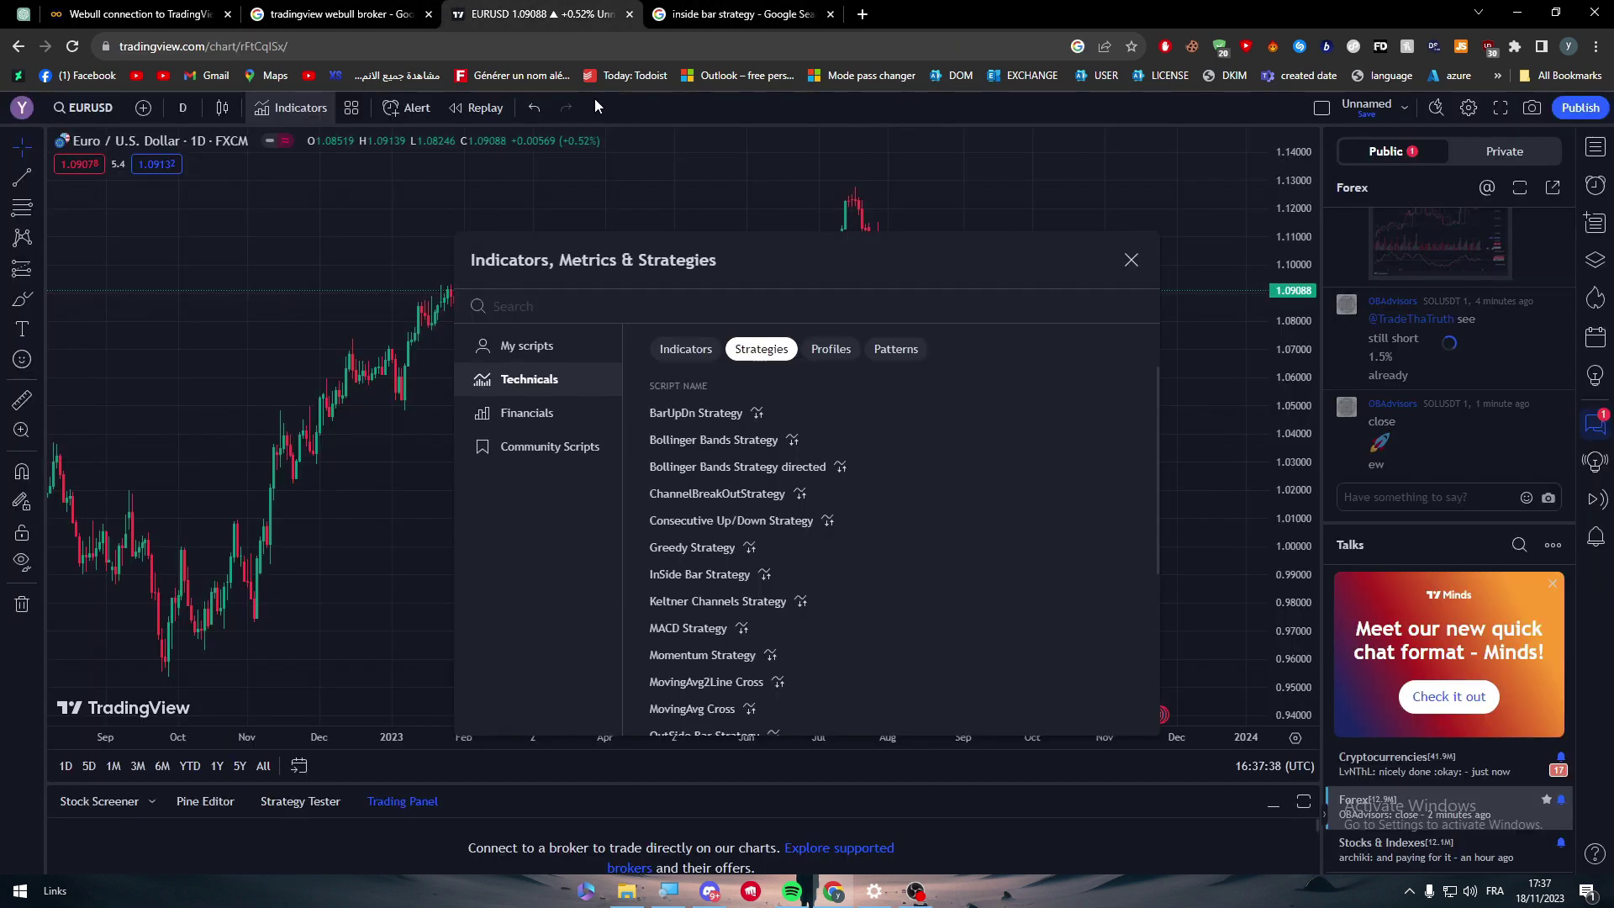
pyautogui.click(1131, 260)
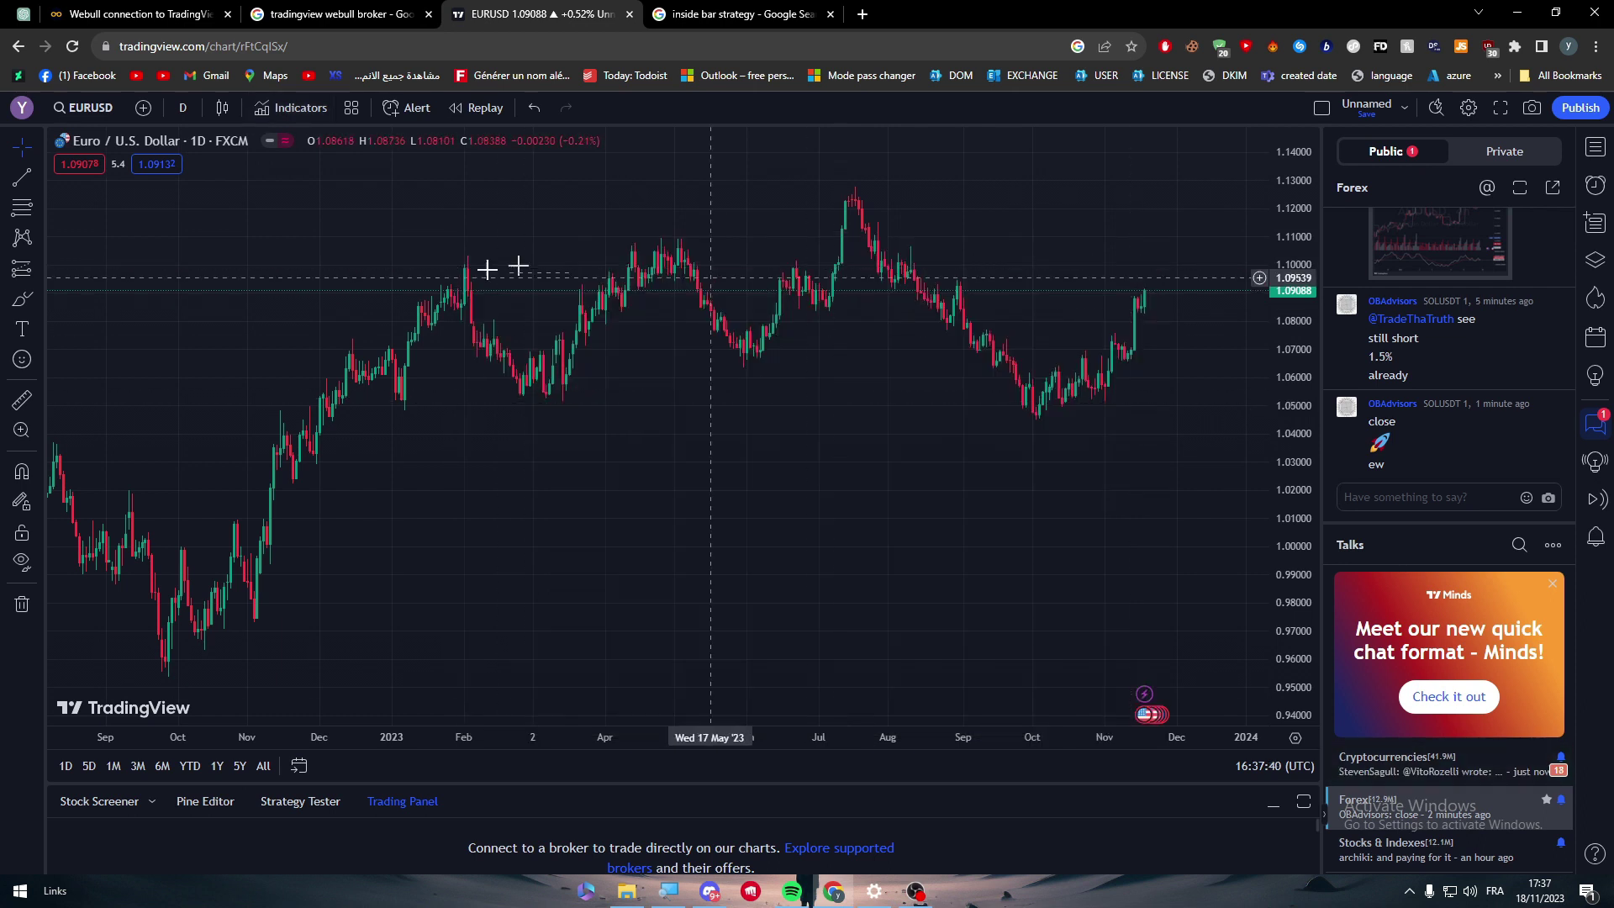
pyautogui.click(303, 109)
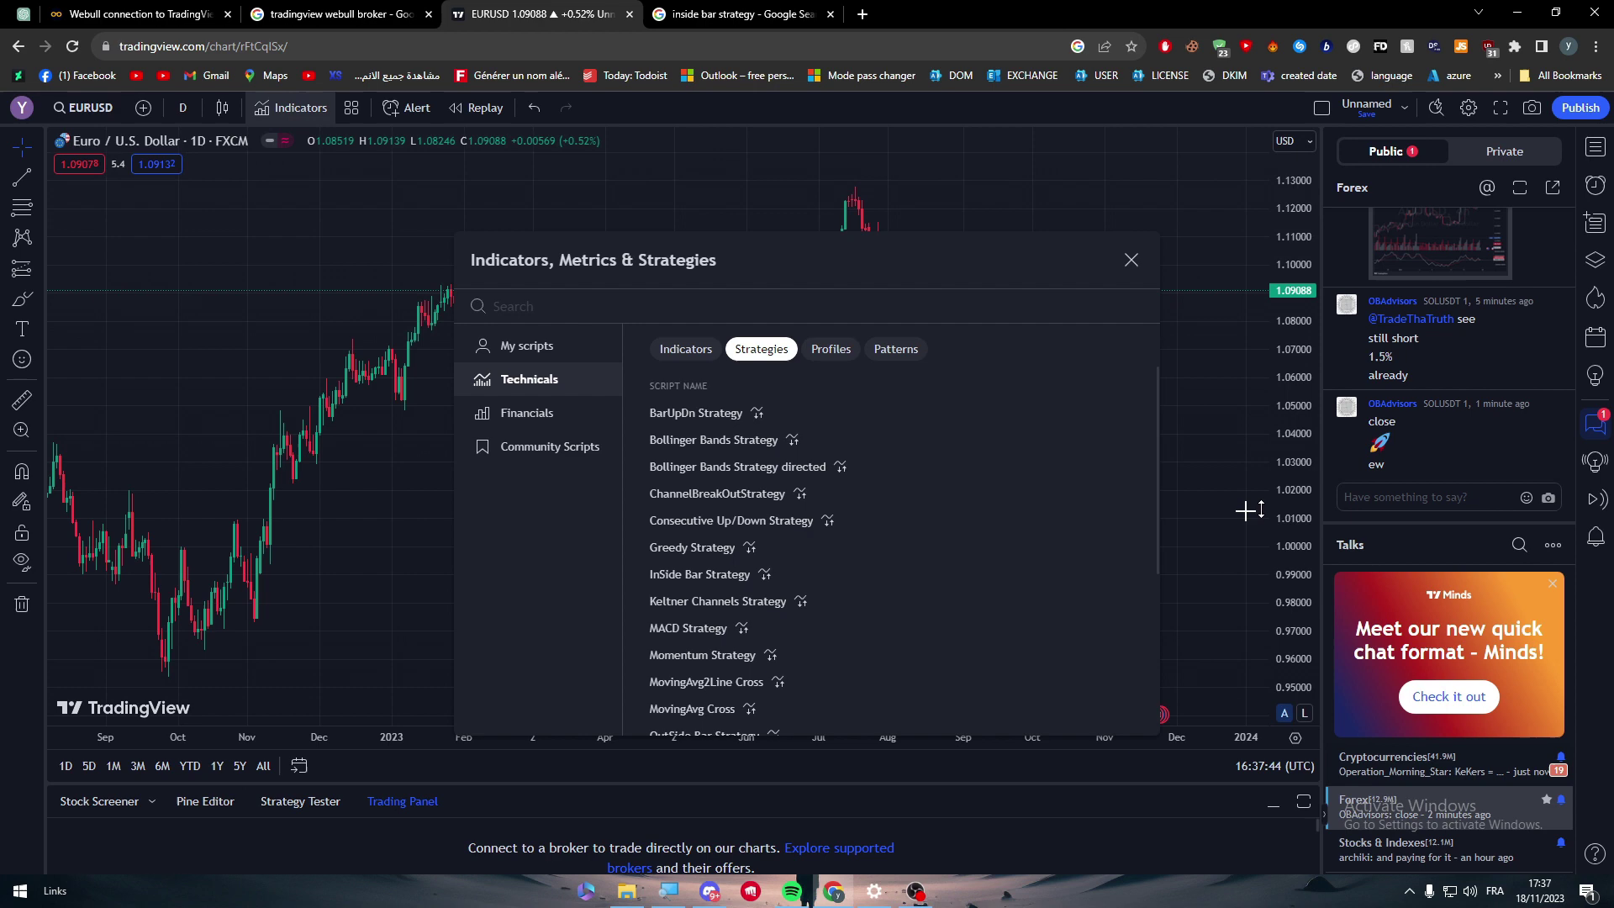
pyautogui.click(757, 575)
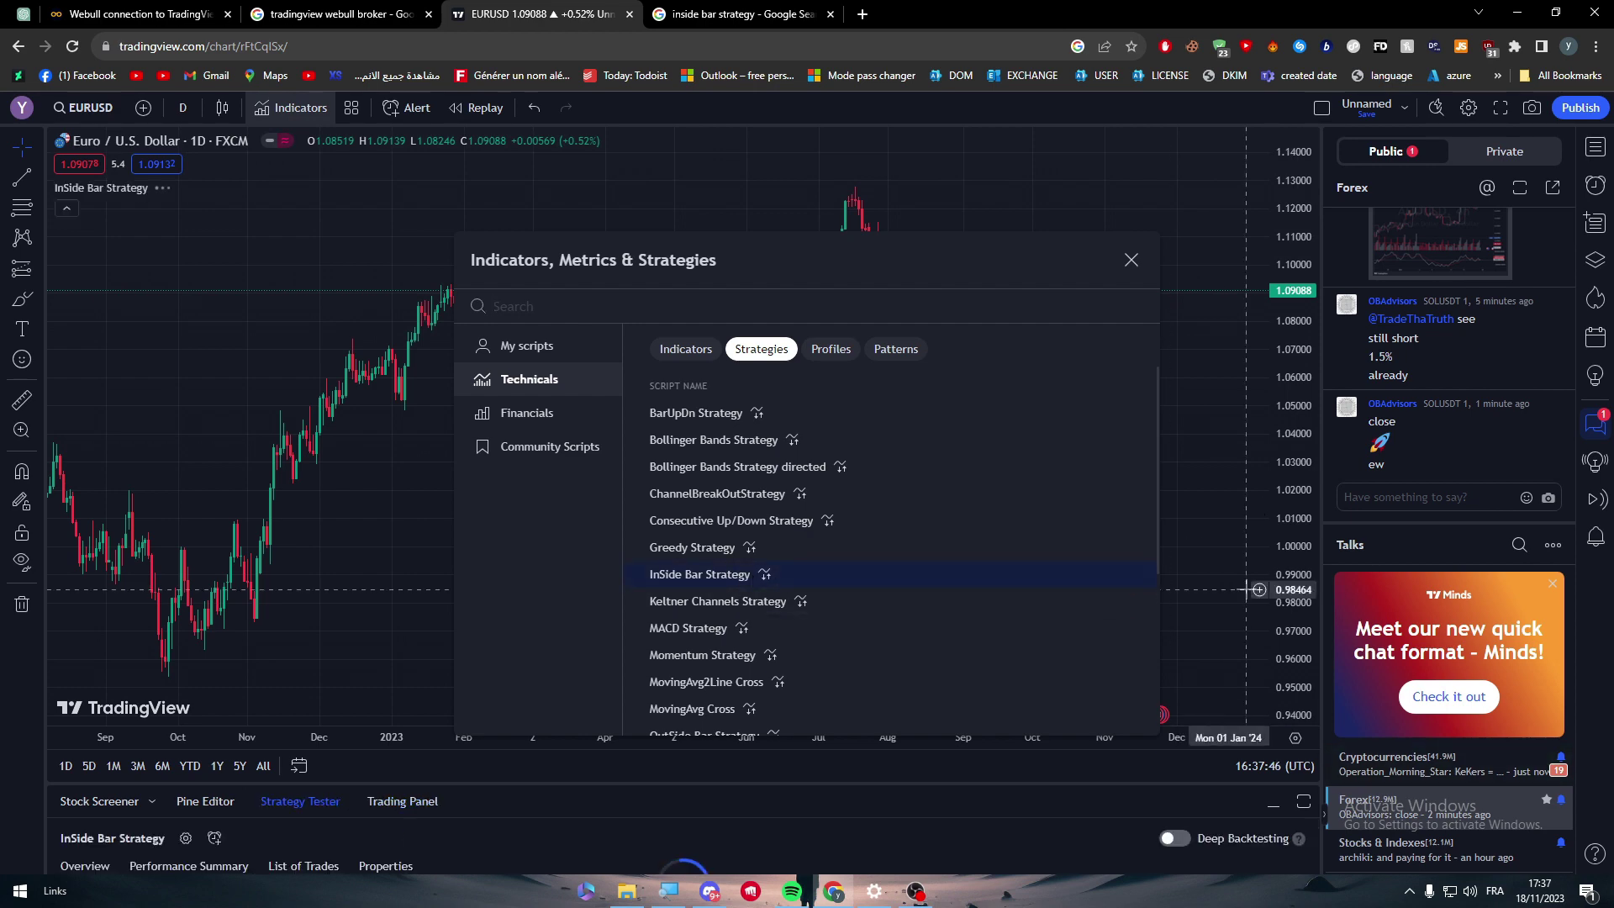
pyautogui.click(1130, 259)
# Step: Pan across the price history to review the InsBarLE long and InsBarSE short entries
pyautogui.moveTo(530, 385); pyautogui.dragTo(930, 454)
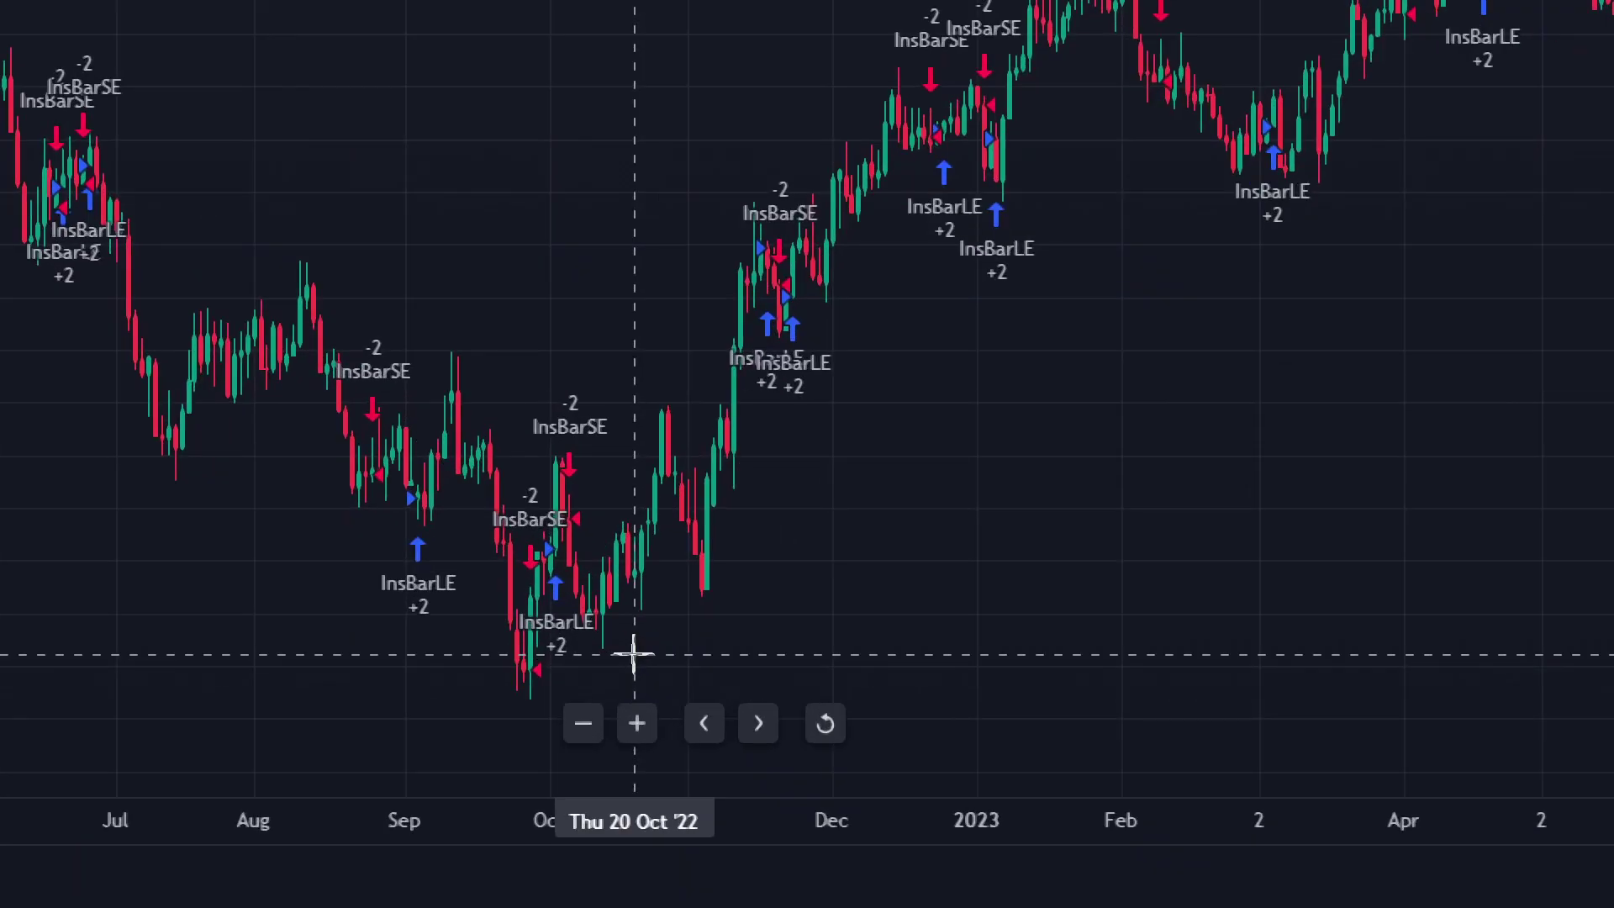
pyautogui.moveTo(771, 431); pyautogui.dragTo(635, 552)
pyautogui.moveTo(645, 446); pyautogui.dragTo(811, 317)
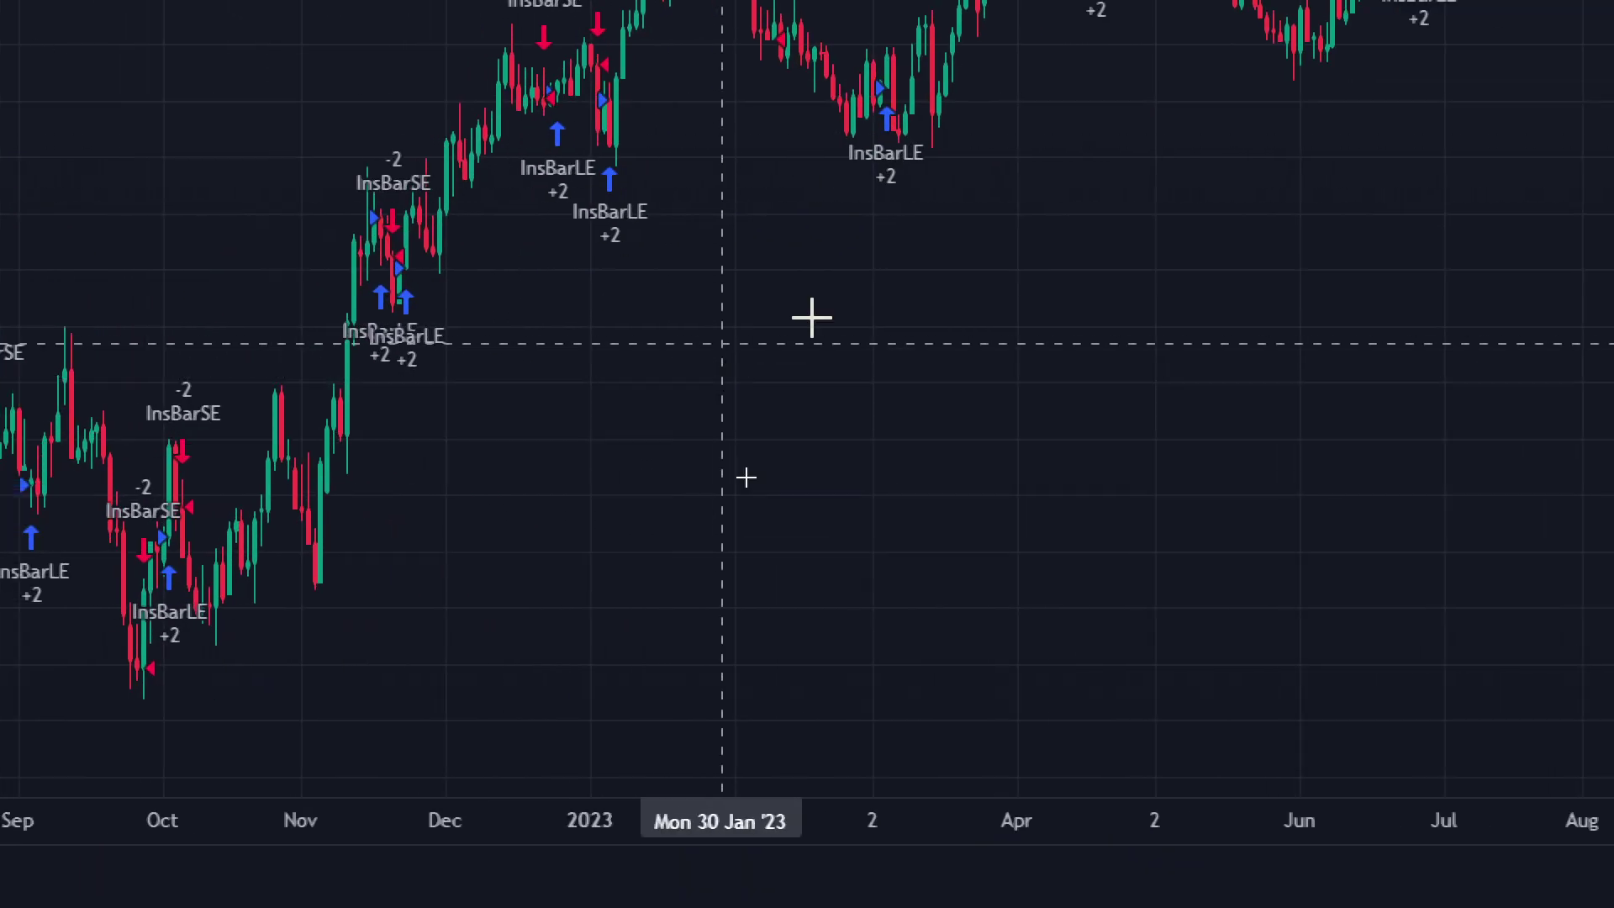
pyautogui.moveTo(911, 159); pyautogui.dragTo(927, 114)
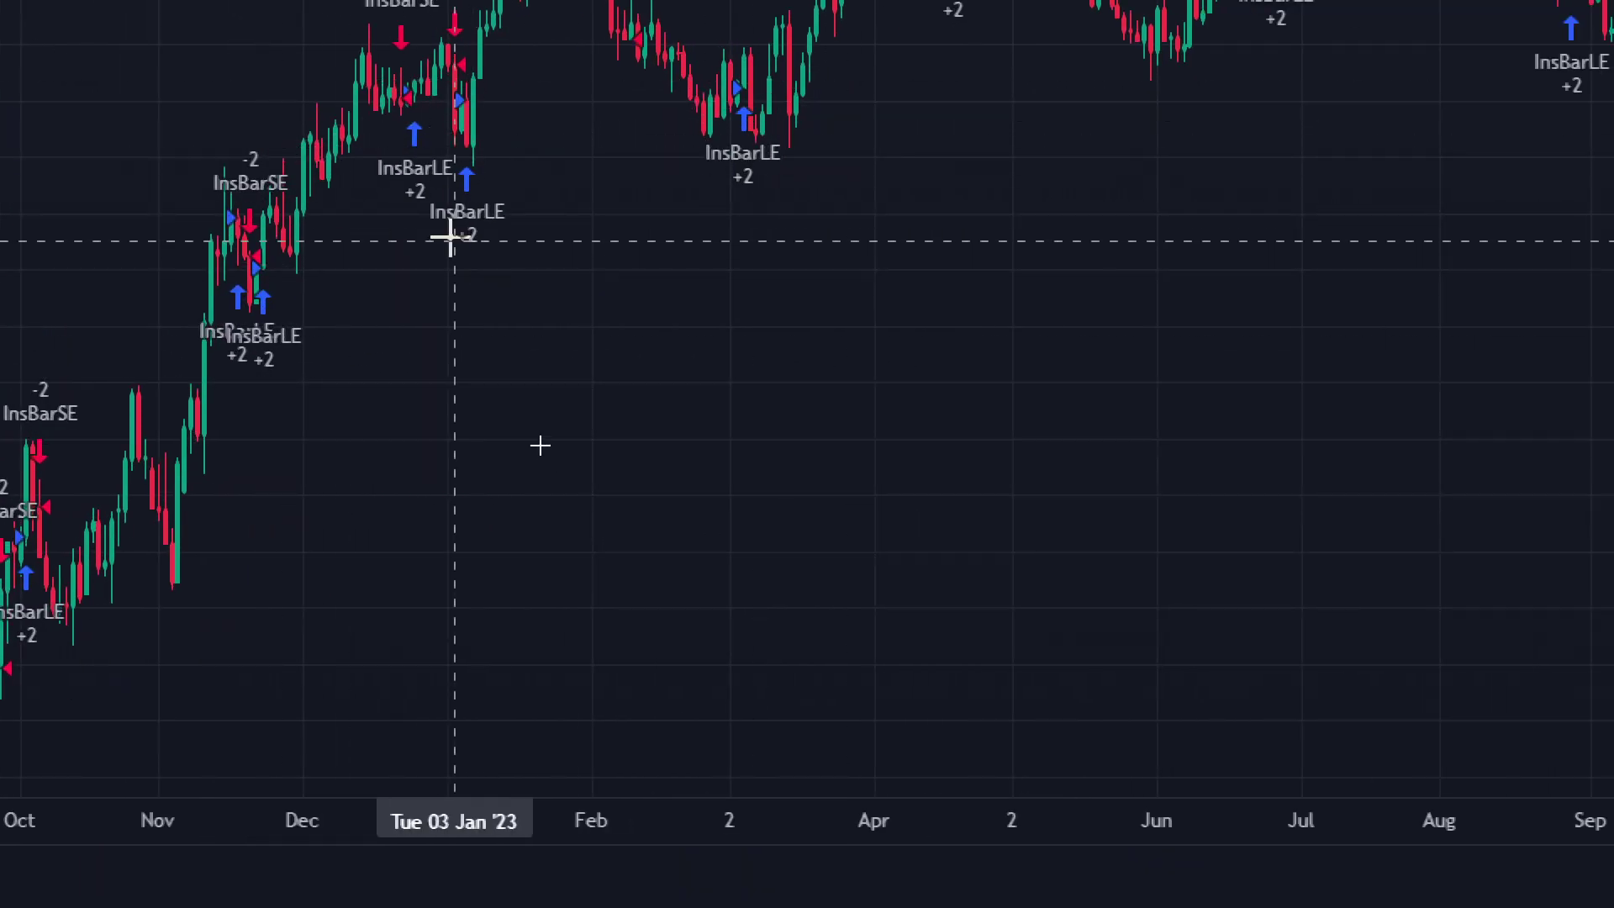
pyautogui.moveTo(1525, 76); pyautogui.dragTo(672, 147)
pyautogui.moveTo(1495, 112); pyautogui.dragTo(1223, 402)
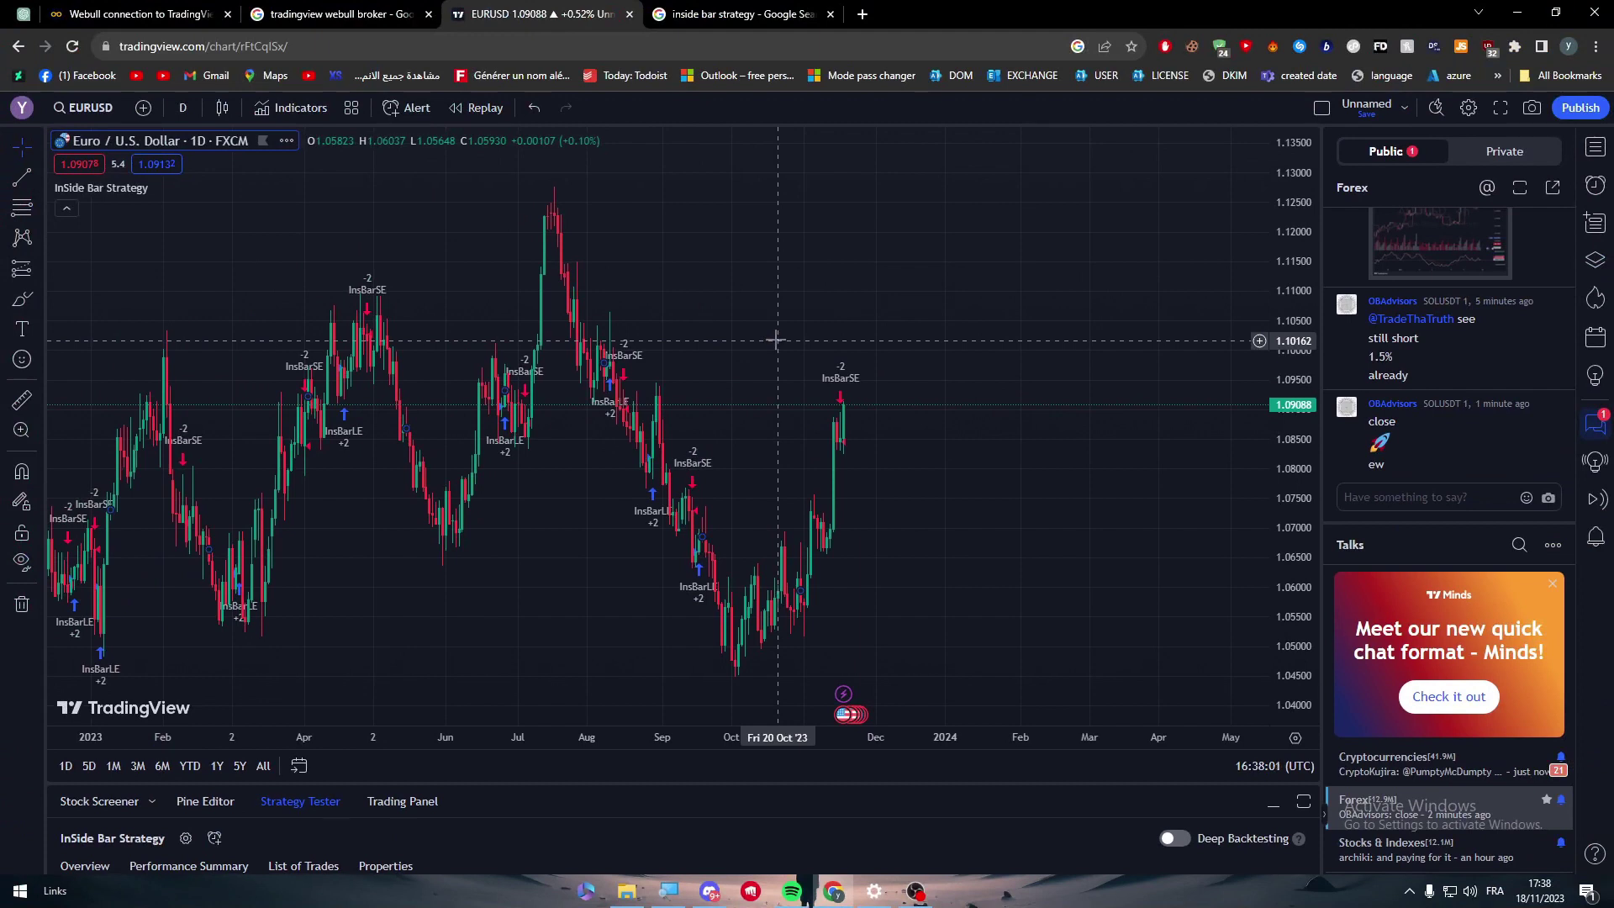
# Step: Add the BarUpDn Strategy to the EUR/USD chart and return to the chart
pyautogui.click(302, 111)
pyautogui.click(708, 413)
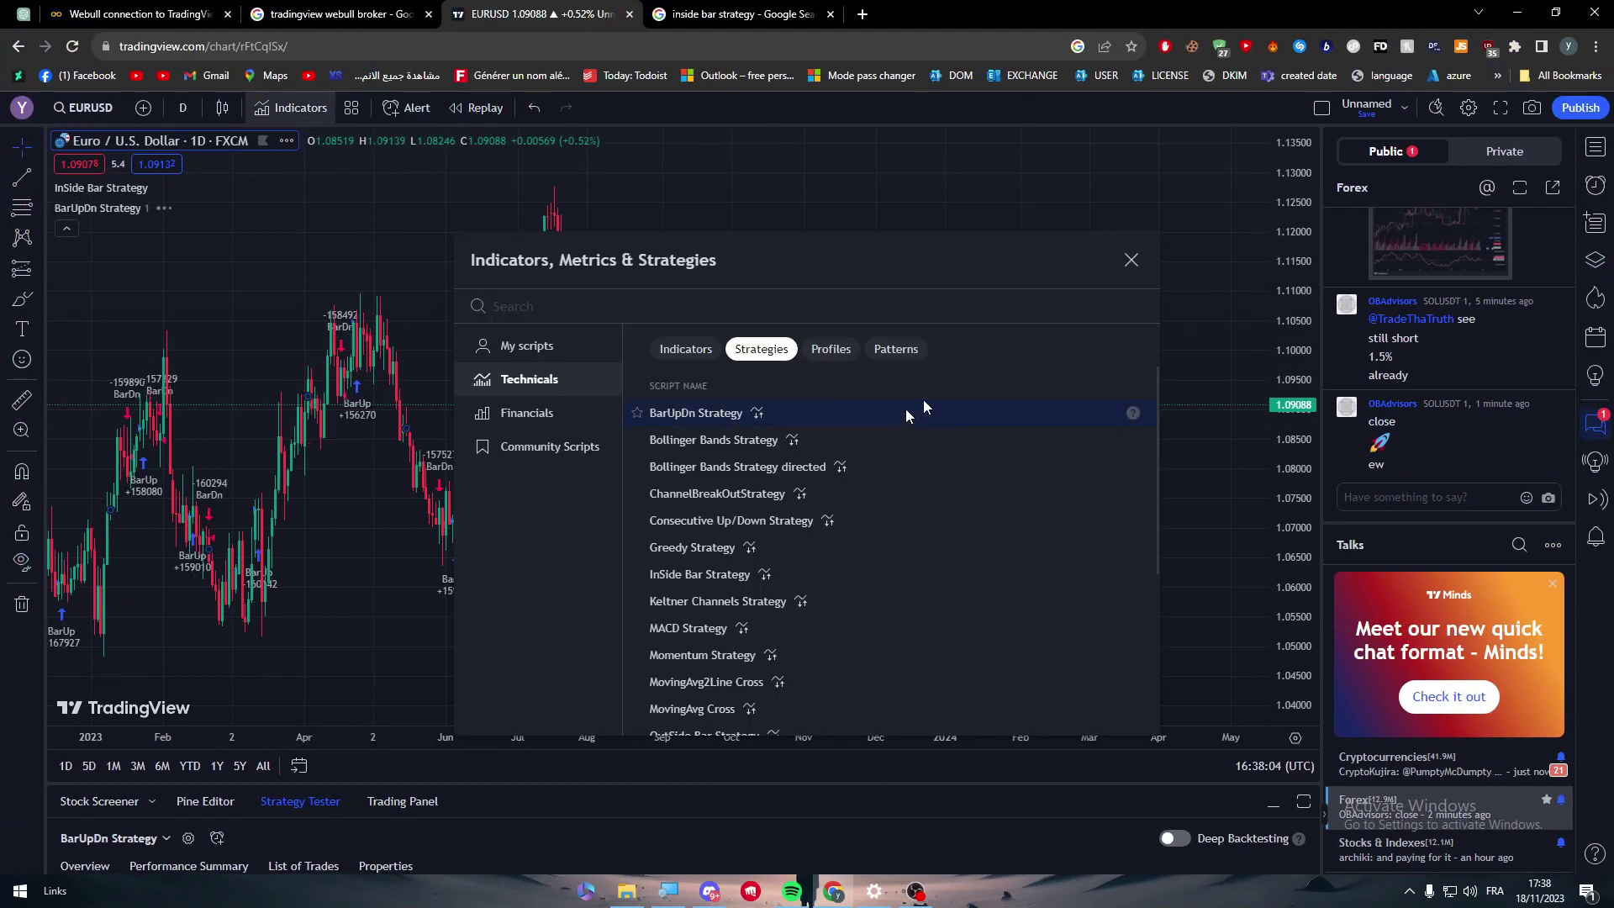
pyautogui.click(1131, 261)
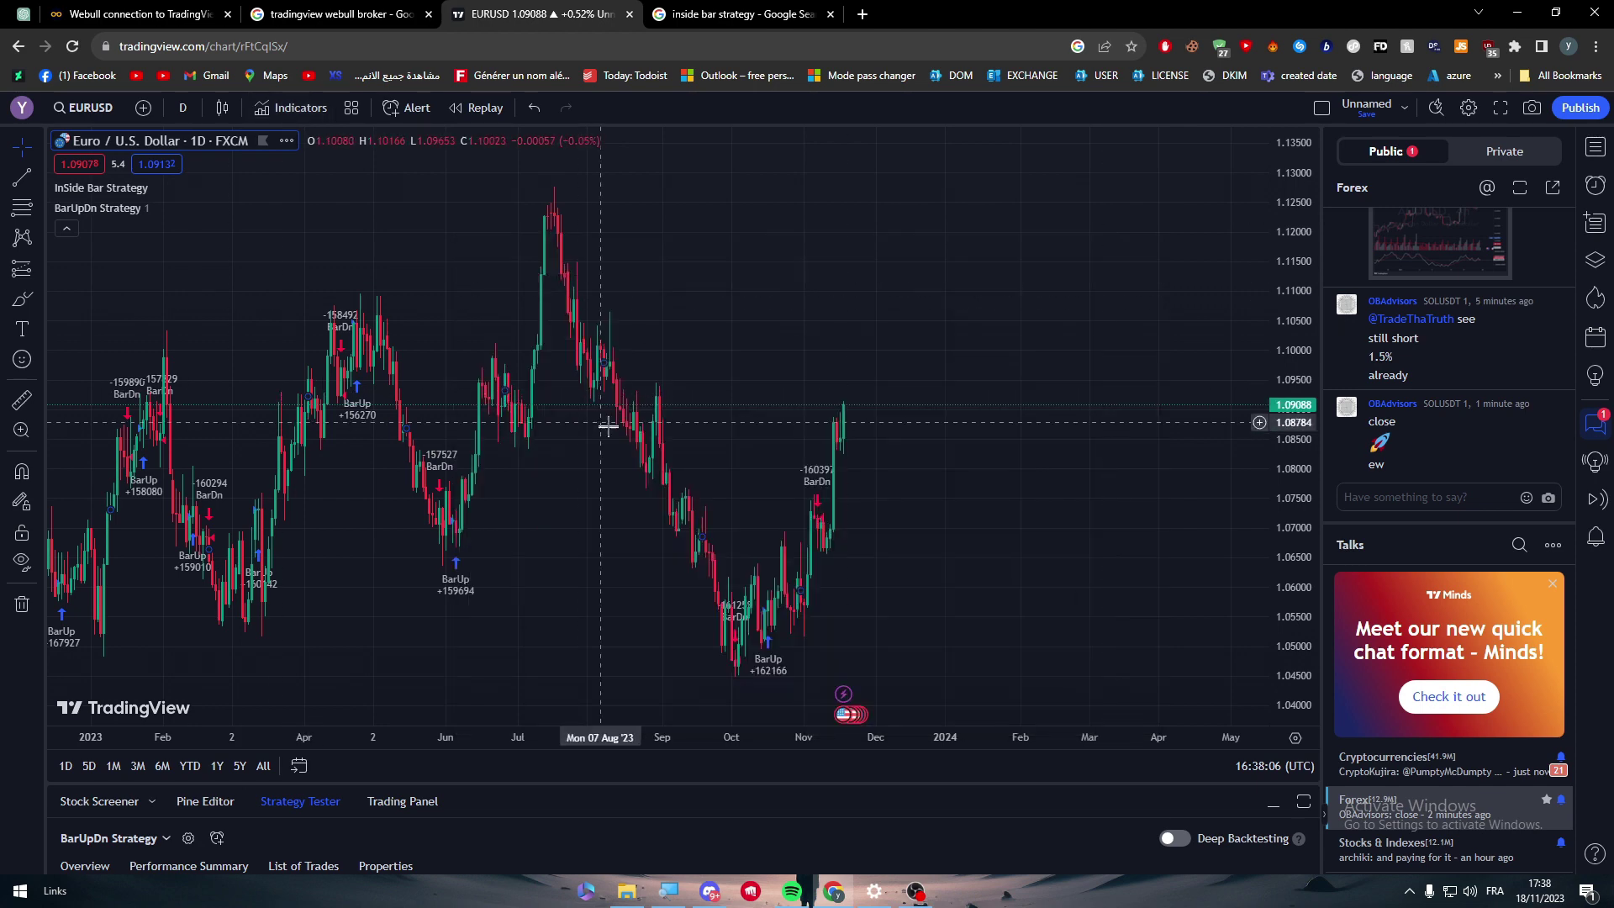
# Step: Try the Fixed Range Volume Profile, All Chart Patterns and Head And Shoulders scripts, dismissing each upgrade offer
pyautogui.click(321, 113)
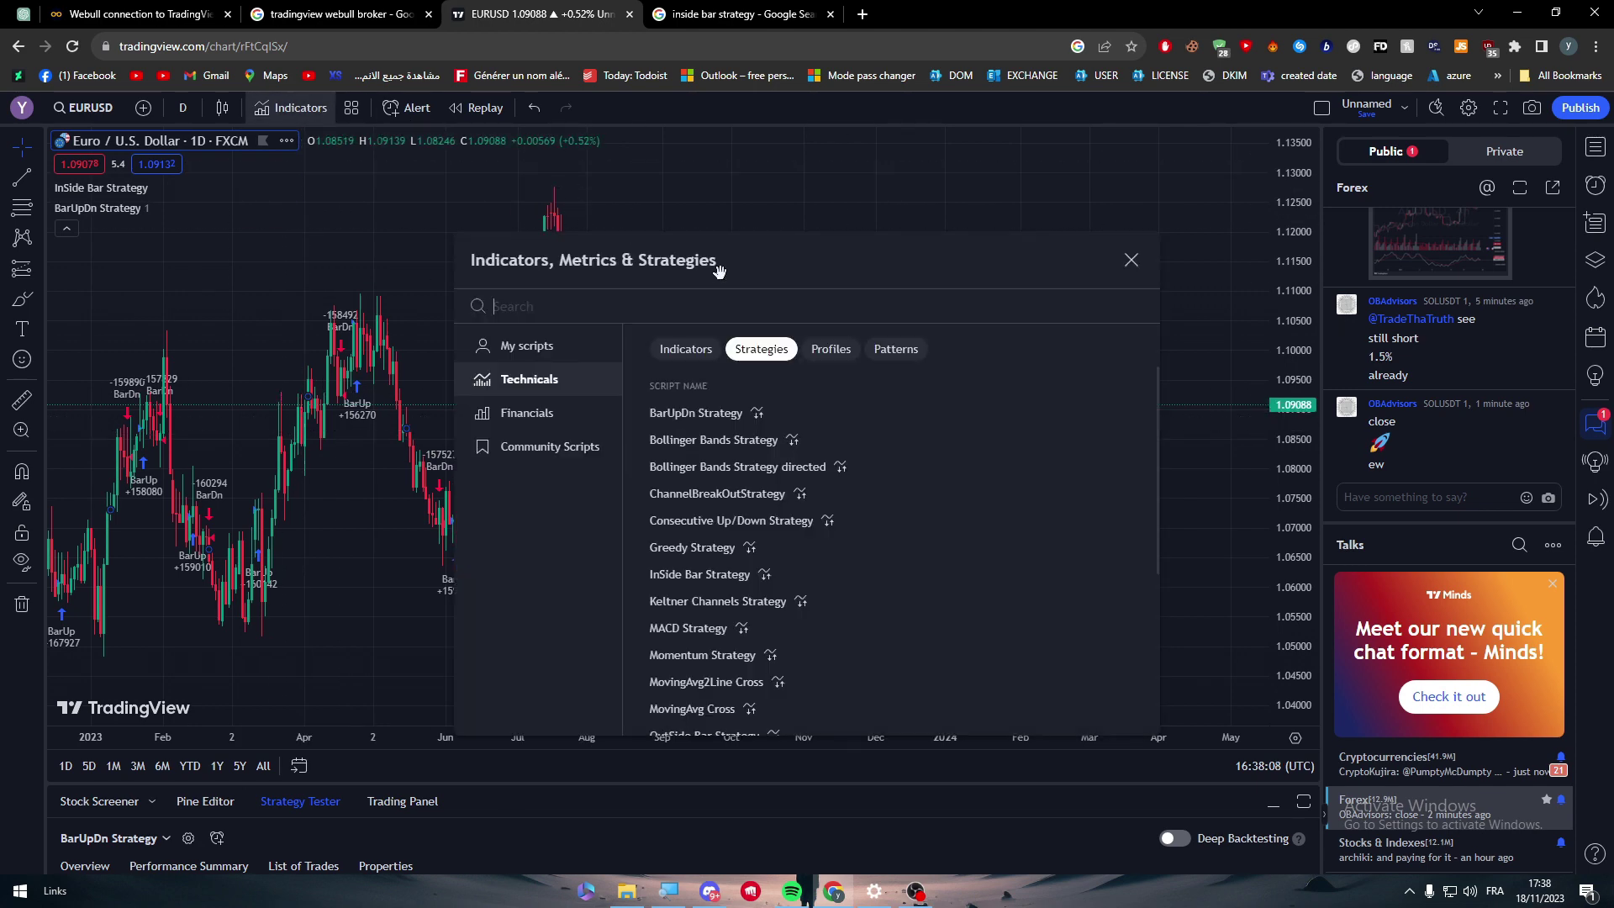
pyautogui.click(828, 350)
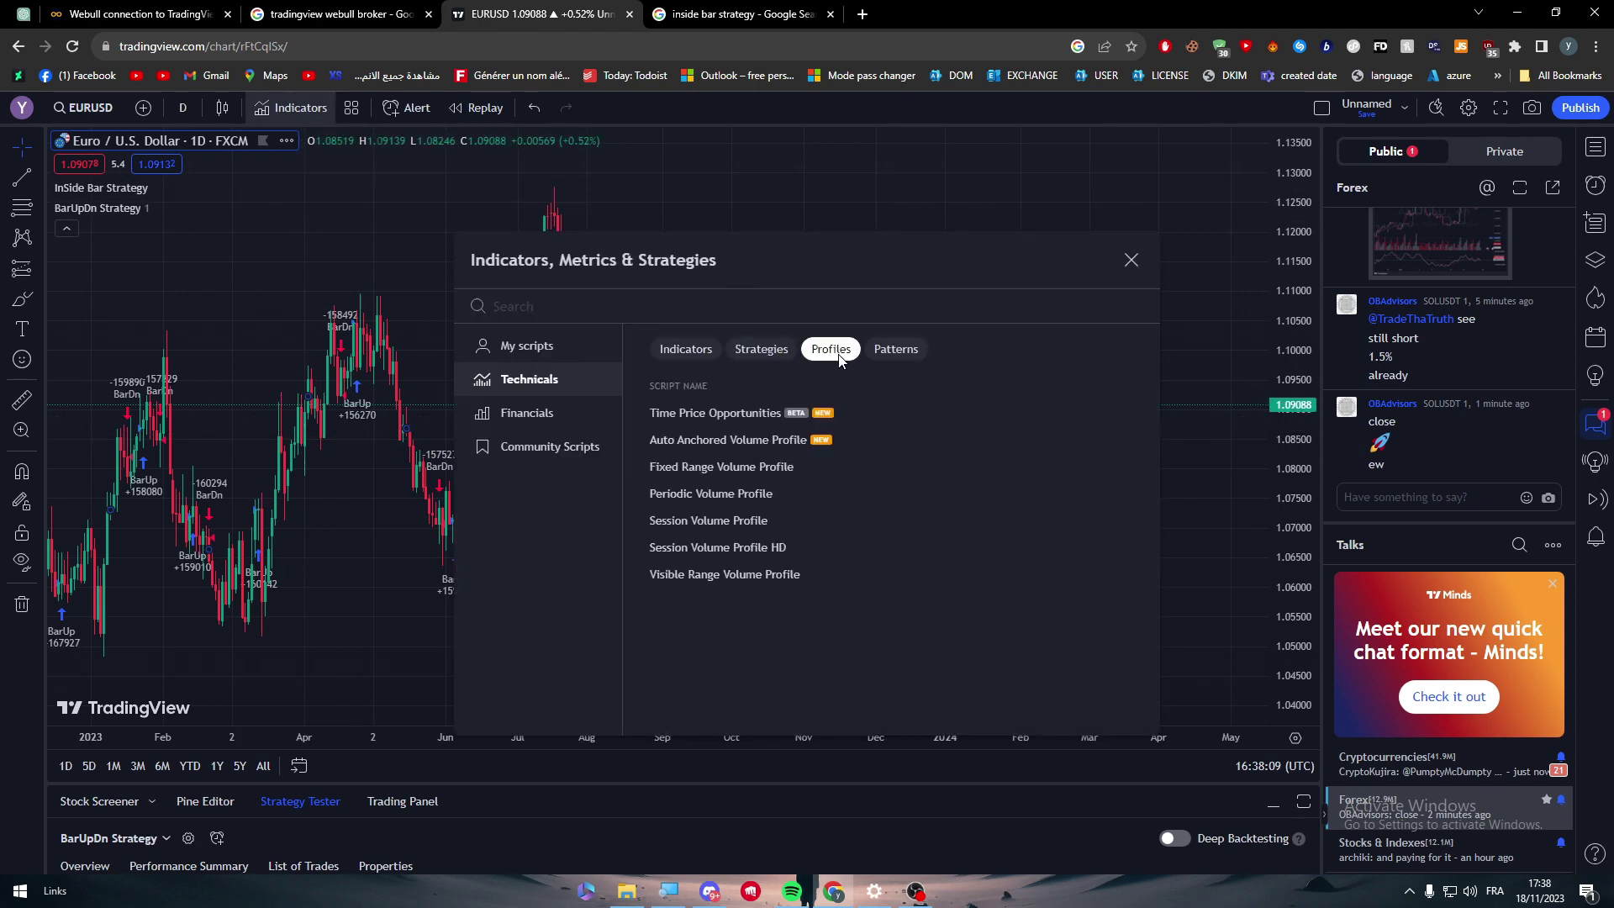
pyautogui.click(740, 475)
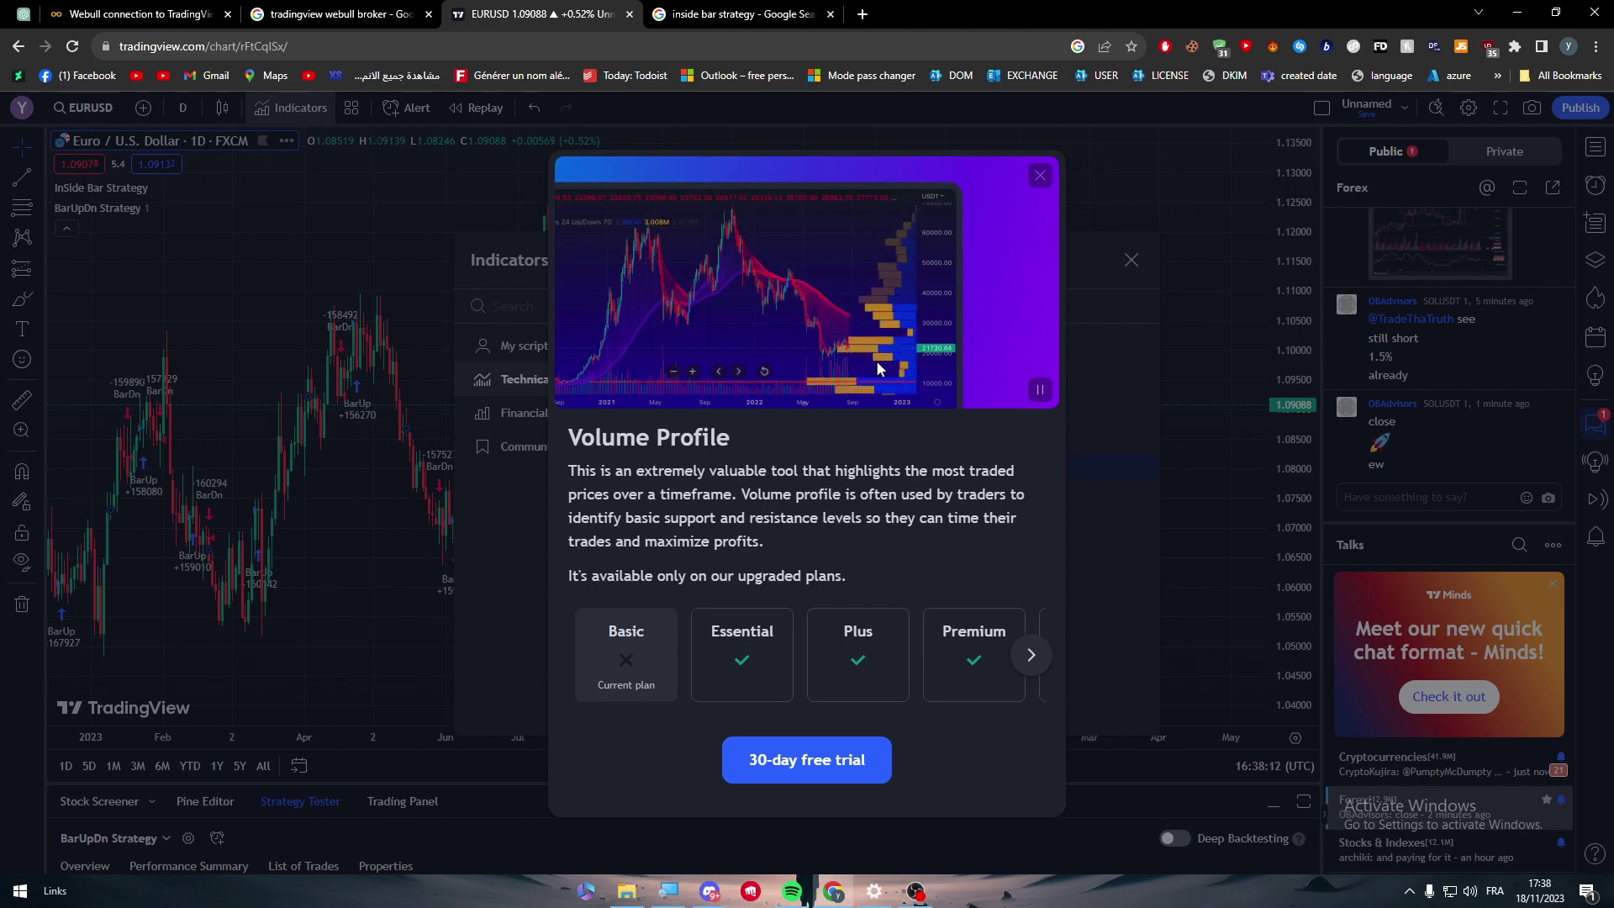
pyautogui.click(1040, 175)
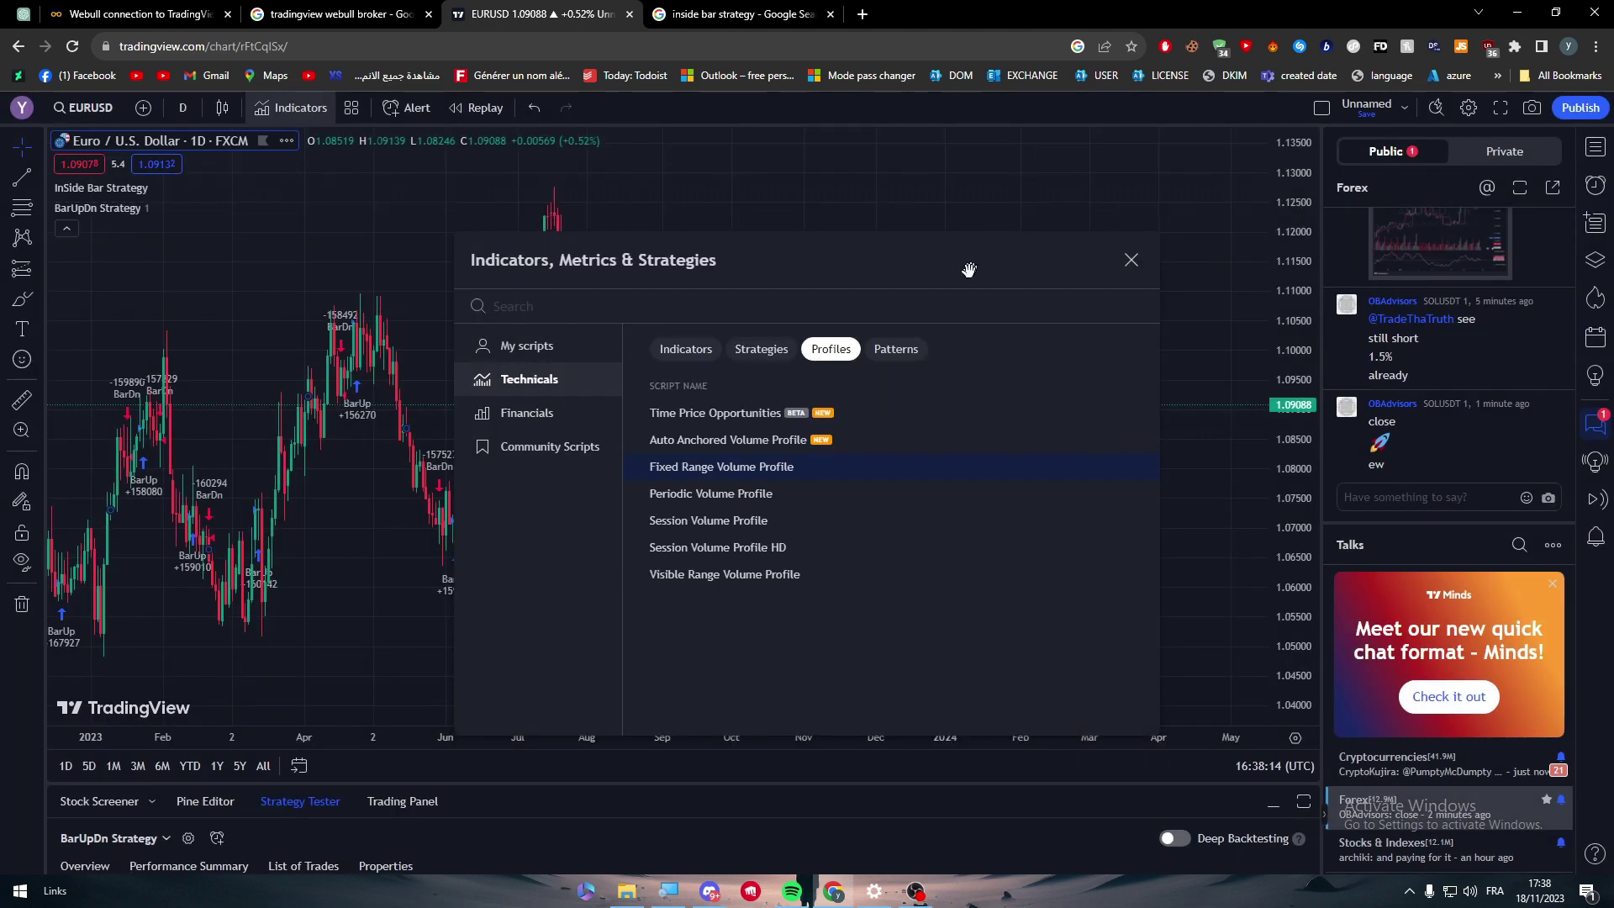
pyautogui.click(886, 353)
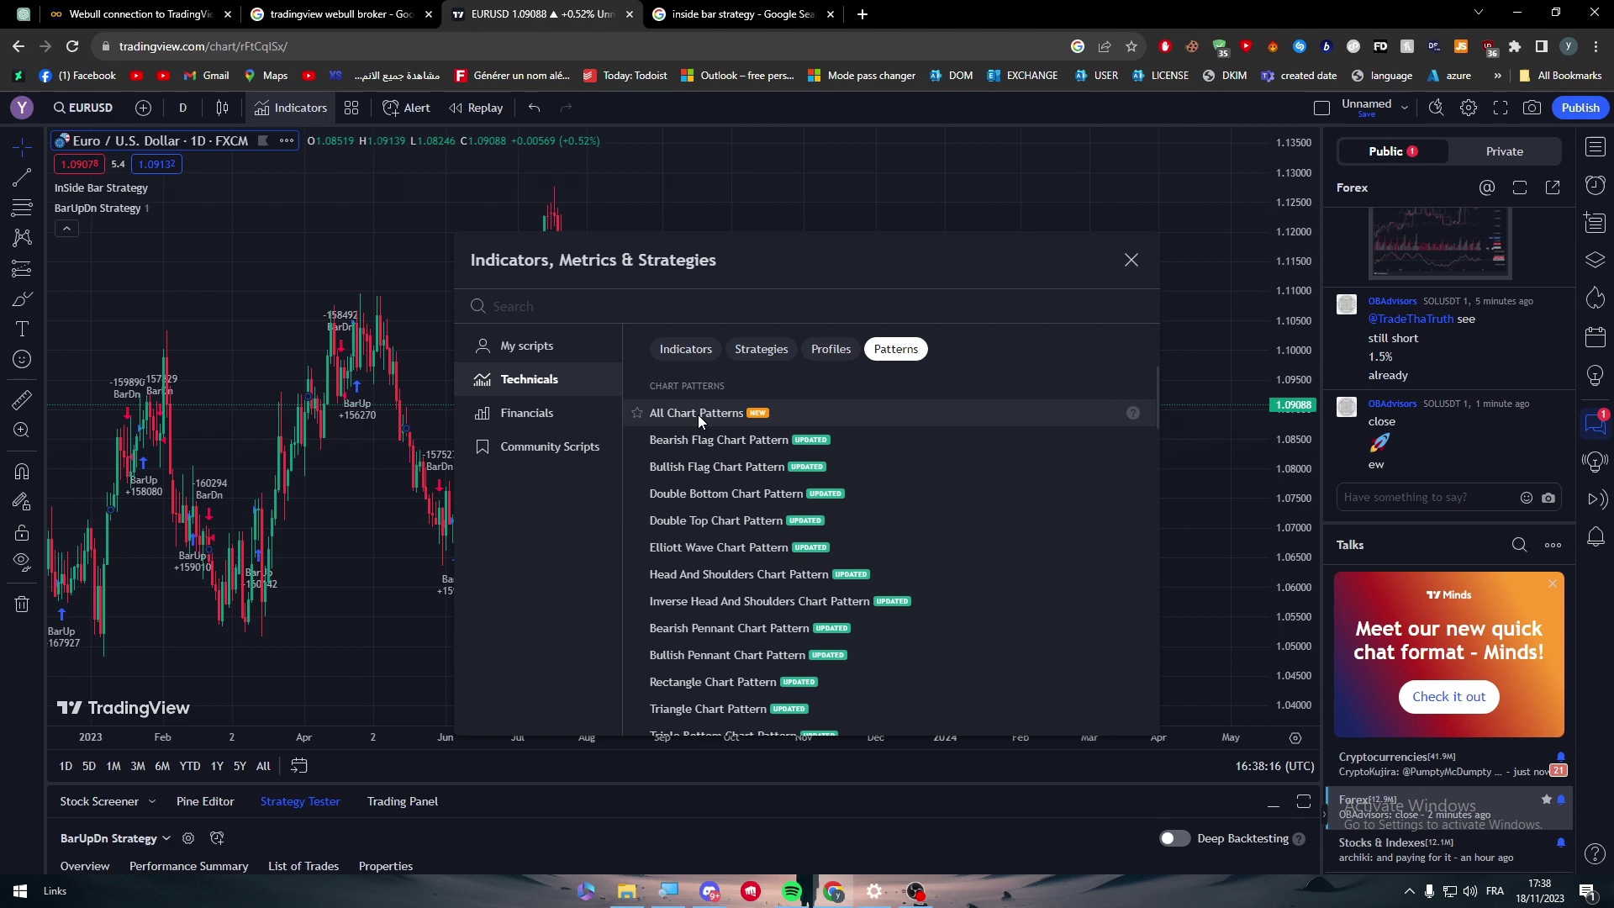
pyautogui.click(803, 406)
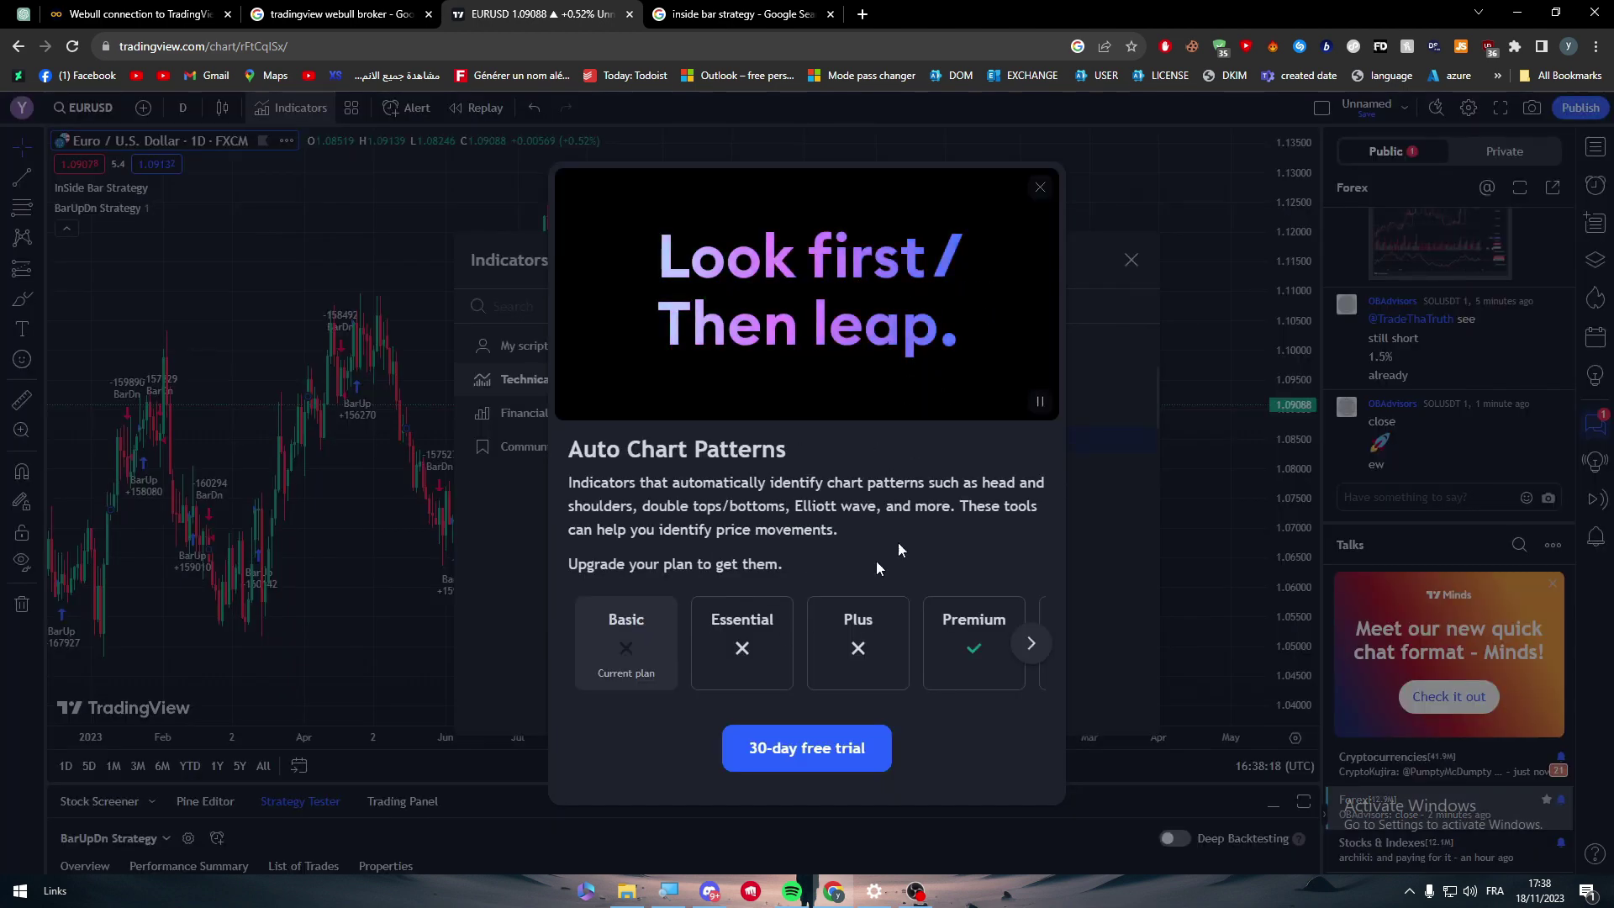
pyautogui.click(1040, 187)
pyautogui.click(761, 567)
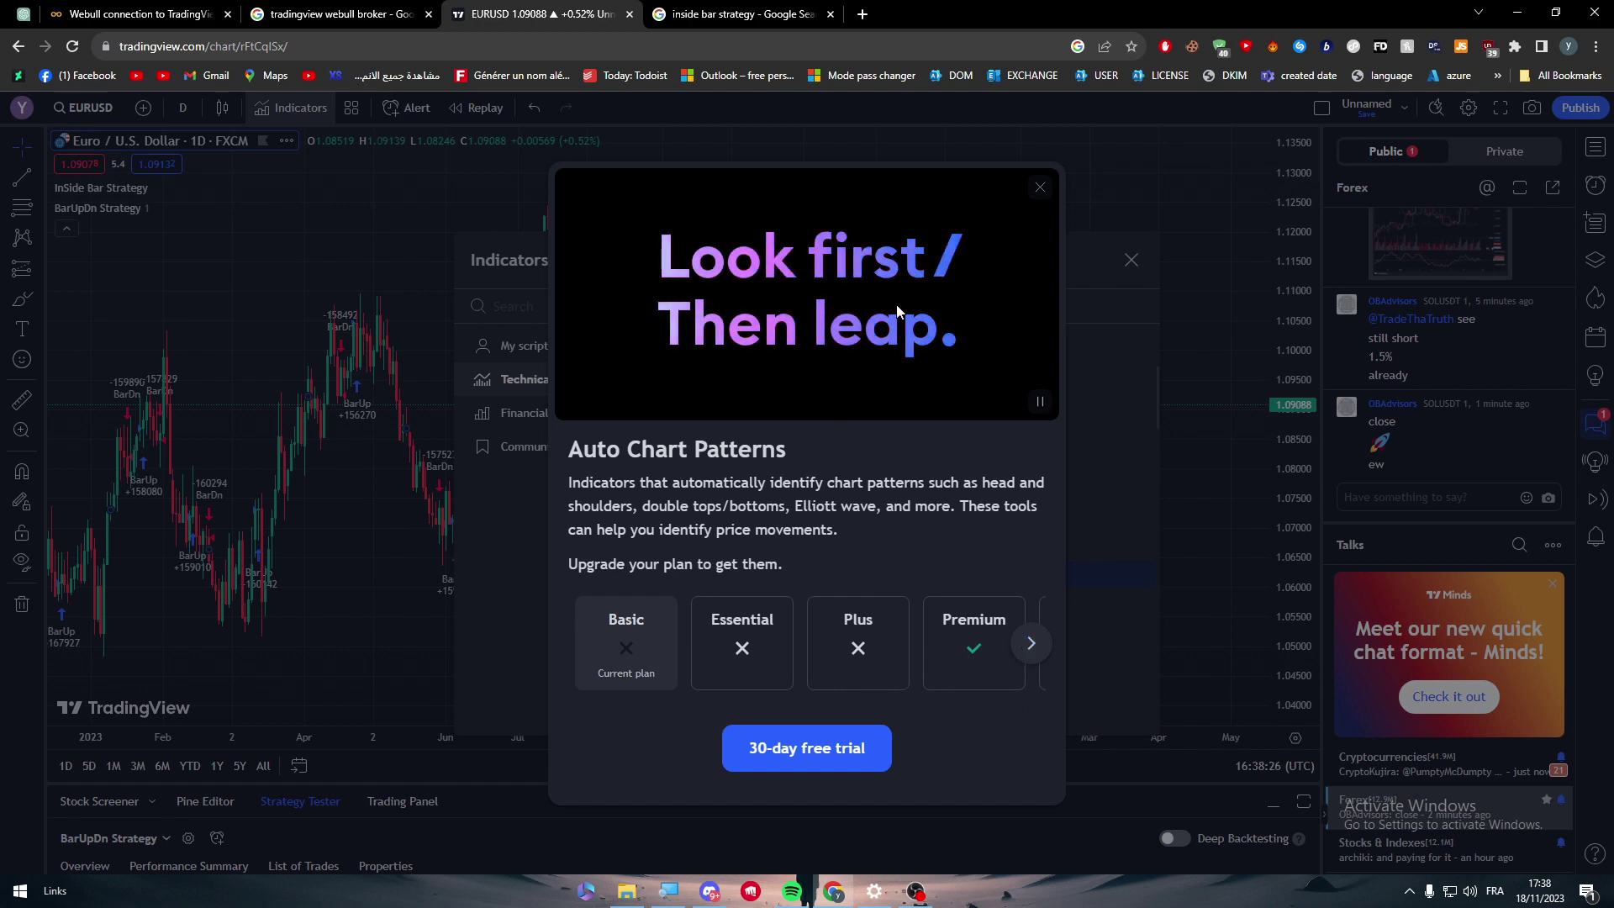
pyautogui.click(1041, 190)
# Step: Try adding the Aroon indicator and dismiss the indicator-limit upgrade offer
pyautogui.click(822, 351)
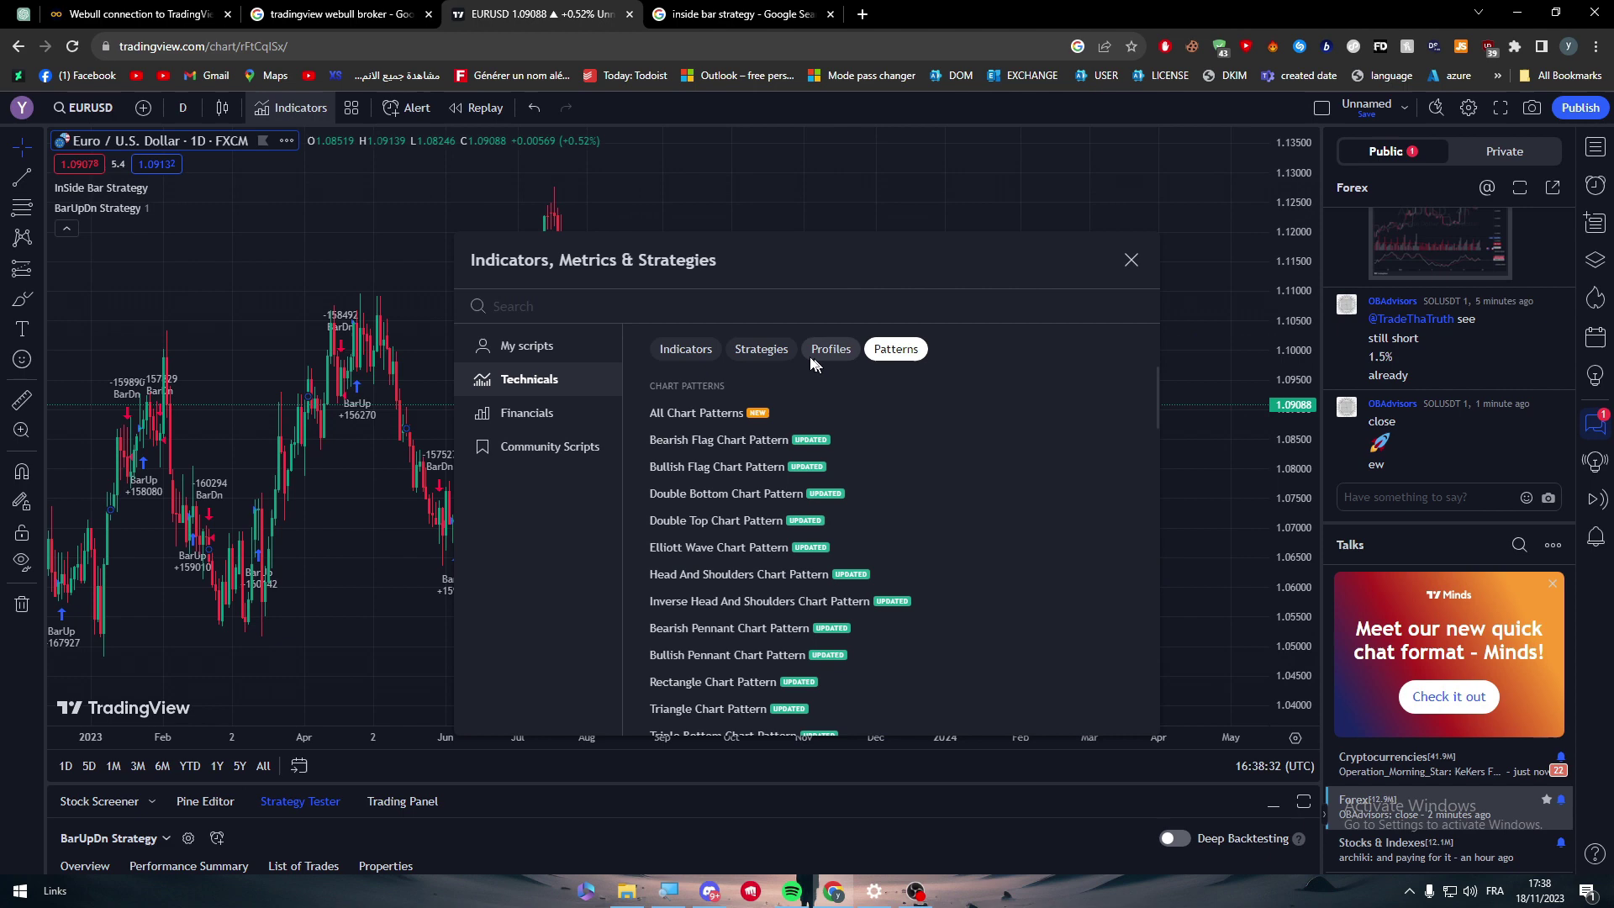
pyautogui.click(759, 353)
pyautogui.click(709, 357)
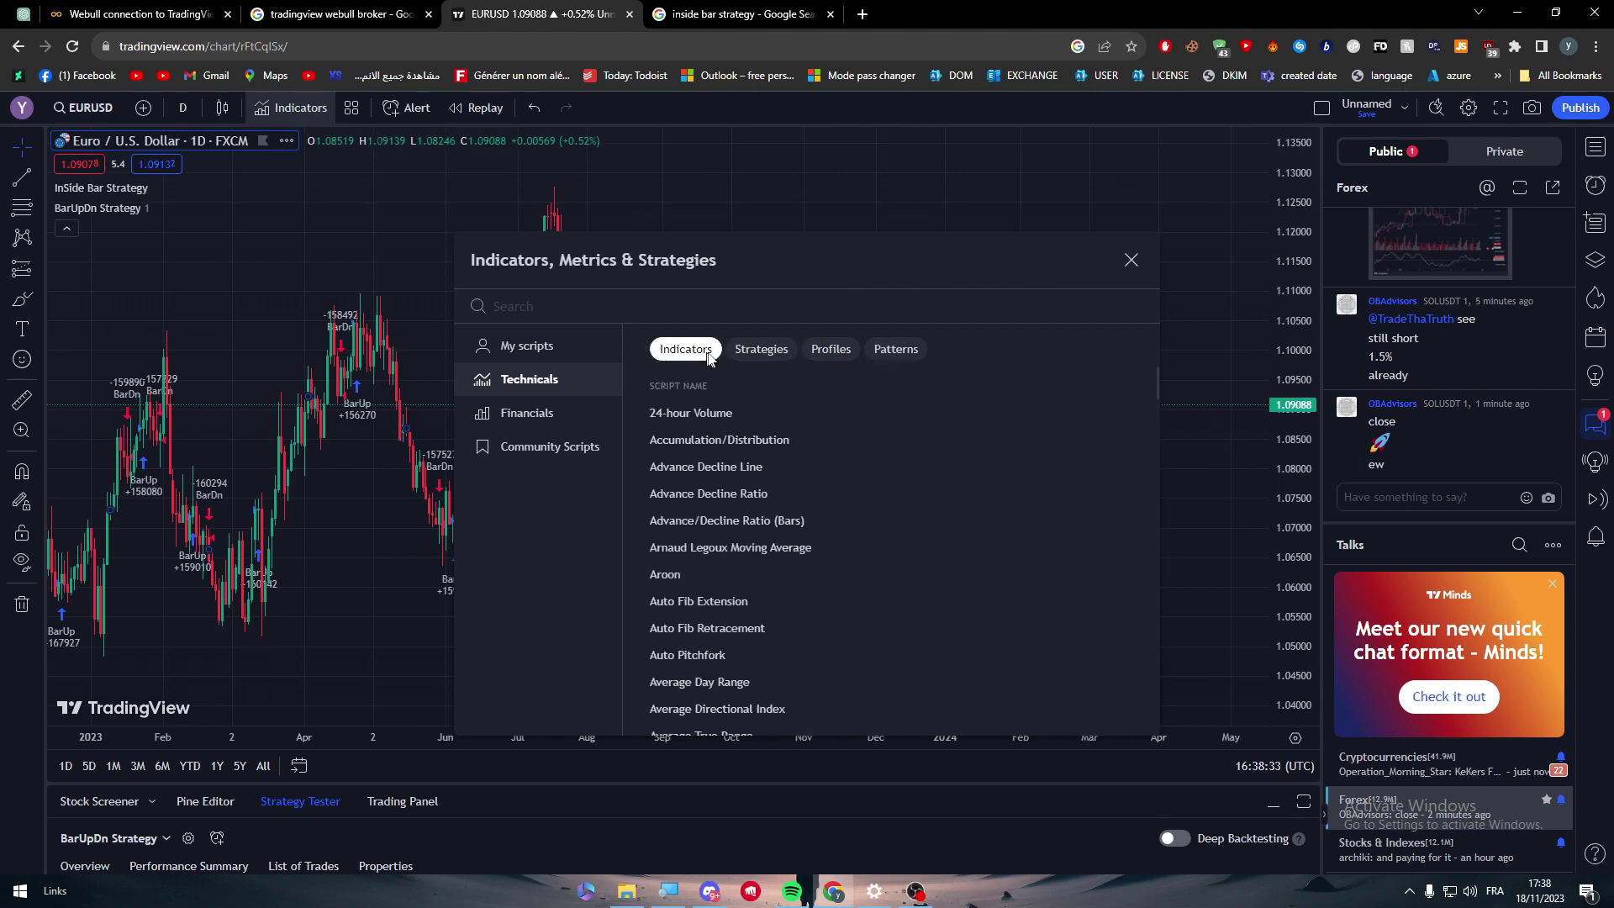
pyautogui.click(728, 569)
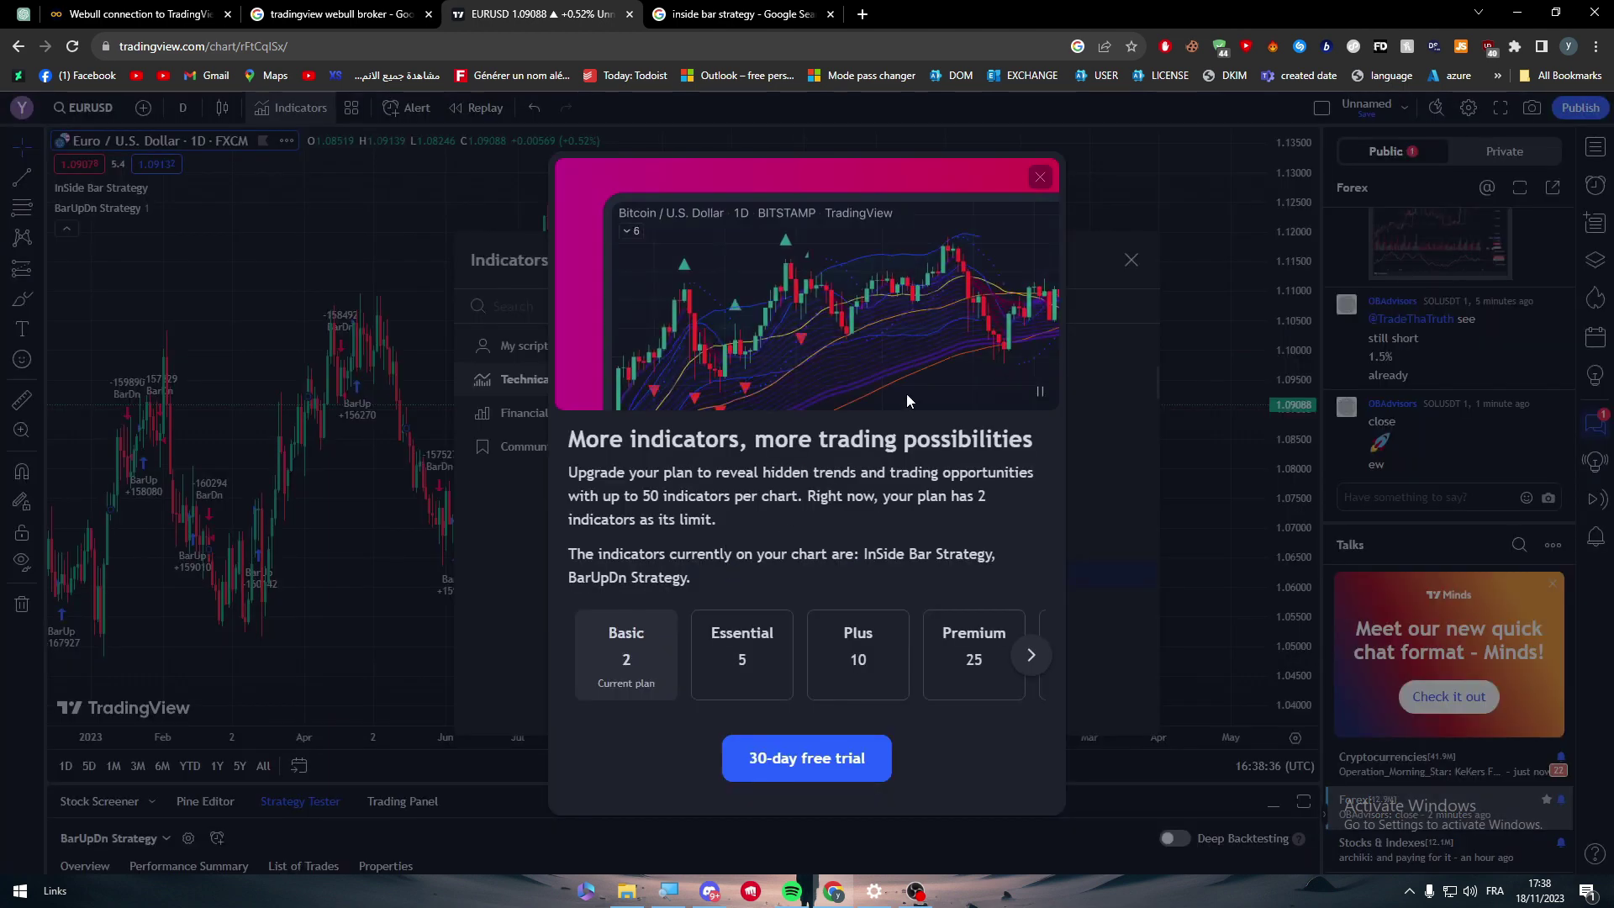
pyautogui.click(1039, 181)
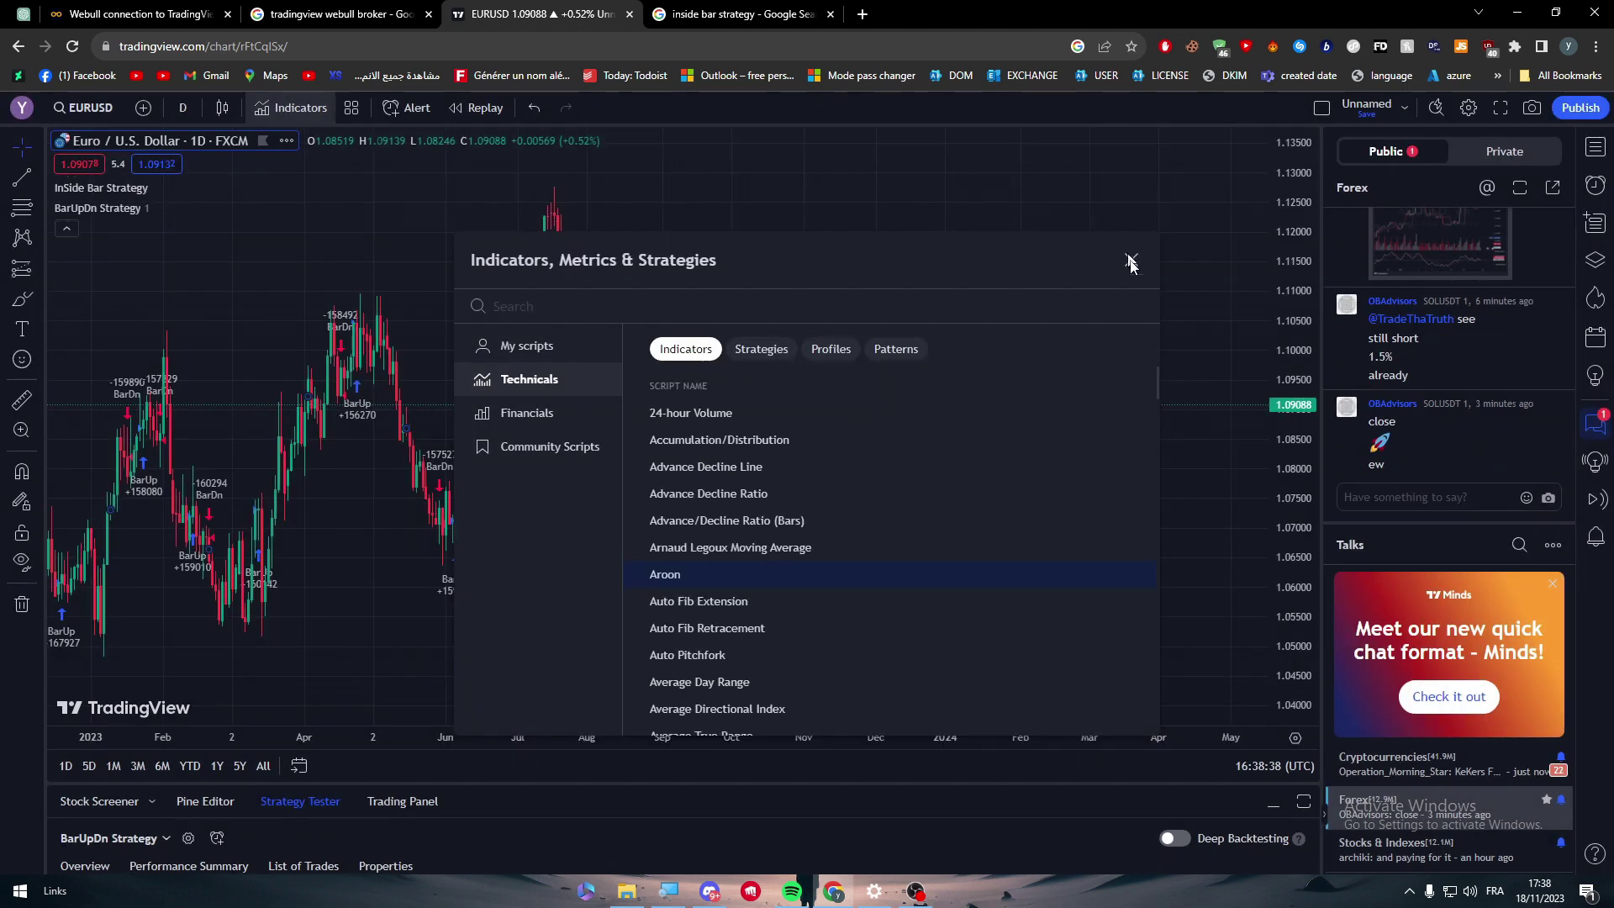
# Step: Draw a Fib retracement from the early-2023 1.12481 high to the 0.98206 low
pyautogui.click(1131, 259)
pyautogui.hscroll(-5, 991, 295)
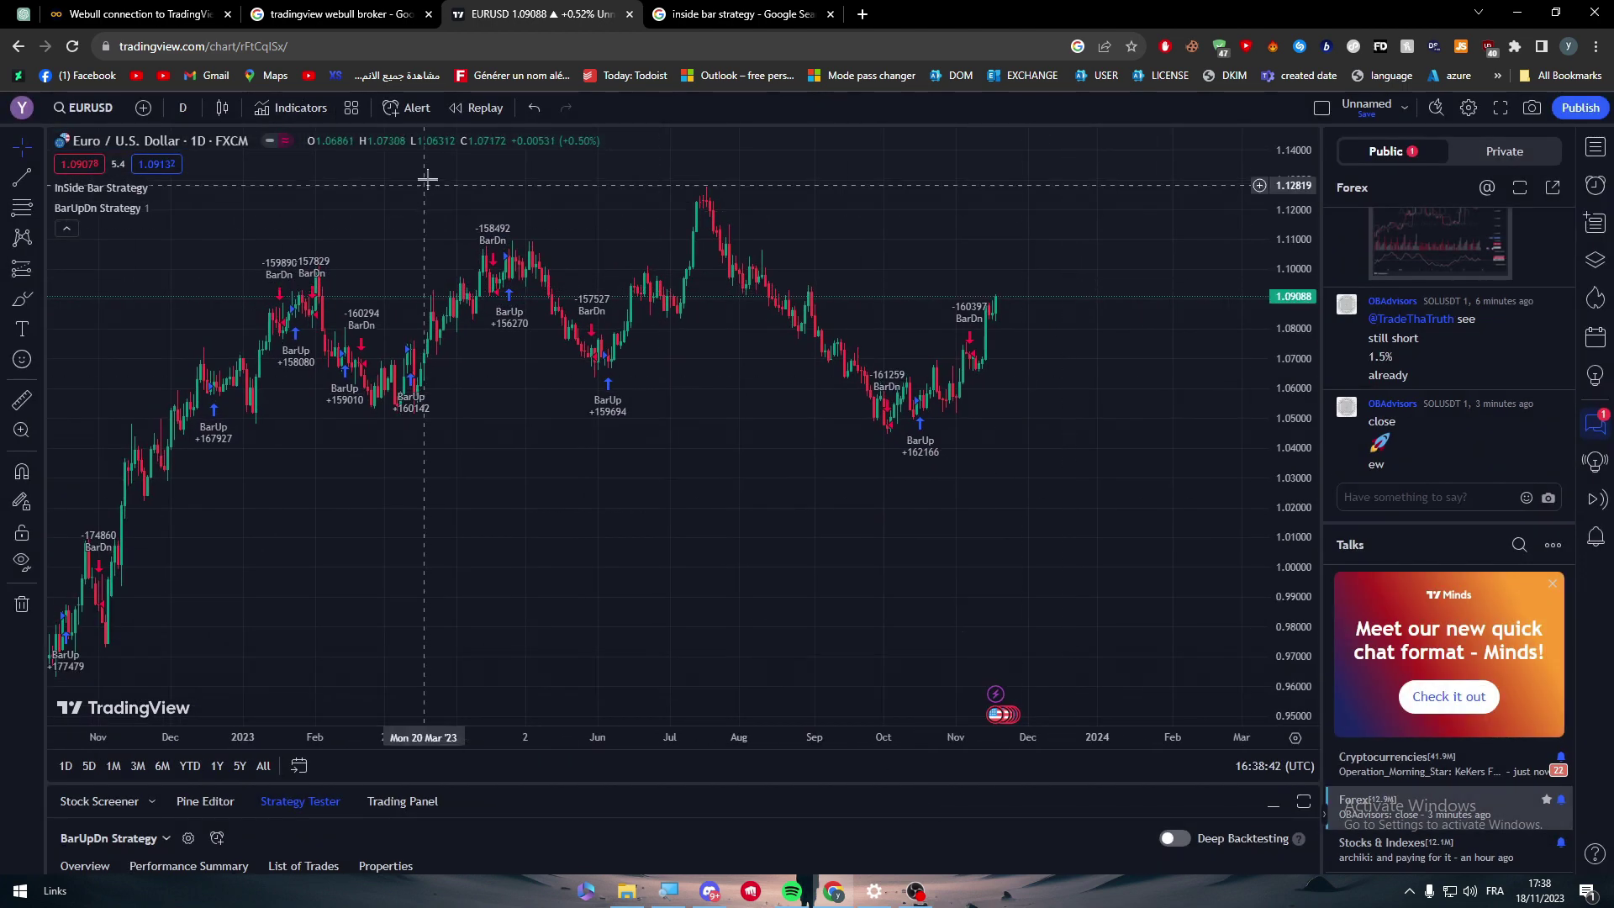
pyautogui.click(24, 208)
pyautogui.click(283, 195)
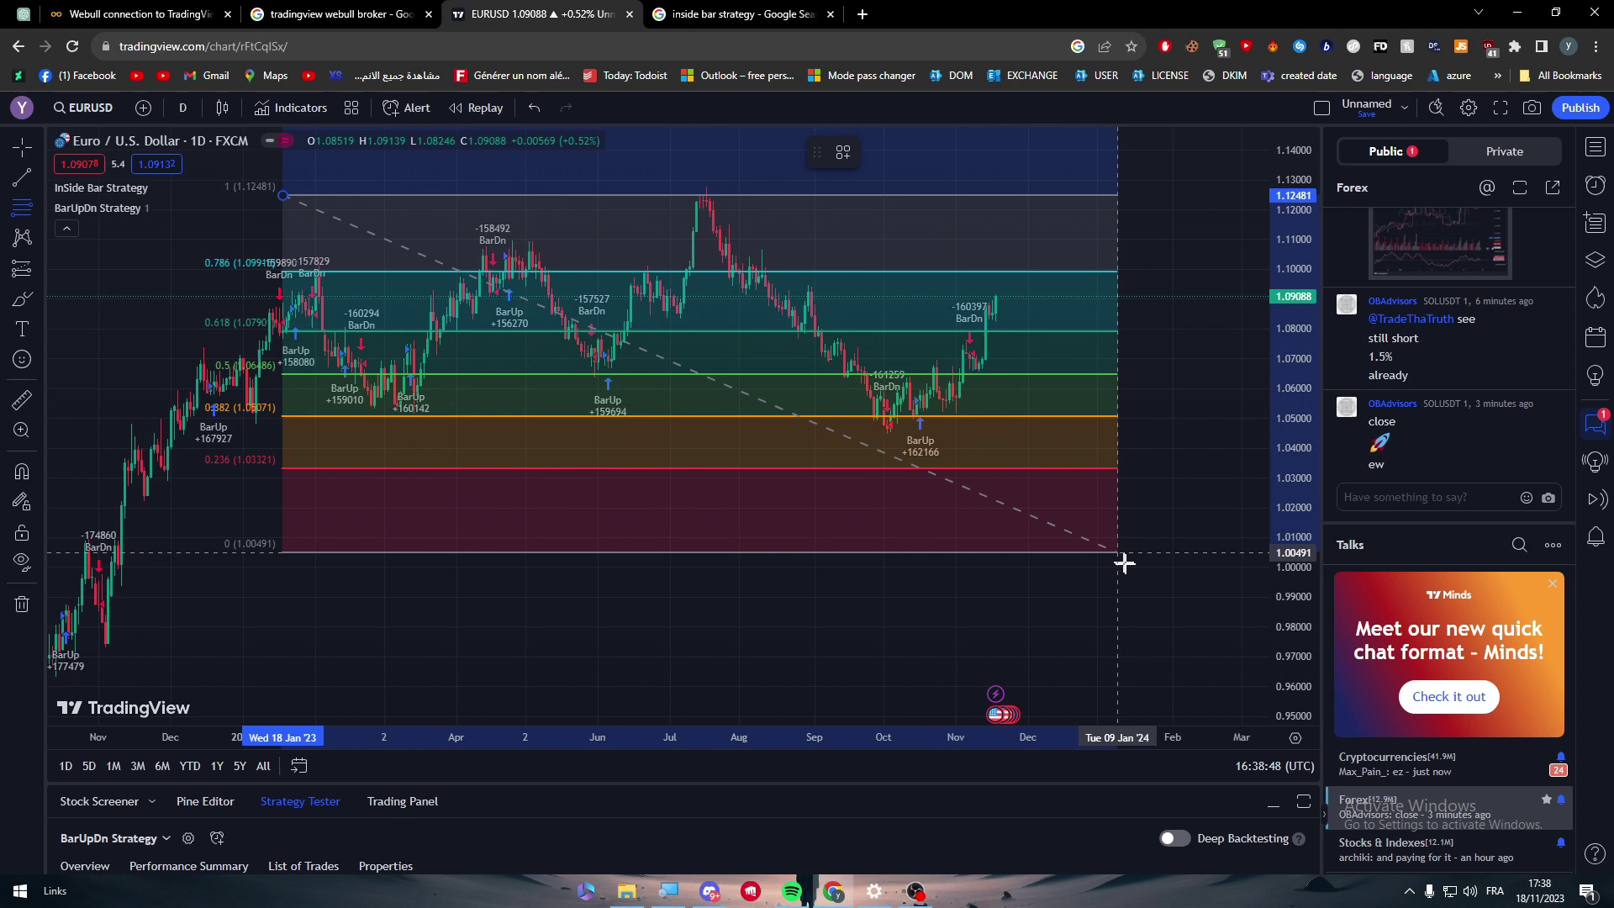
pyautogui.click(1190, 621)
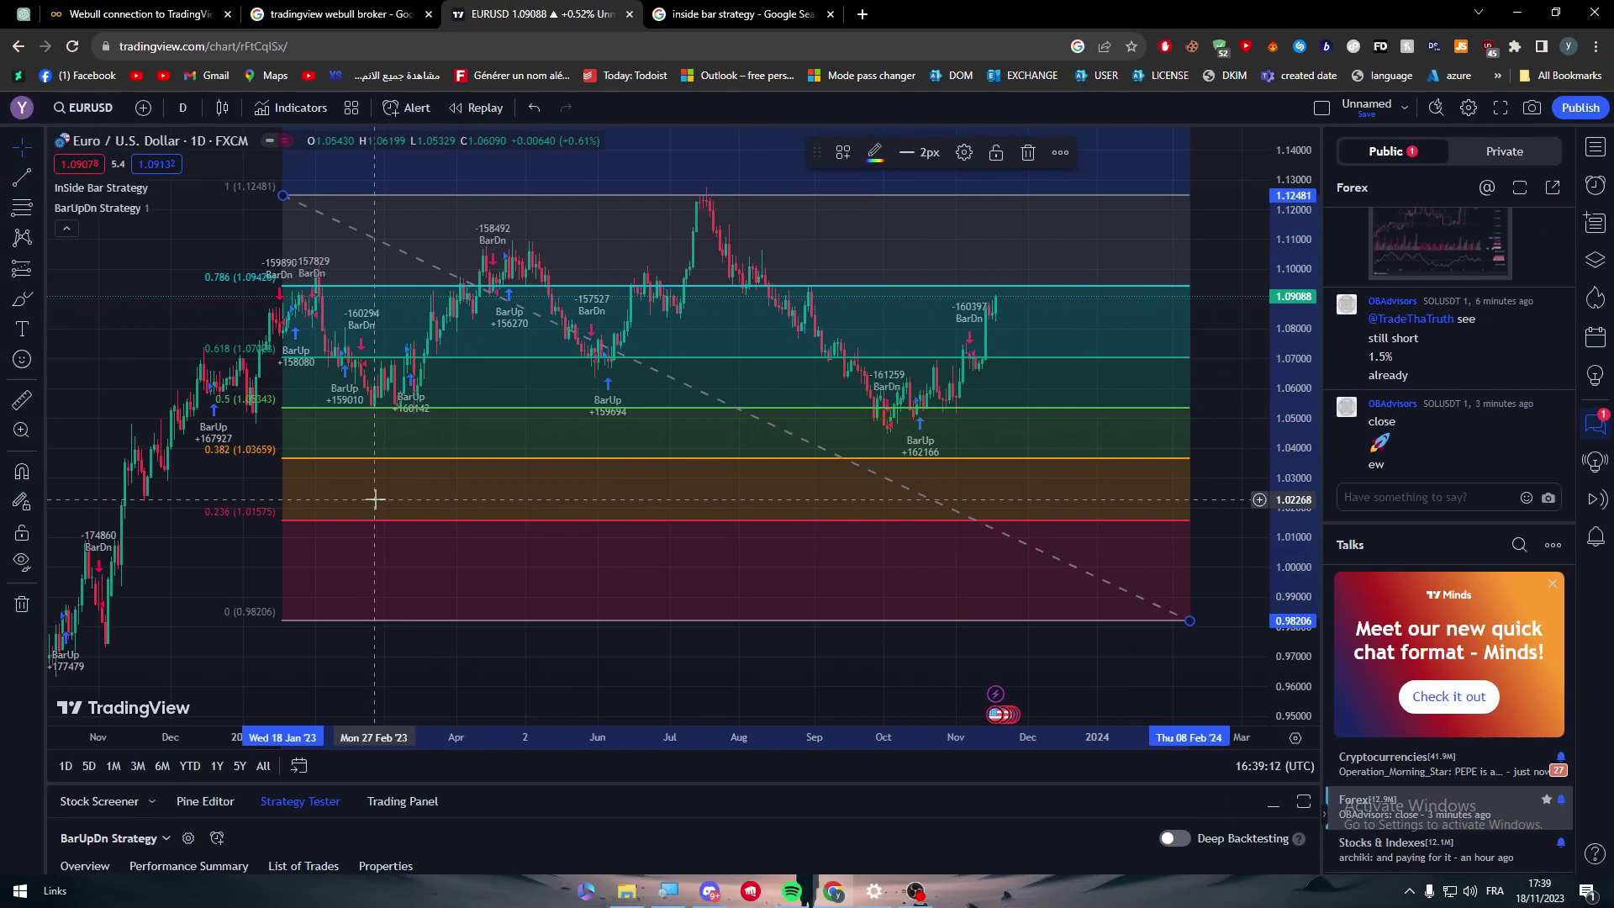
pyautogui.press('1')
pyautogui.press('Escape')
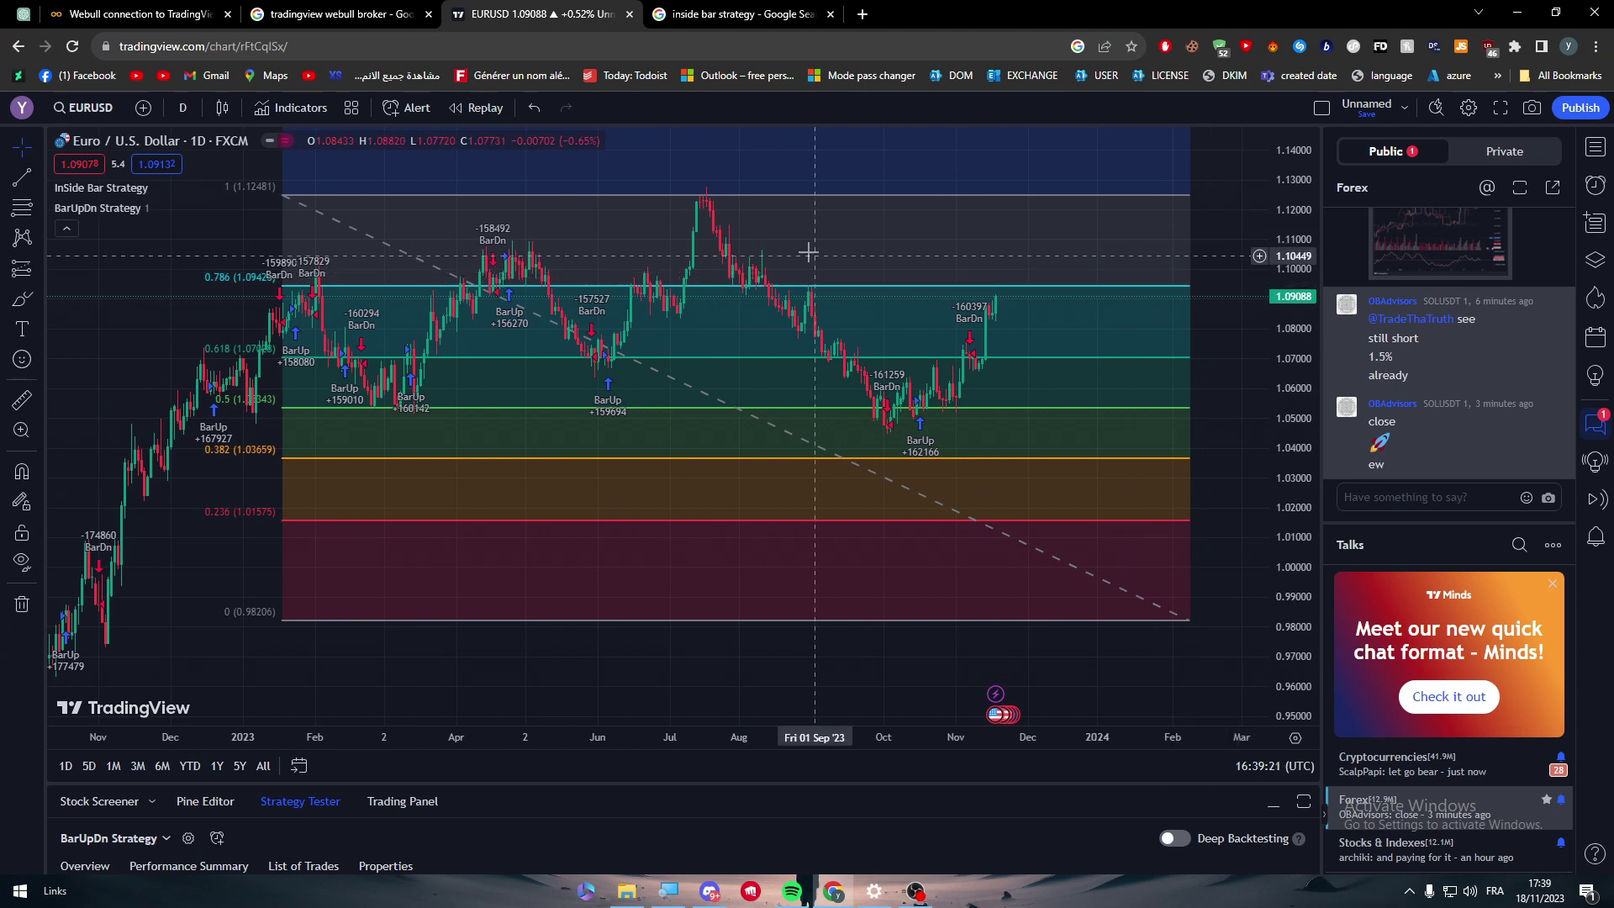
pyautogui.moveTo(227, 248); pyautogui.dragTo(367, 249)
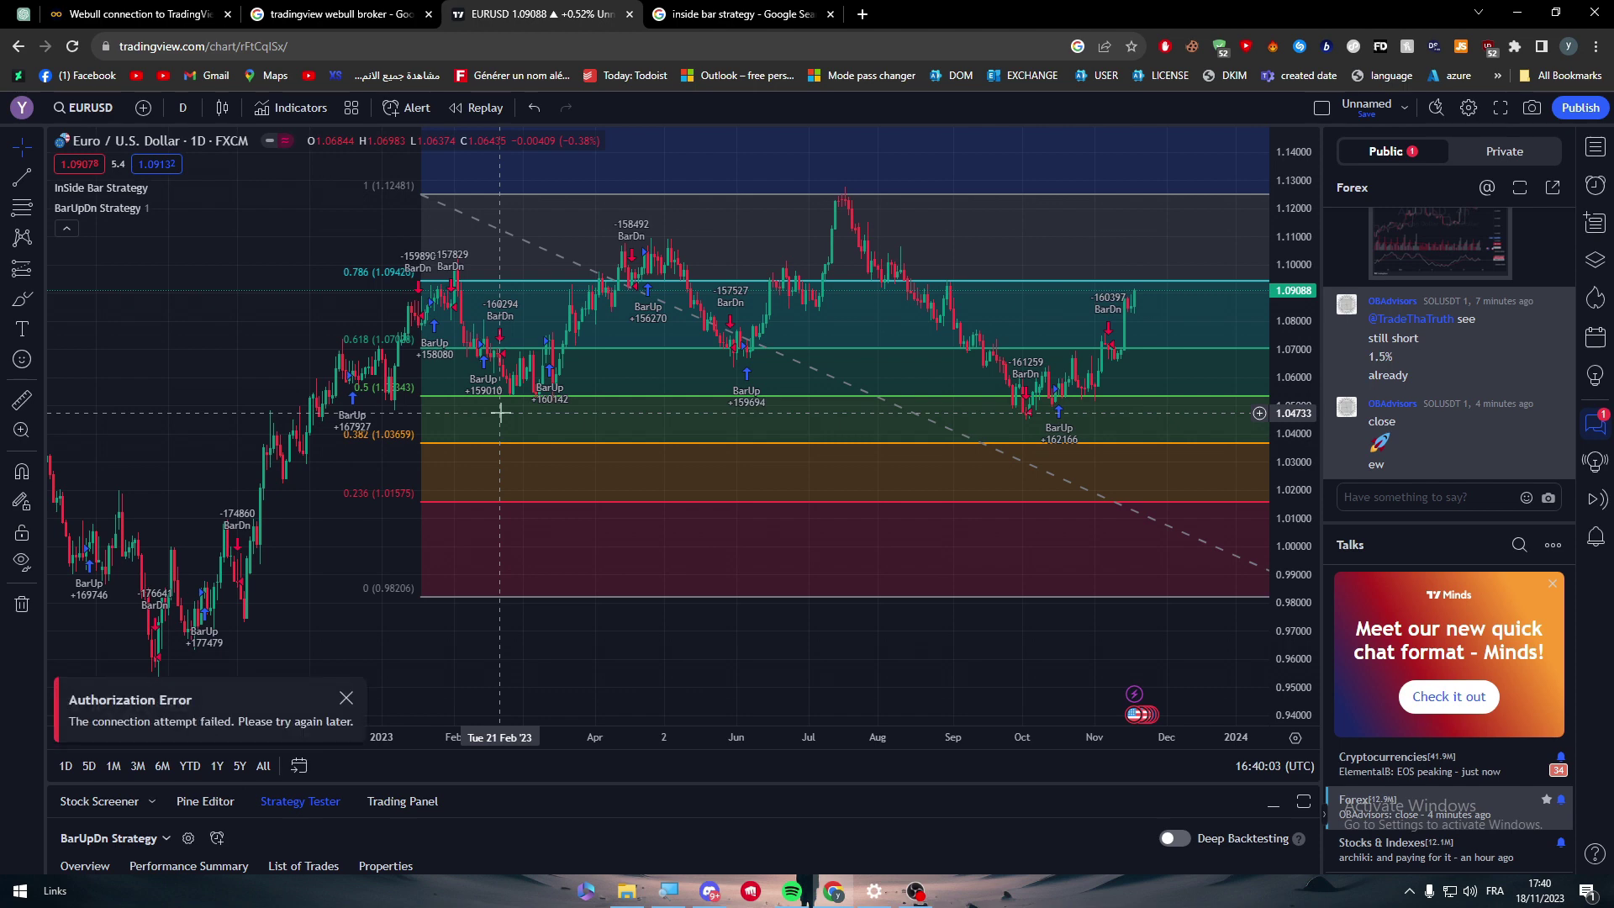
# Step: Scroll the BrokerChooser article to 'How to connect your Webull account to TradingView'
pyautogui.click(138, 13)
pyautogui.moveTo(1610, 349); pyautogui.dragTo(1610, 399)
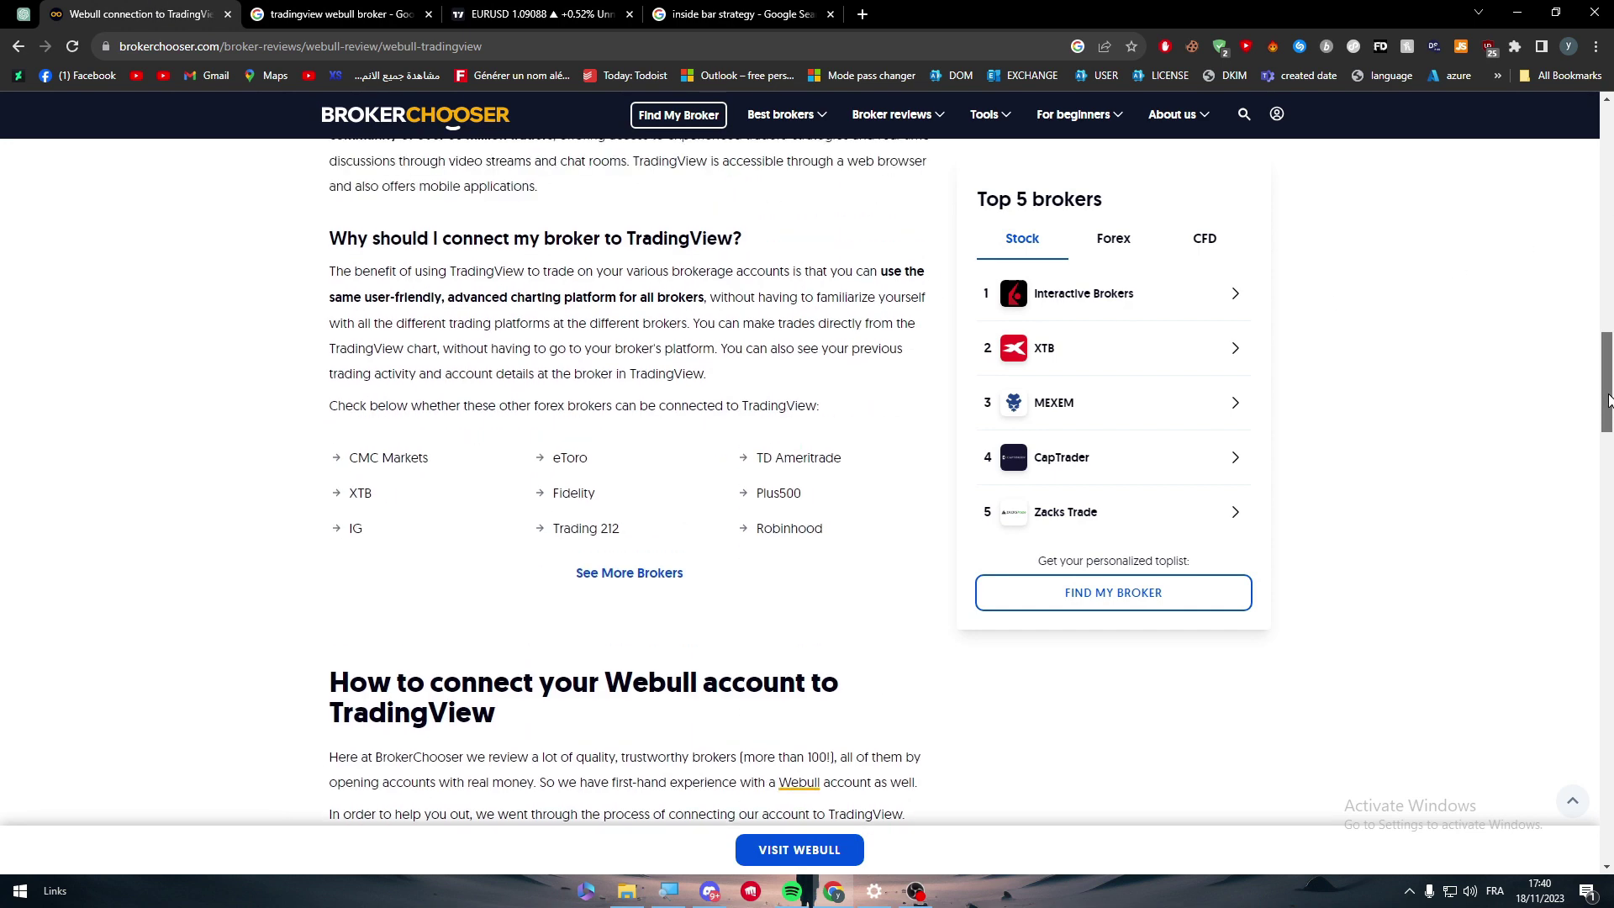
pyautogui.moveTo(1609, 399); pyautogui.dragTo(1610, 475)
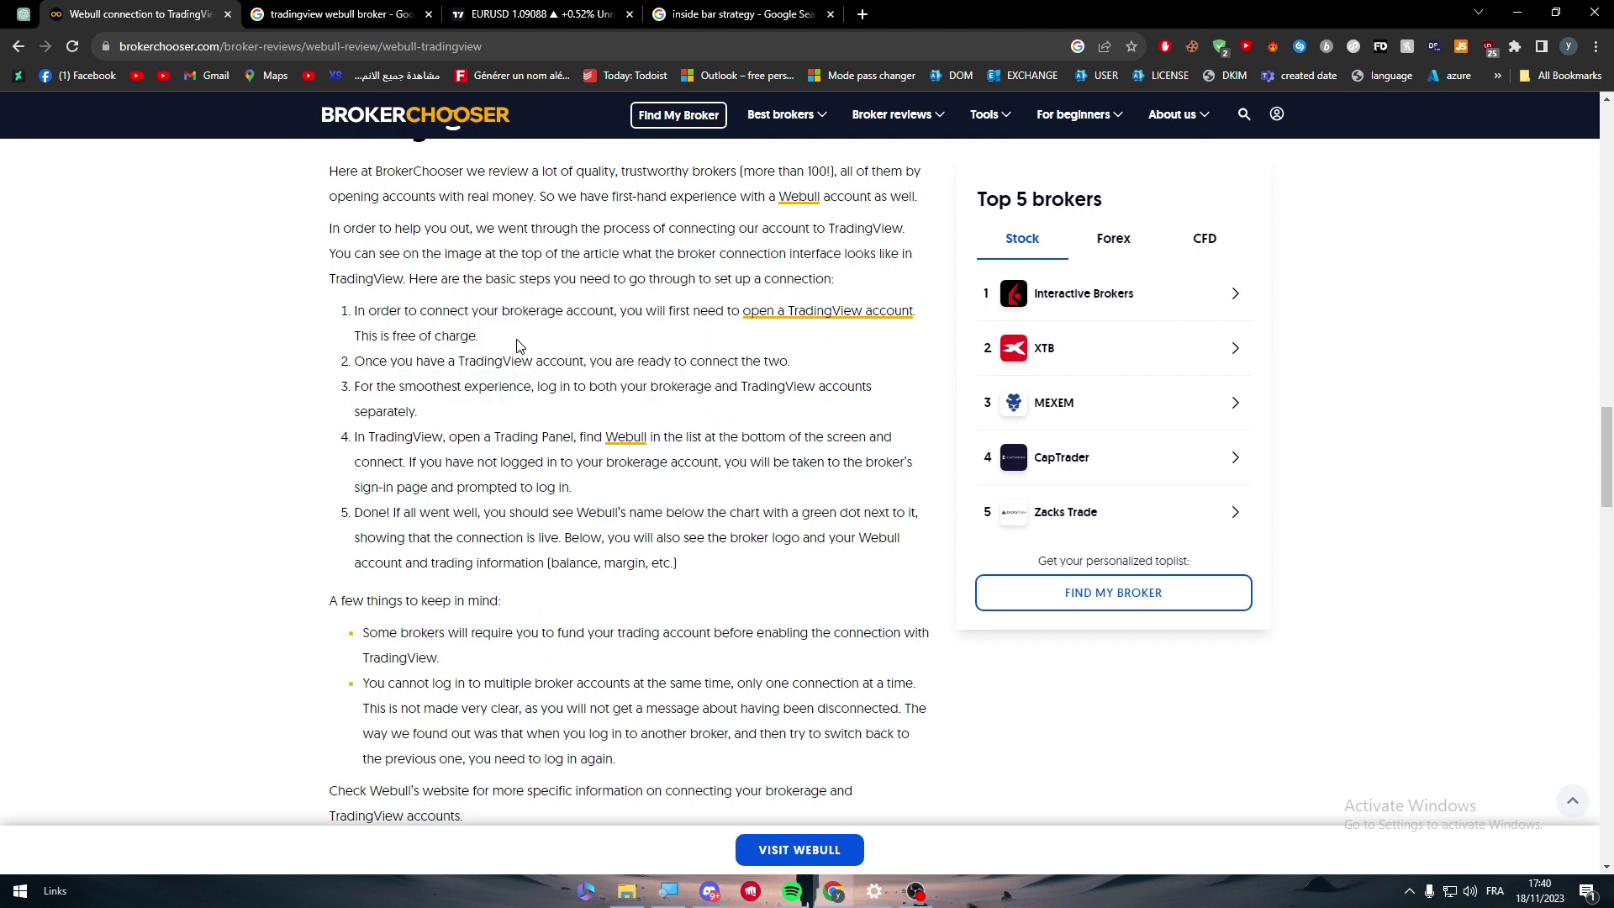
# Step: Open the EUR/USD chart's Trading Panel and follow 'Explore supported brokers' to the Brokers page
pyautogui.click(538, 14)
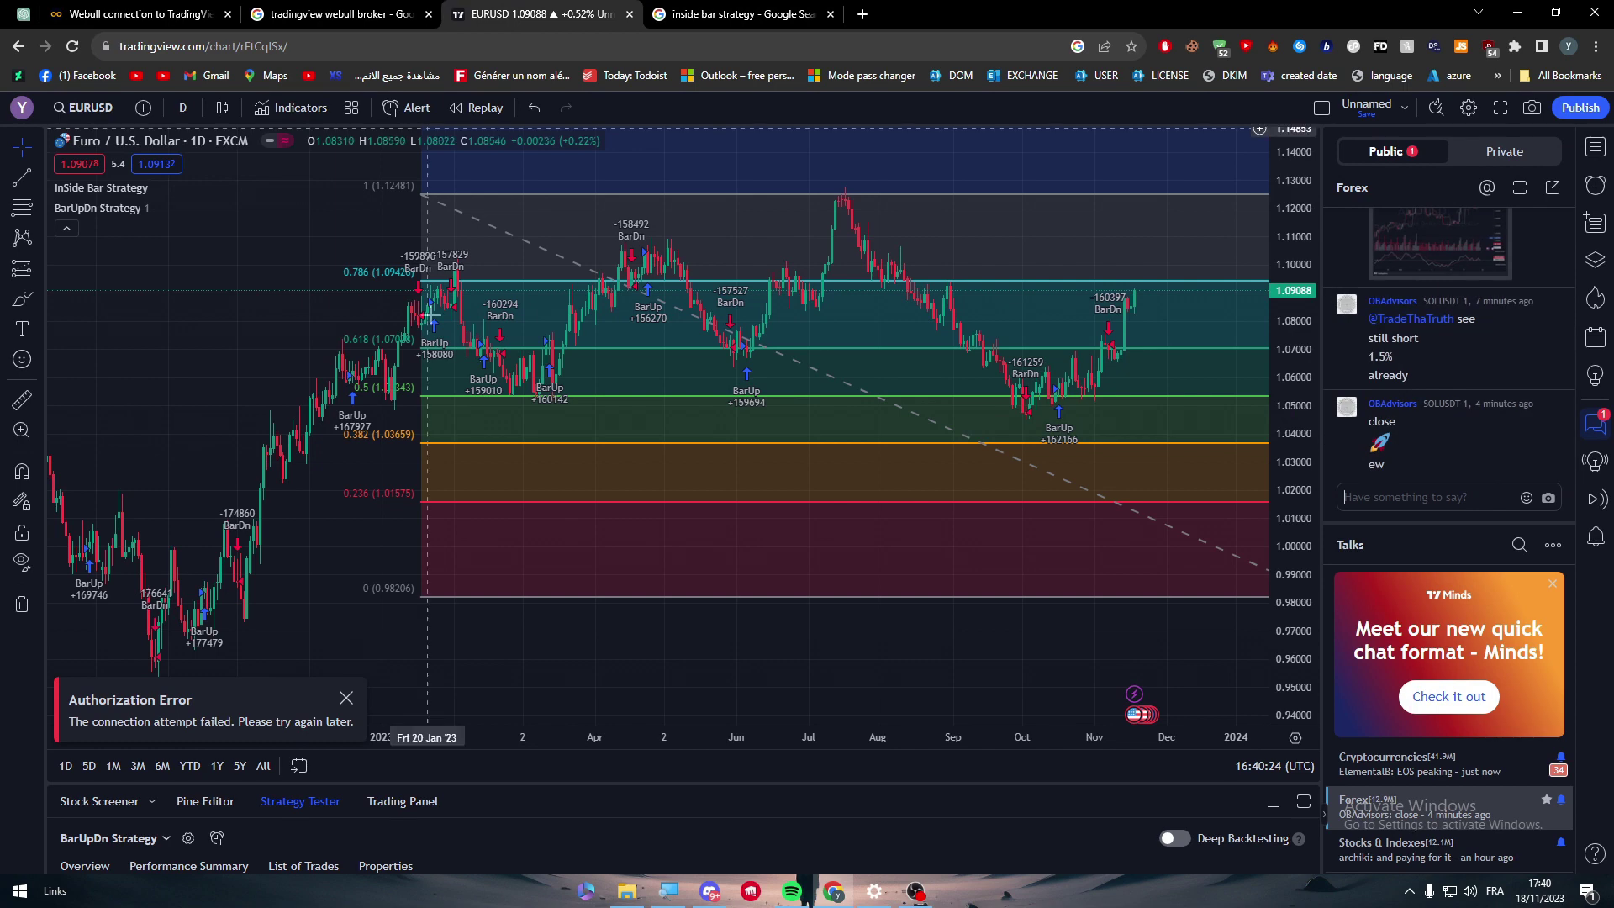
pyautogui.click(402, 801)
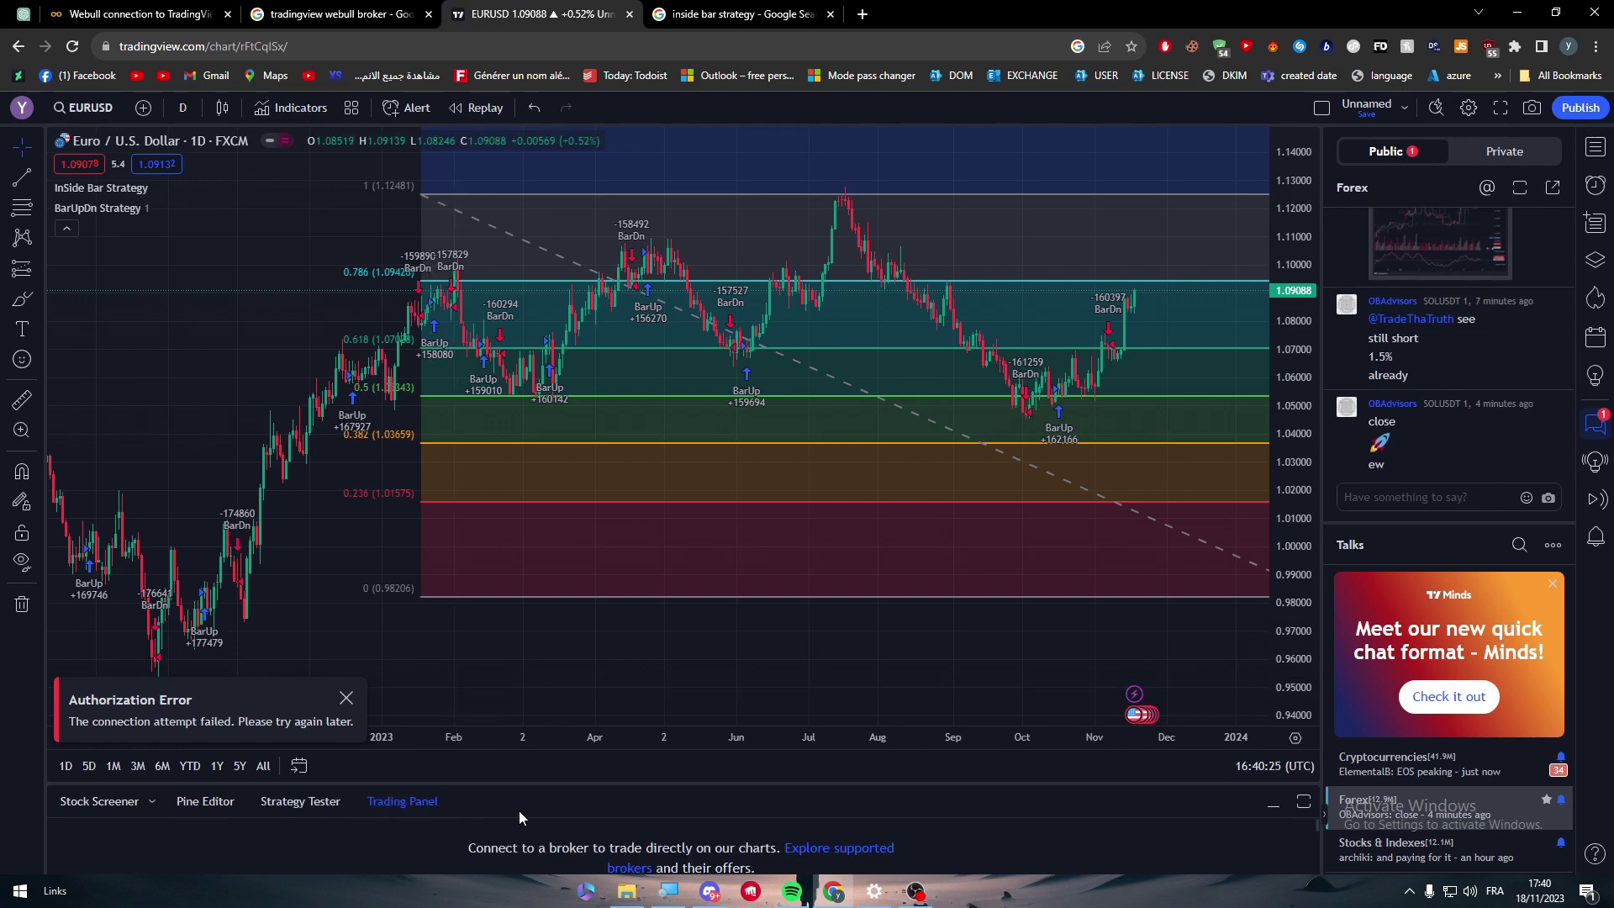
pyautogui.click(851, 850)
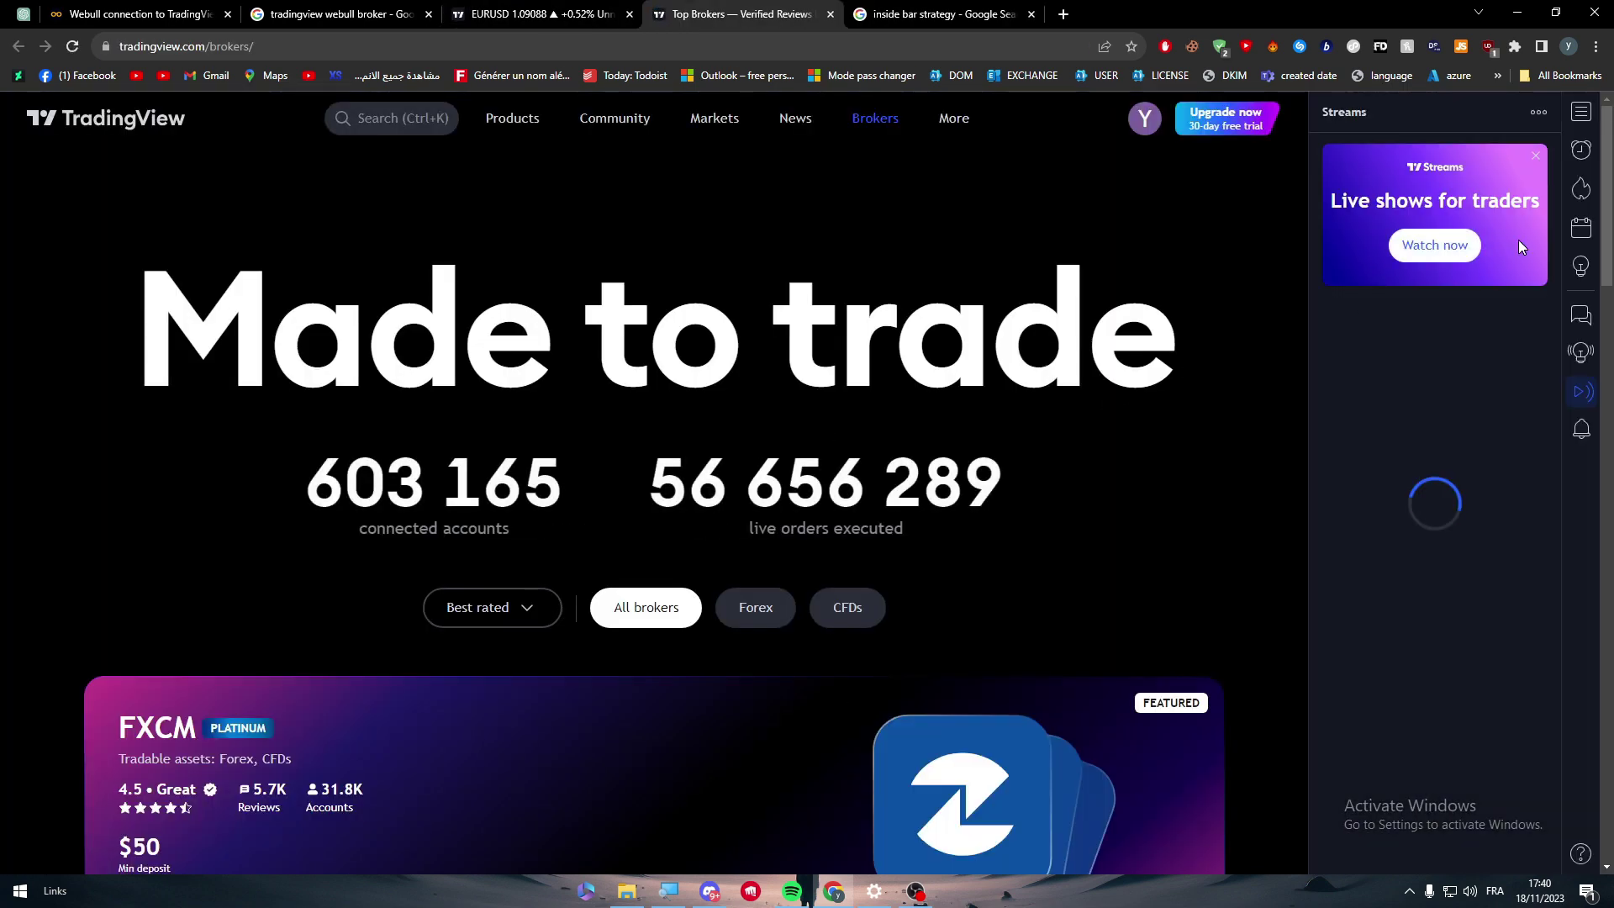